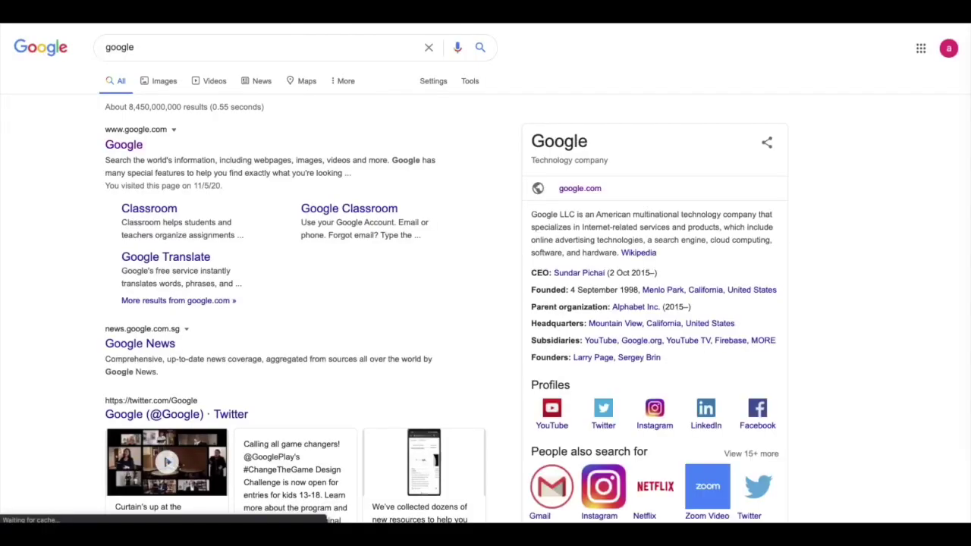
Go from the Google result to Gmail and choose to add another account.
left_click(125, 146)
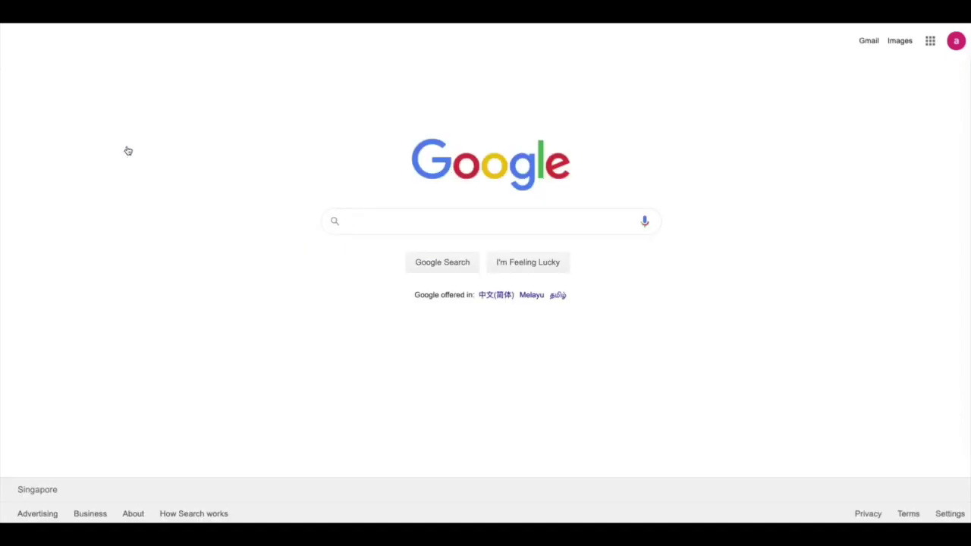
left_click(868, 44)
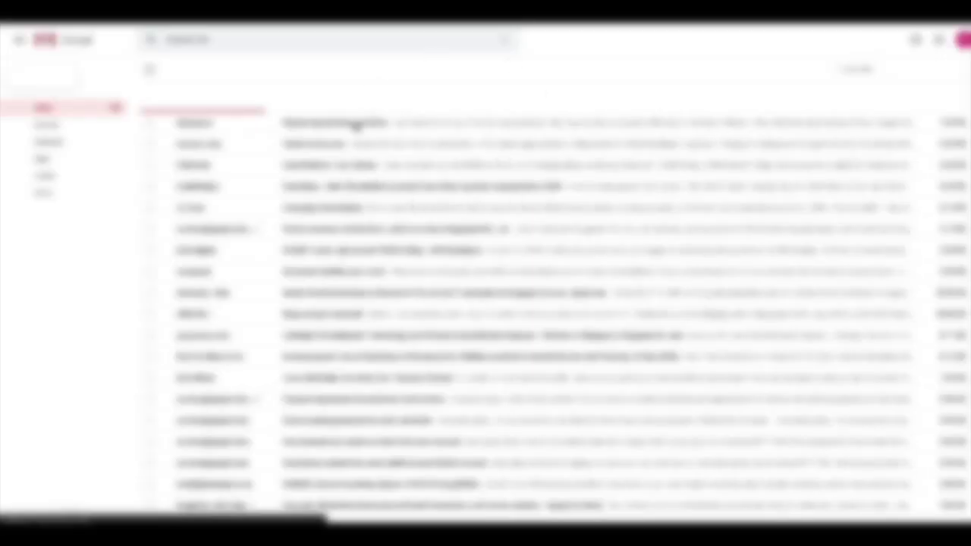
scroll(397, 283, "down", 3)
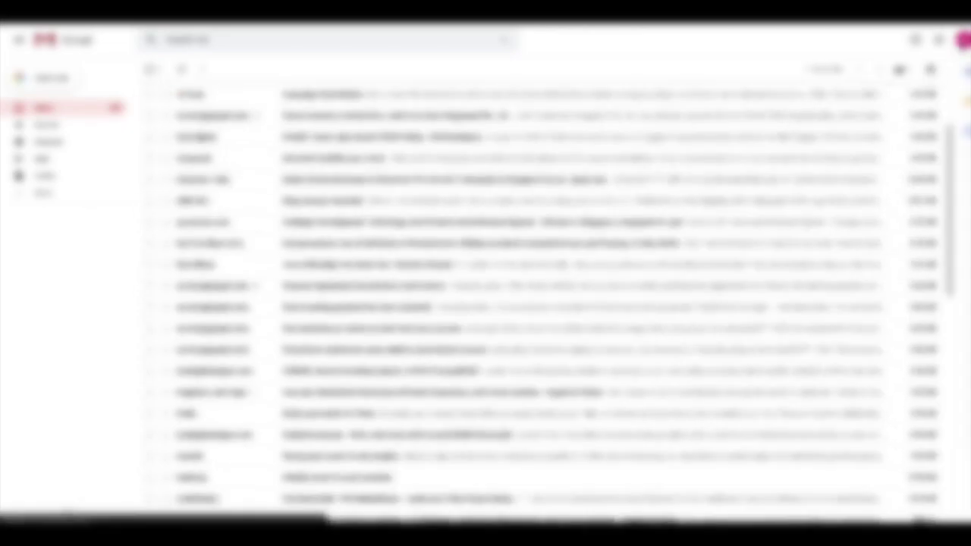
left_click(961, 40)
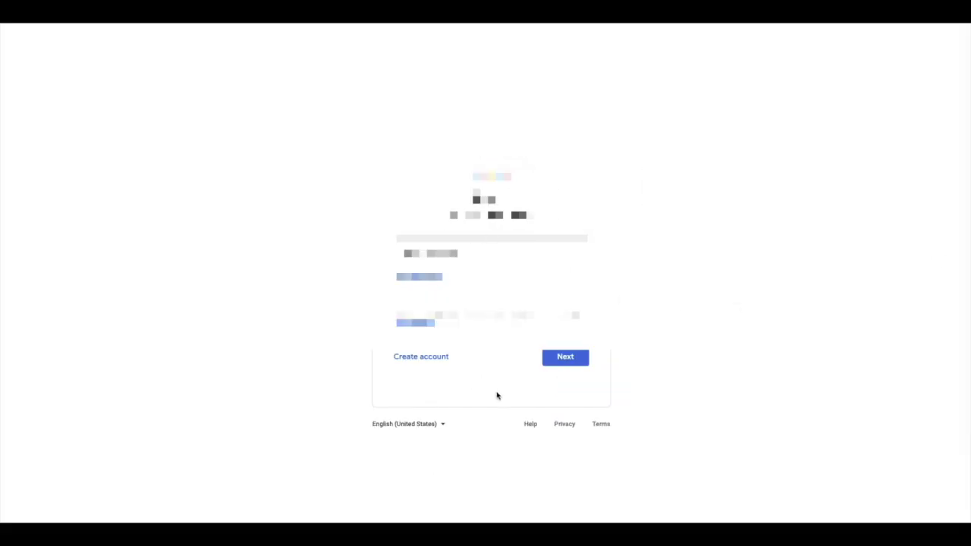
Start creating a Google account 'For myself' and go to the First name field.
left_click(415, 362)
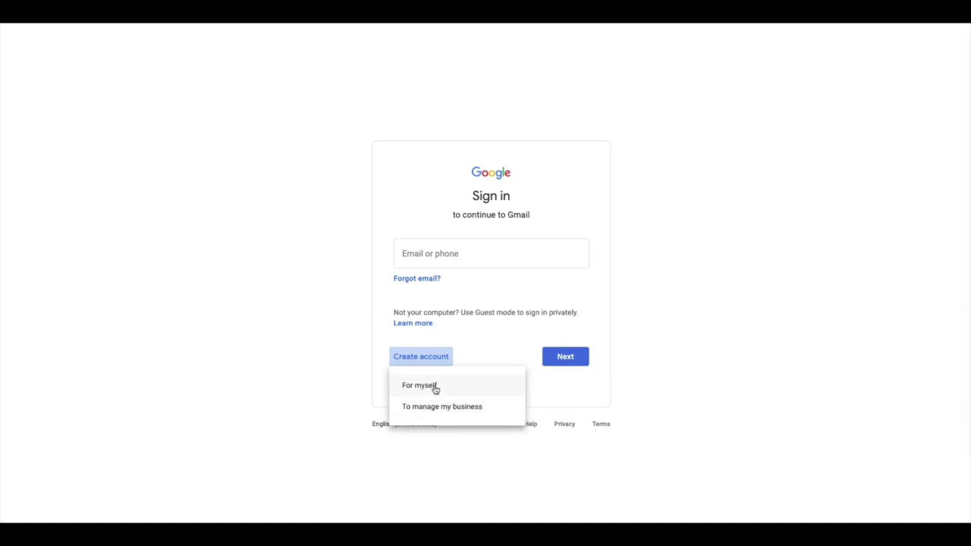
left_click(435, 386)
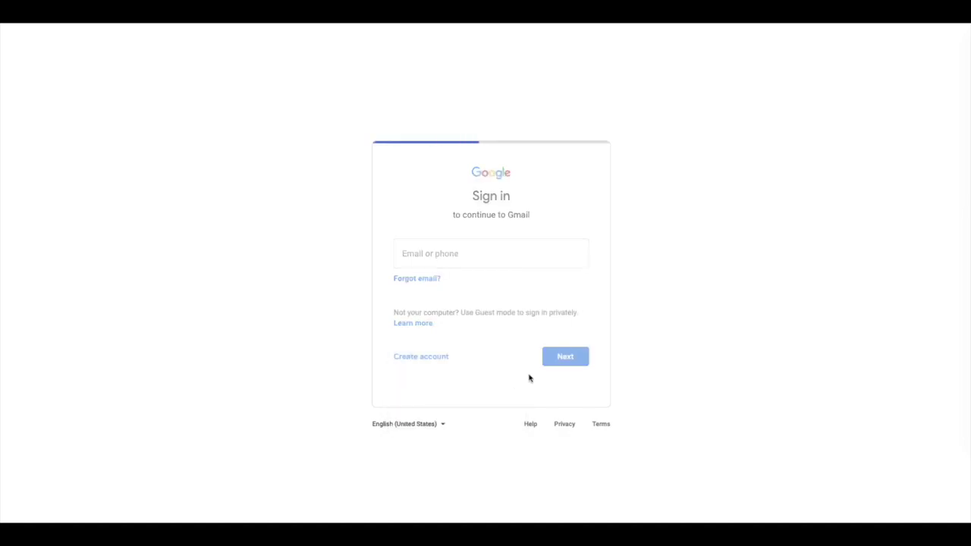
left_click(363, 242)
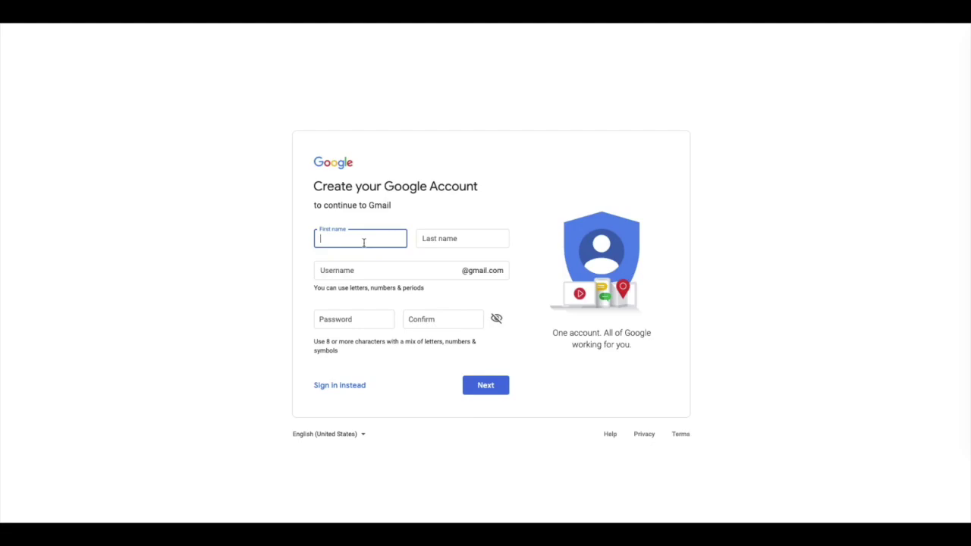
left_click(461, 238)
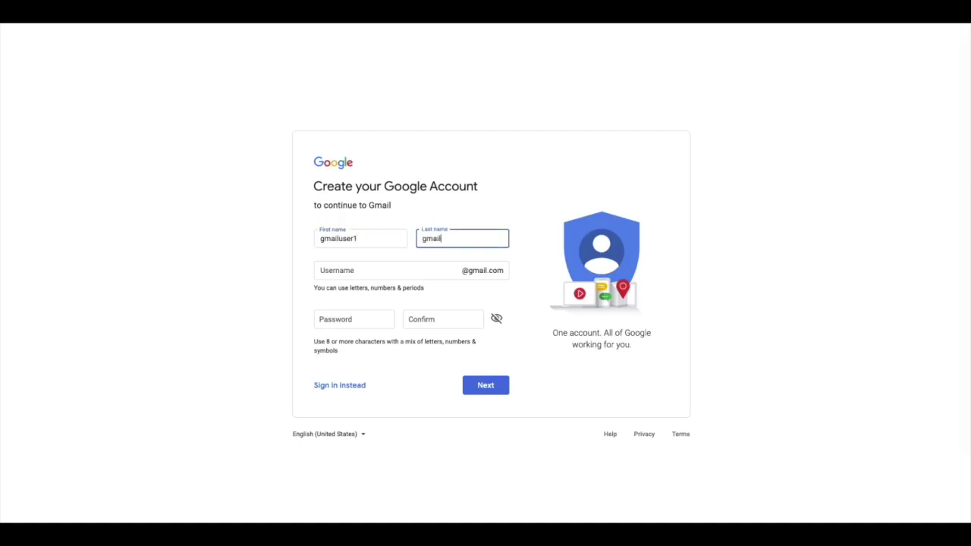
double_click(341, 240)
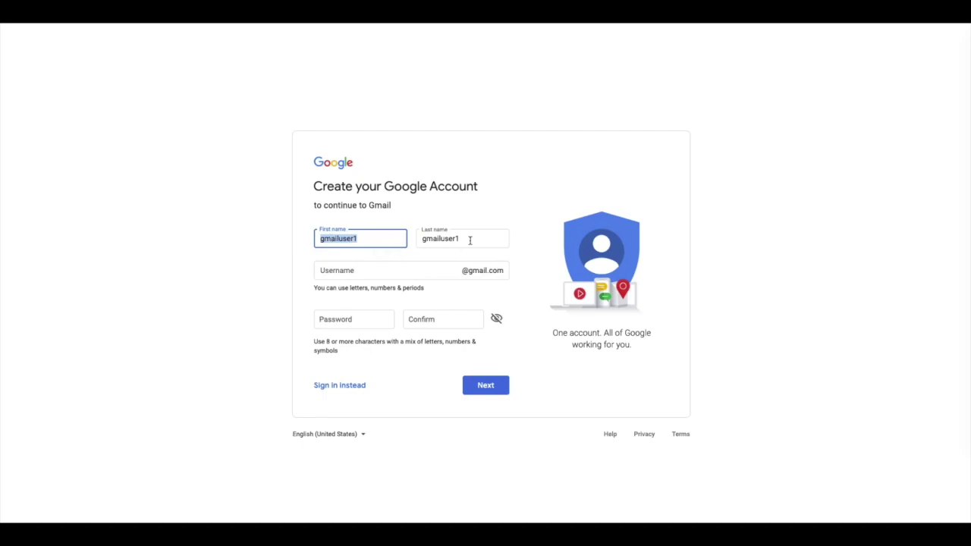
left_click(389, 240)
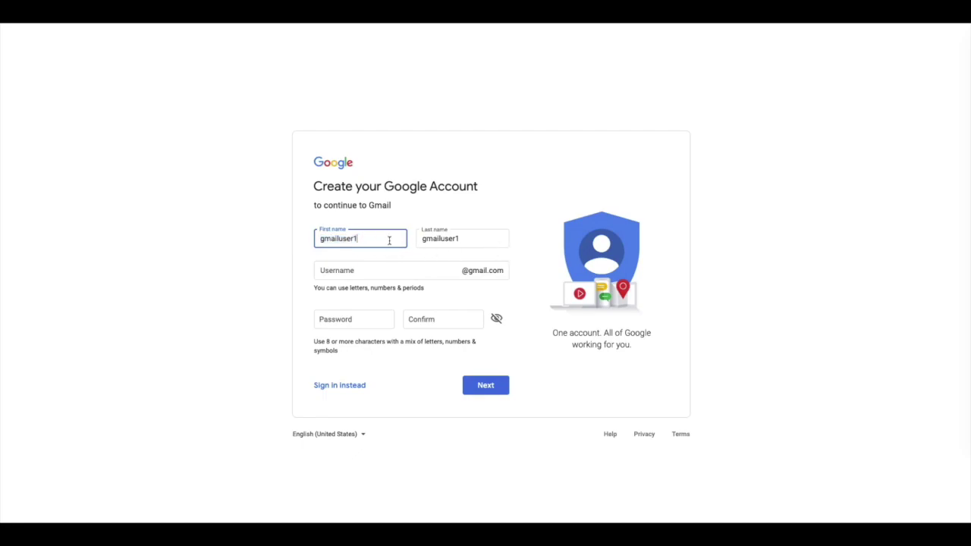
left_click(501, 241)
left_click(367, 240)
left_click(366, 272)
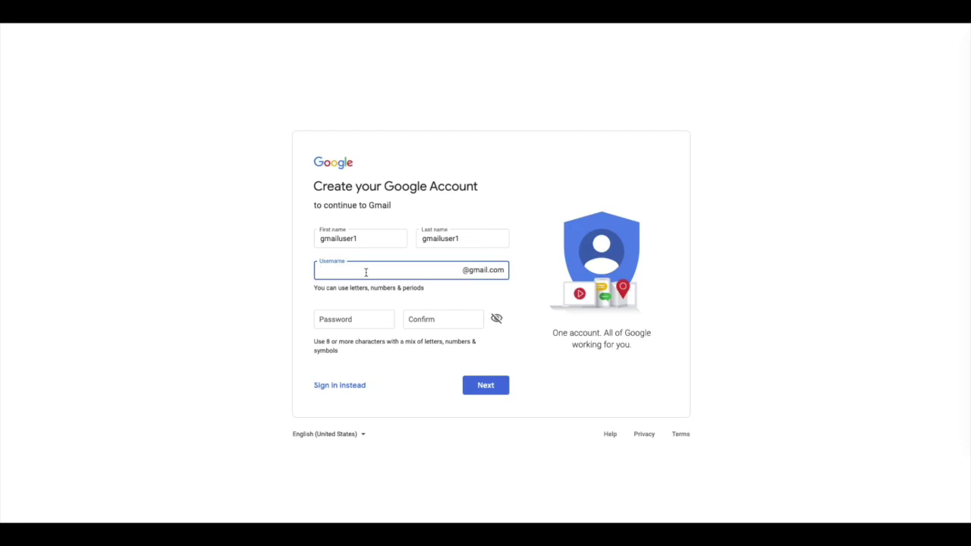
left_click(416, 296)
left_click(352, 320)
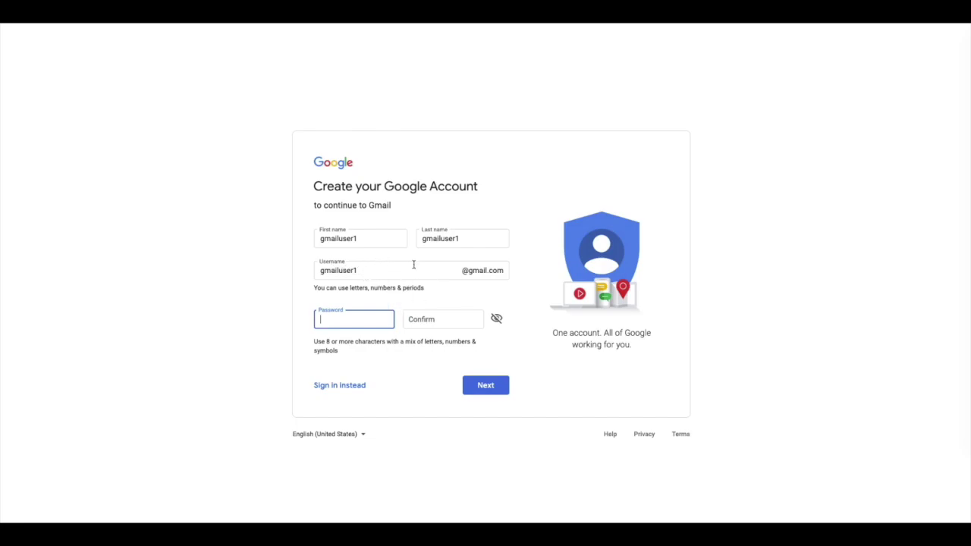
Type a password and a confirmation into the two password fields.
left_click(362, 295)
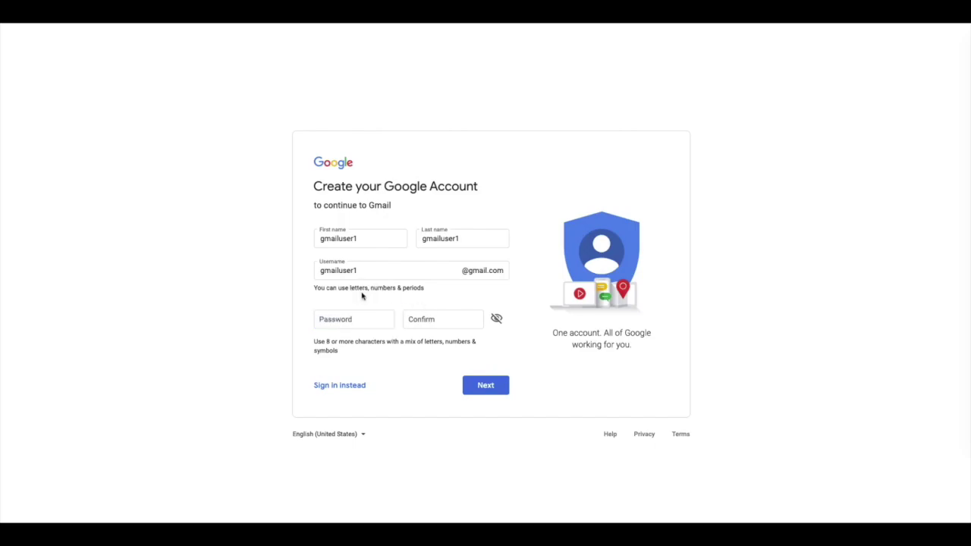
left_click(362, 323)
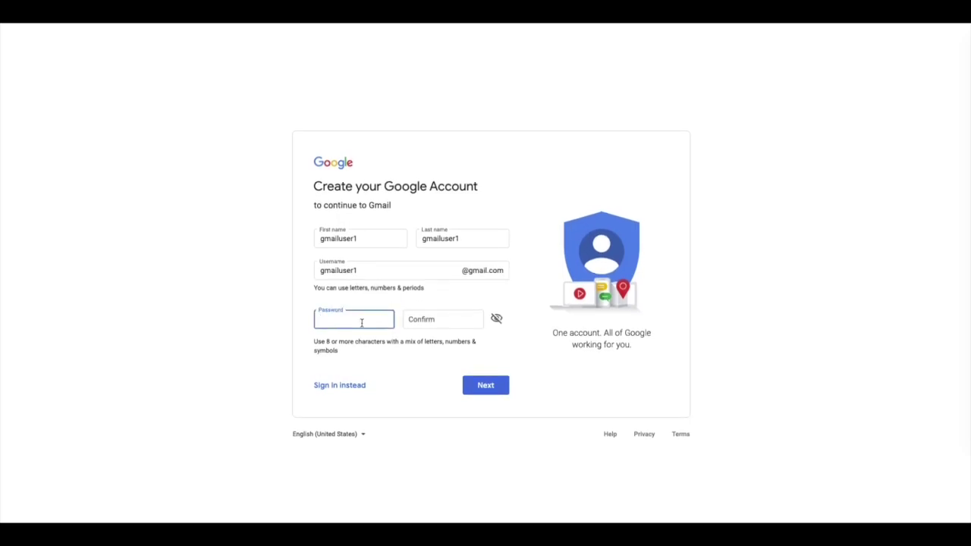
type("********")
left_click(443, 325)
type("******")
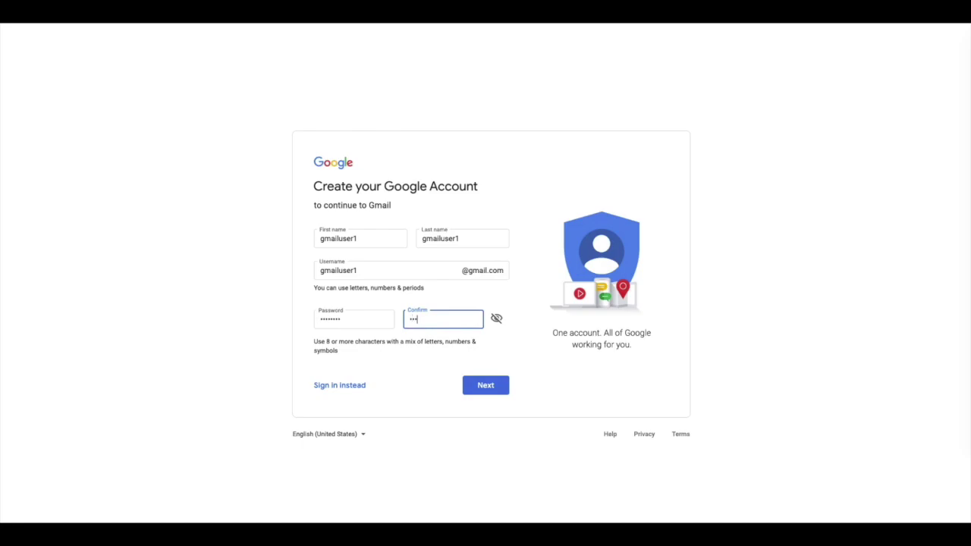
type("*")
Clear both password fields and make the passwords visible.
double_click(358, 315)
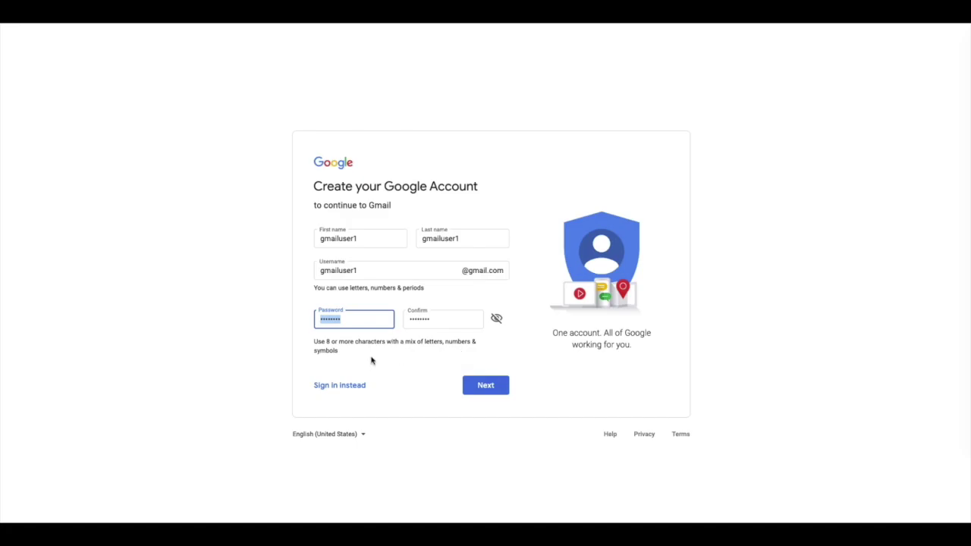
key("BackSpace")
left_click(429, 320)
double_click(431, 321)
key("BackSpace")
left_click(497, 319)
Retype the password, paste it into Confirm, and submit the details.
left_click(342, 320)
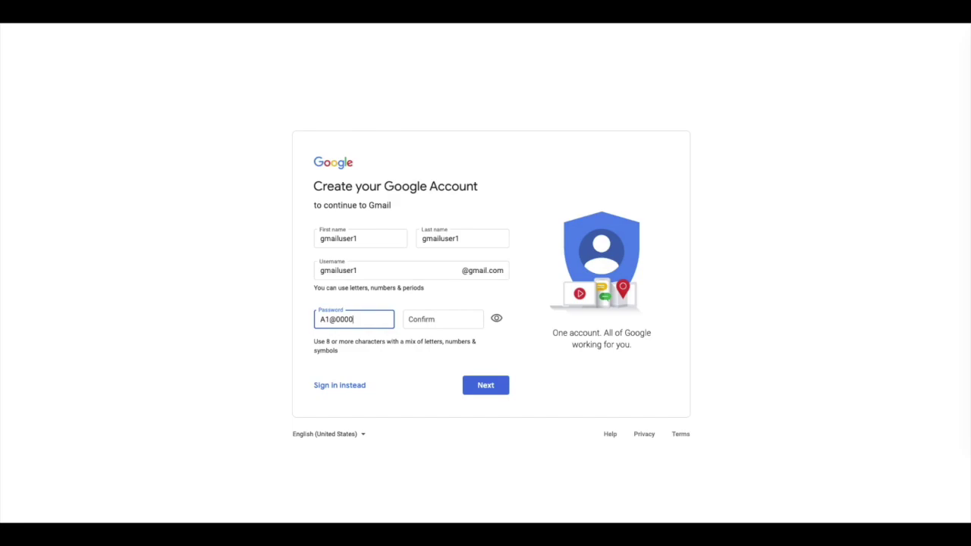
key("ctrl+a")
key("ctrl+c")
left_click(444, 319)
key("ctrl+v")
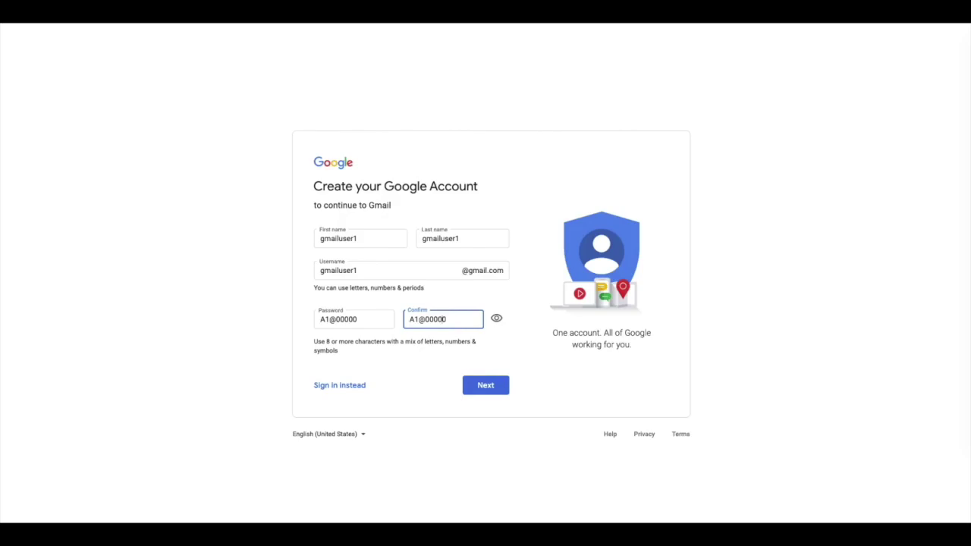
left_click(483, 393)
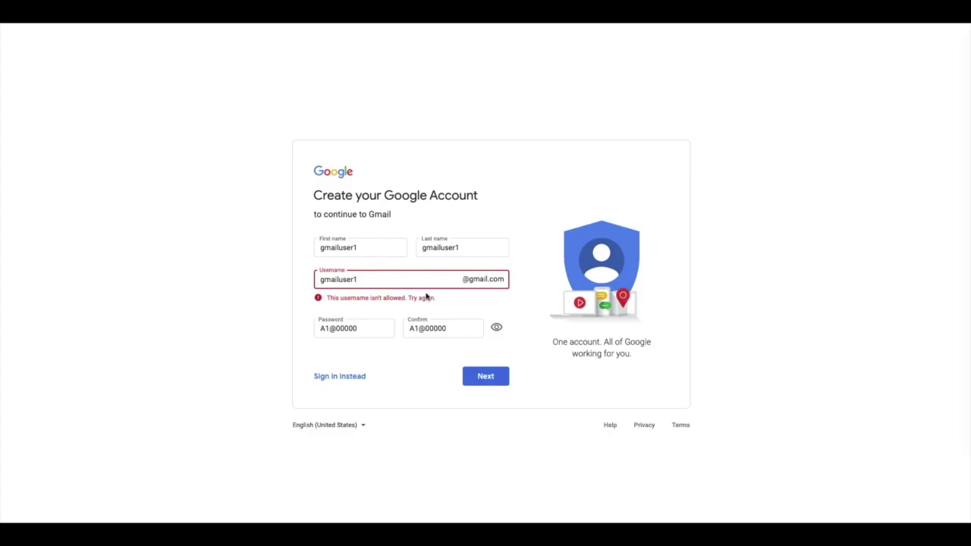
double_click(378, 280)
left_click(471, 382)
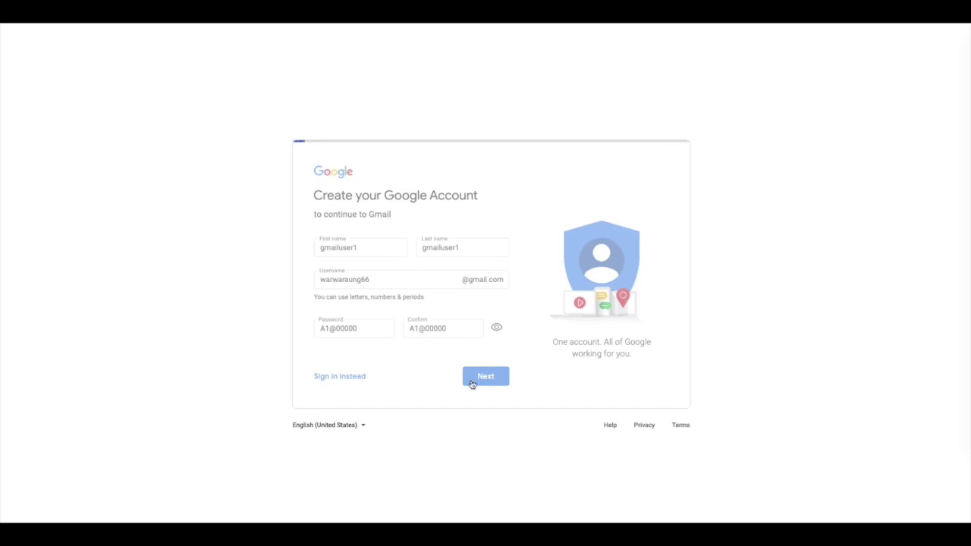
key("BackSpace")
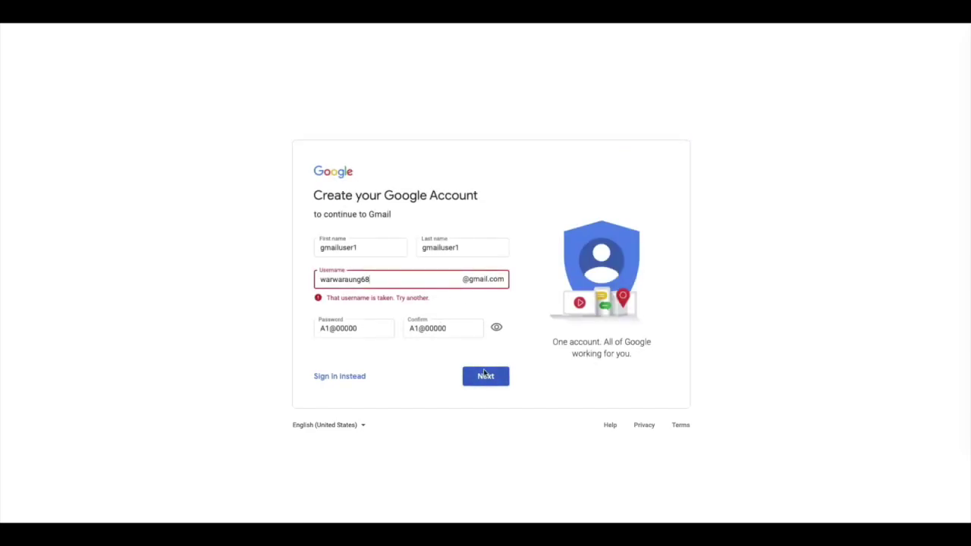
left_click(482, 371)
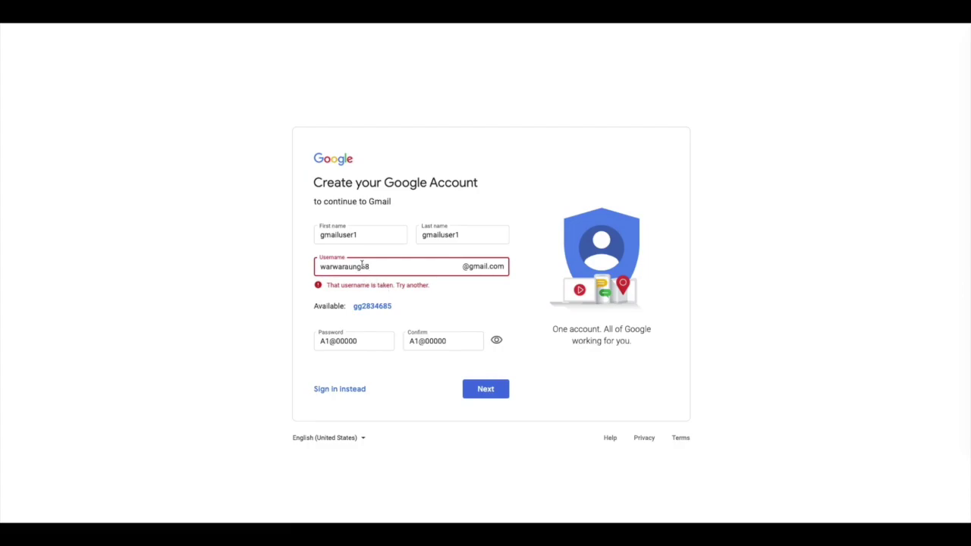
key("BackSpace")
key("BackSpace")
type("00")
left_click(501, 391)
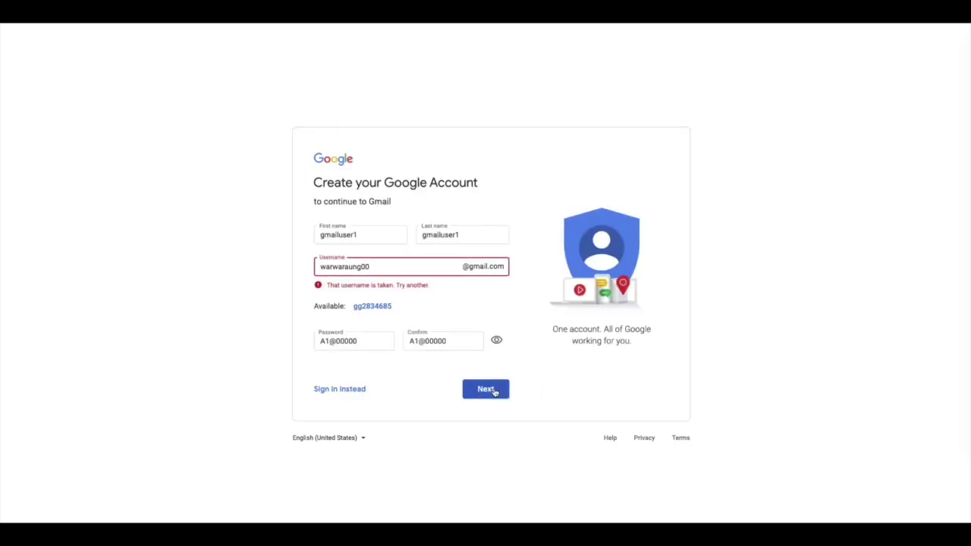
Try a username ending in 'account', then change the suffix to 'official'.
key("BackSpace")
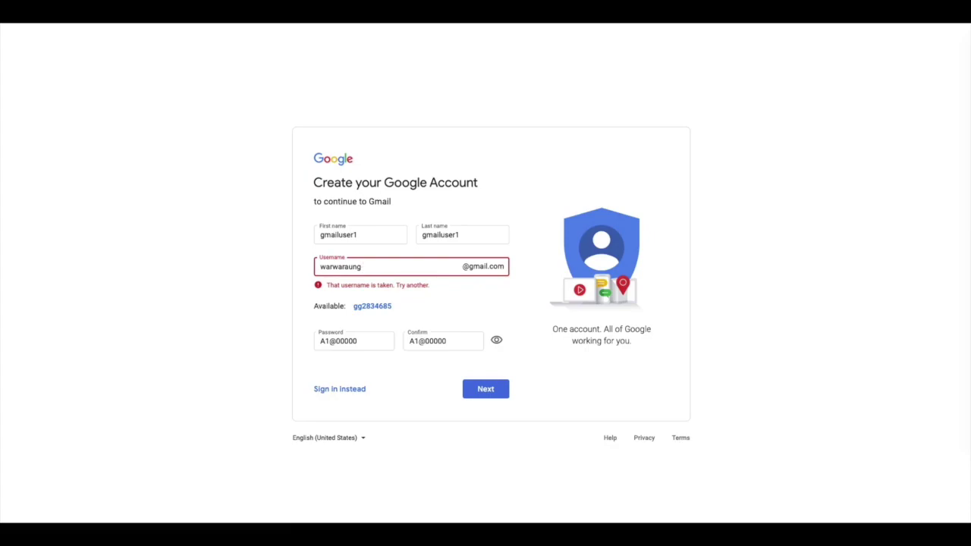
type(".gmai")
key("BackSpace")
type("account")
left_click(489, 391)
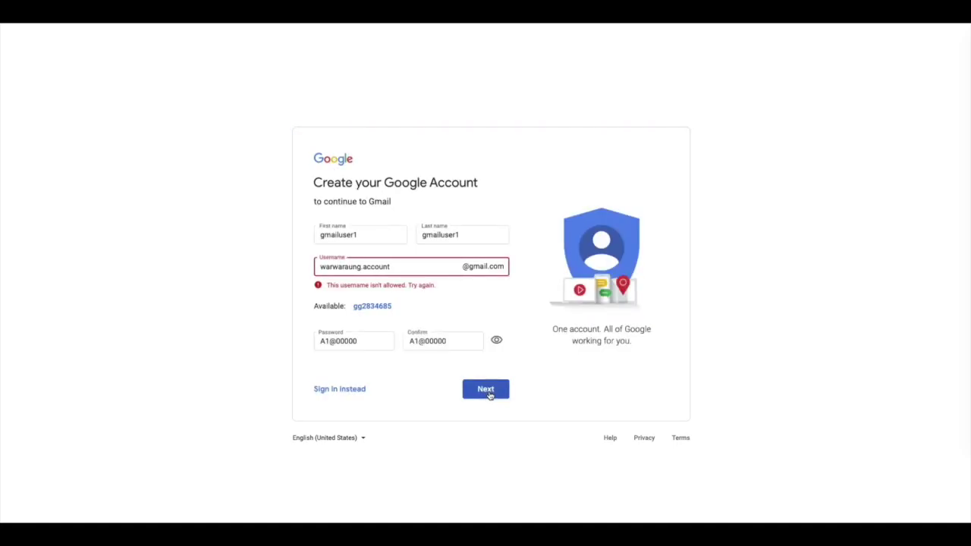
key("BackSpace")
key("BackSpace")
key("BackSpace")
key("BackSpace")
key("BackSpace")
key("BackSpace")
key("BackSpace")
Submit the final username and set the phone country code to Myanmar (Burma).
left_click(486, 391)
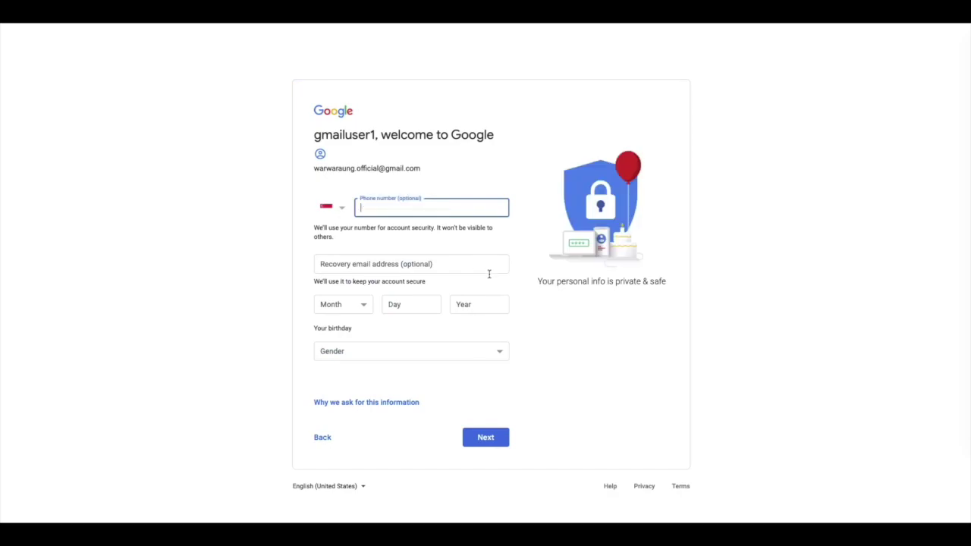
left_click_drag(316, 167, 425, 177)
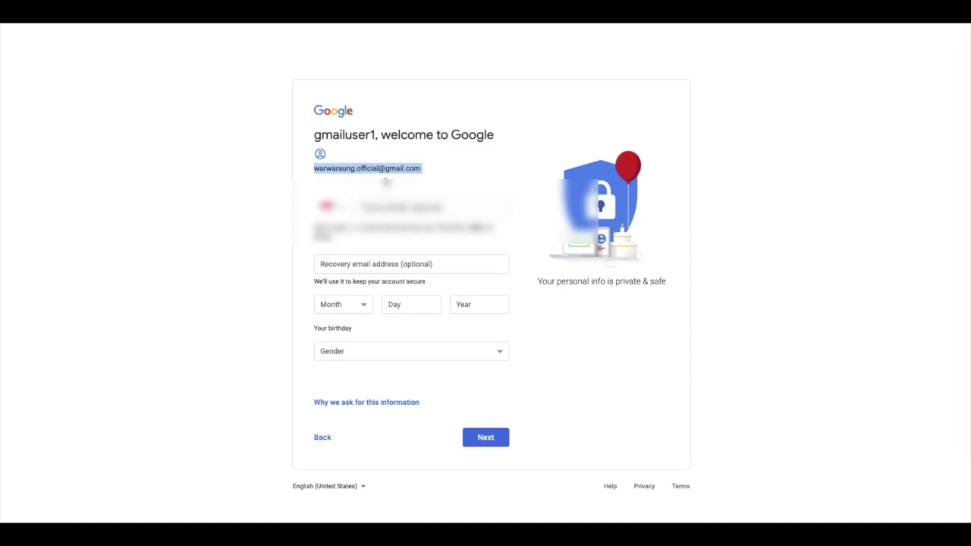
left_click(337, 183)
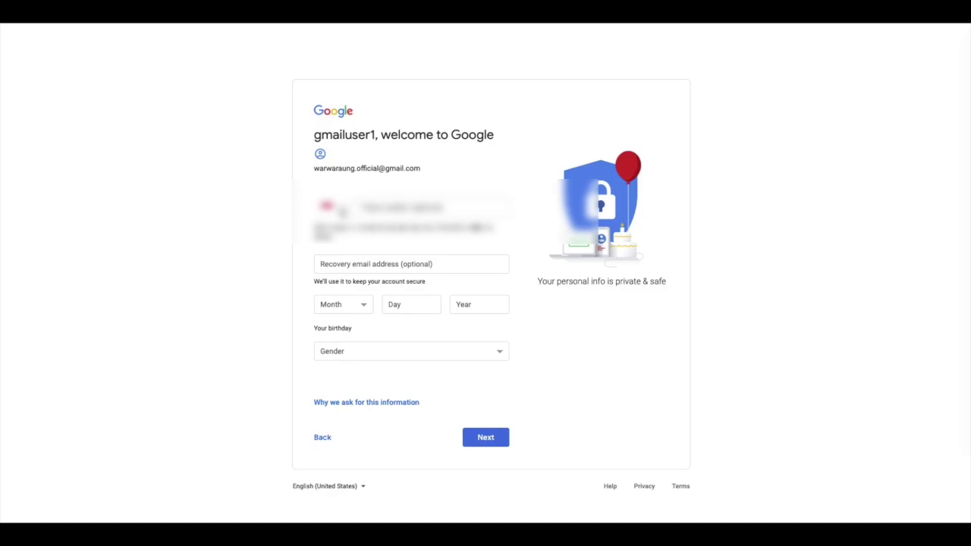
left_click(341, 211)
scroll(390, 293, "down", 9)
scroll(430, 390, "down", 9)
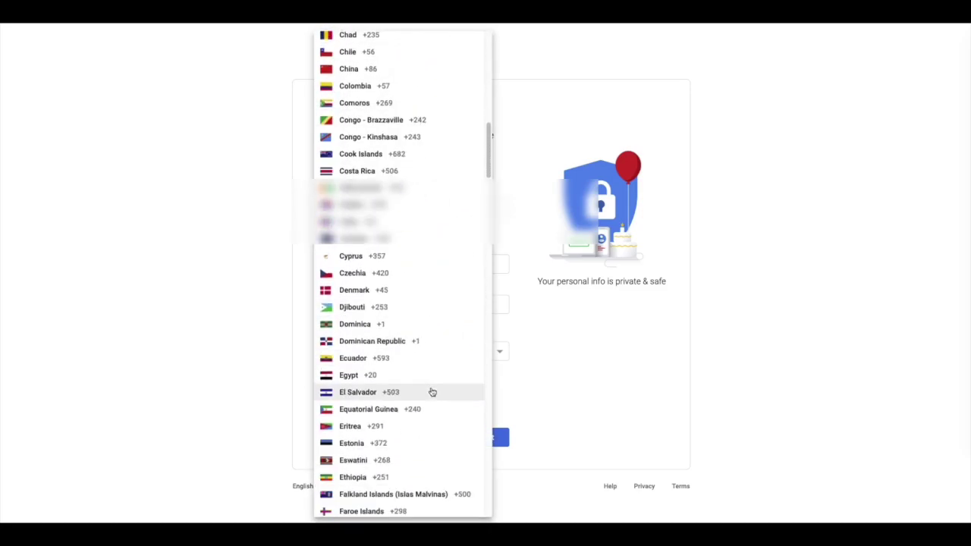
scroll(432, 391, "down", 10)
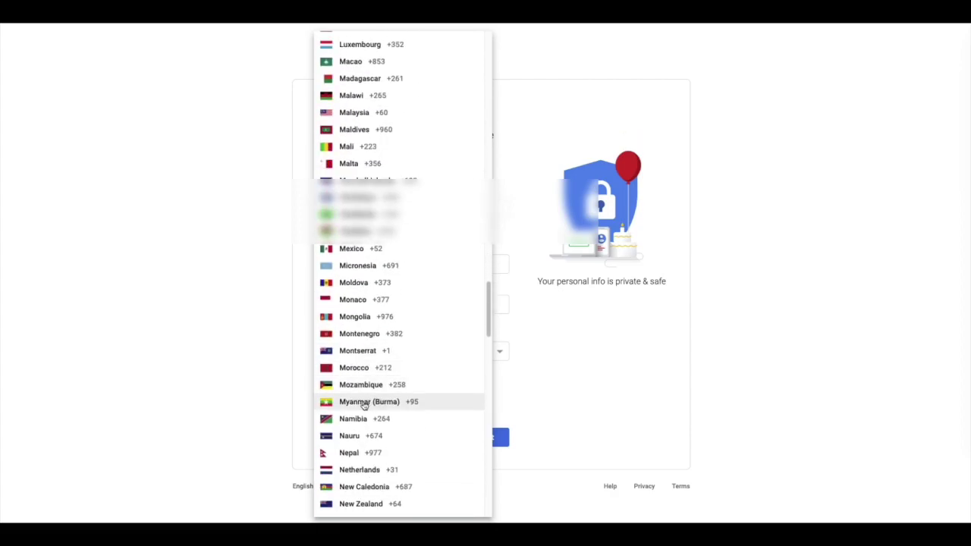
left_click(364, 406)
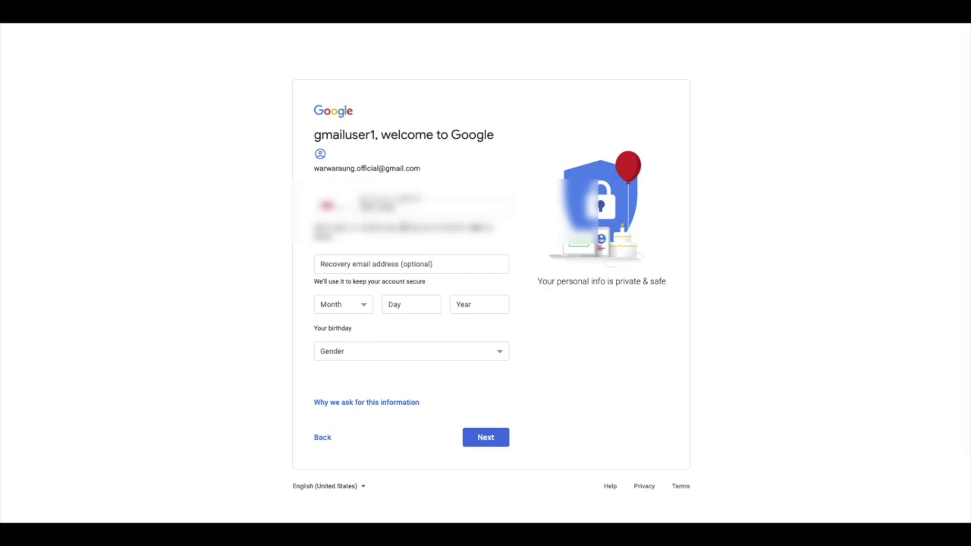
Leave the optional recovery email field blank.
left_click(367, 268)
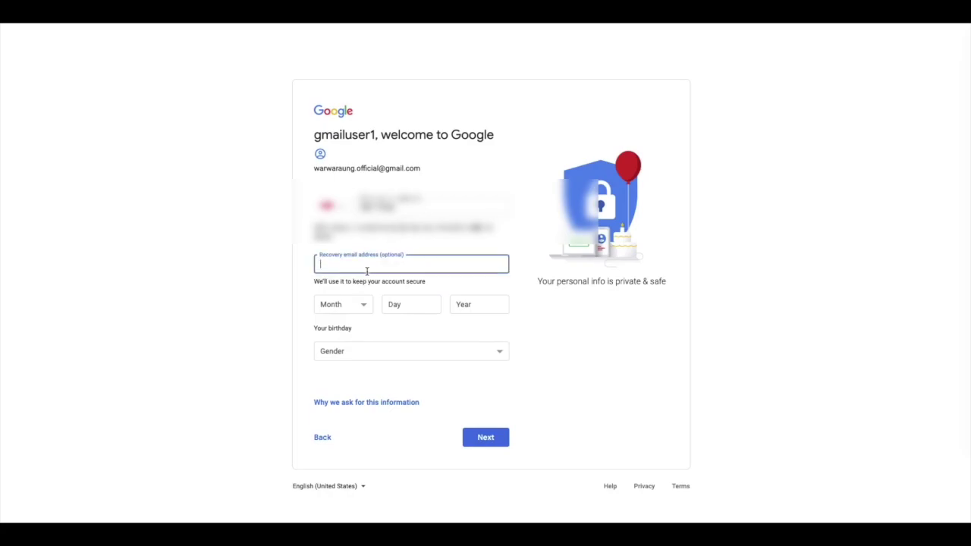
left_click(187, 312)
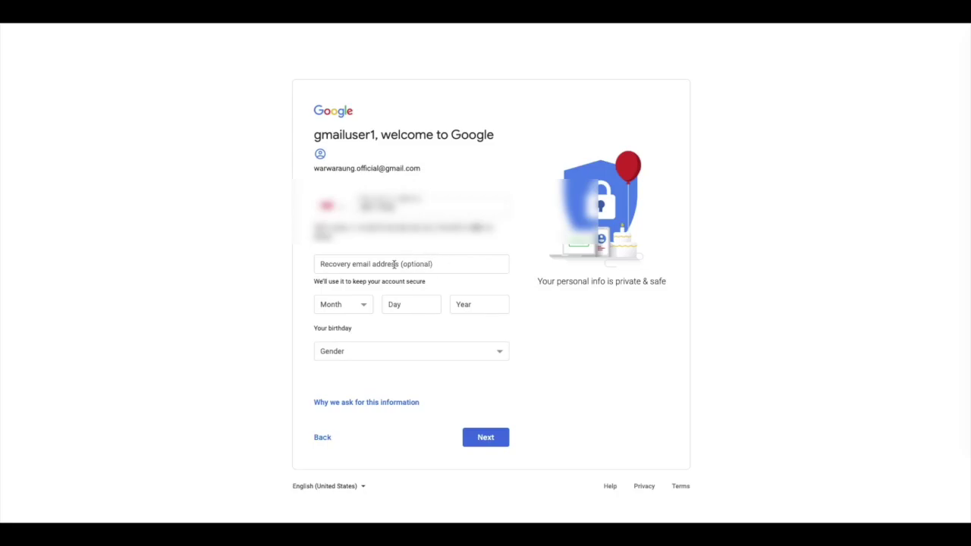
left_click(394, 264)
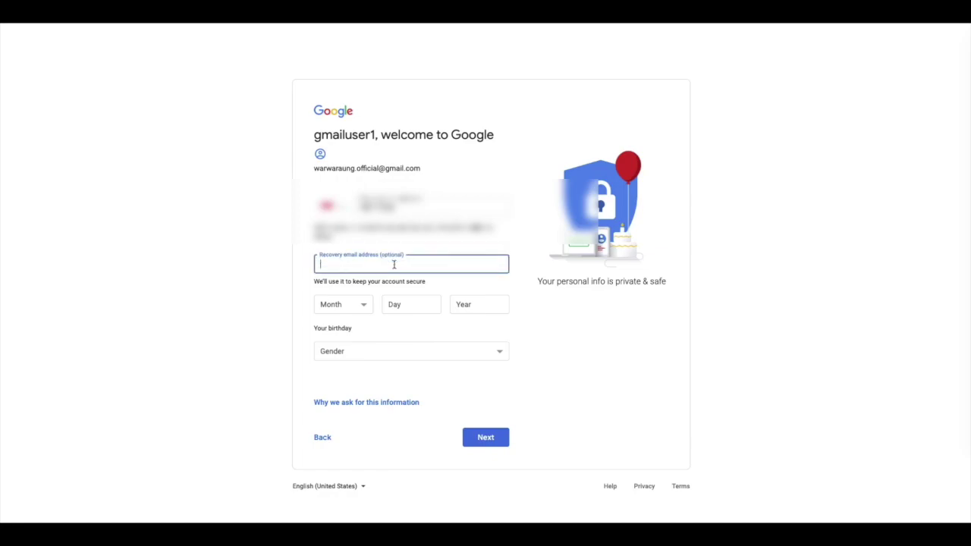
left_click(283, 288)
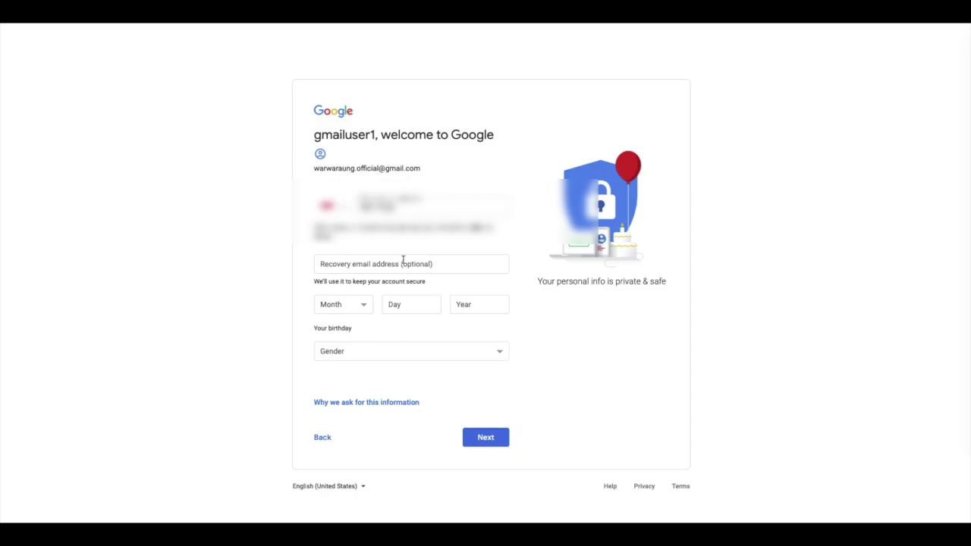
Enter the birthday as January 1, 1983.
left_click(358, 311)
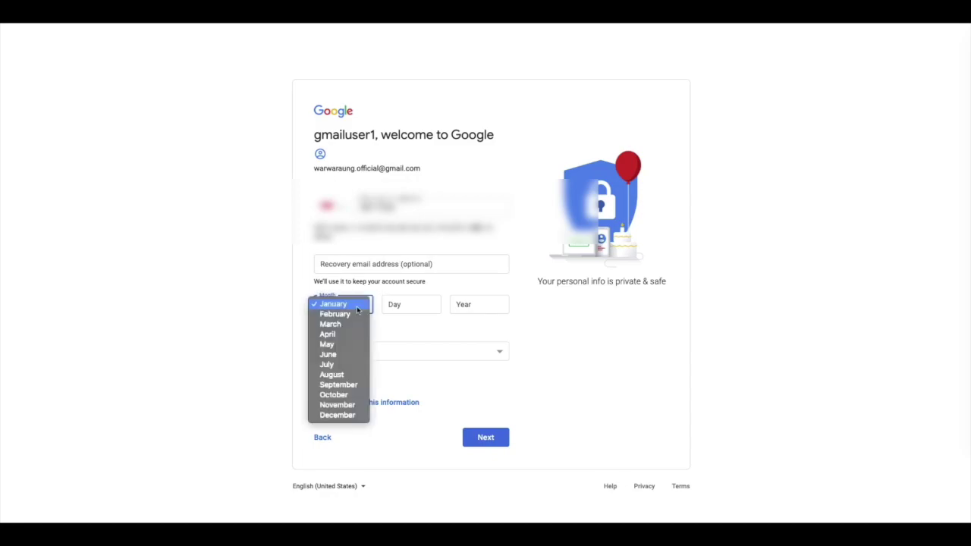
left_click(351, 306)
left_click(407, 302)
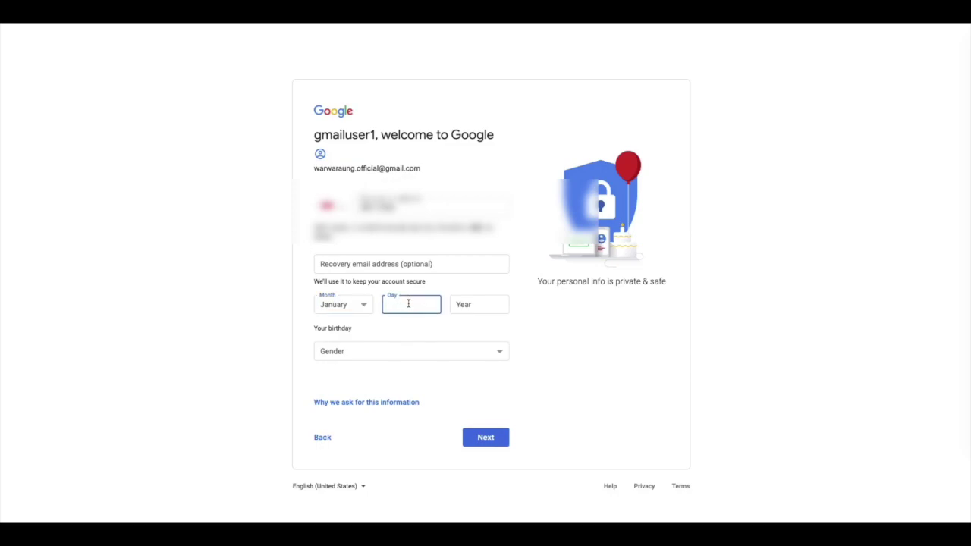
type("1")
left_click(492, 305)
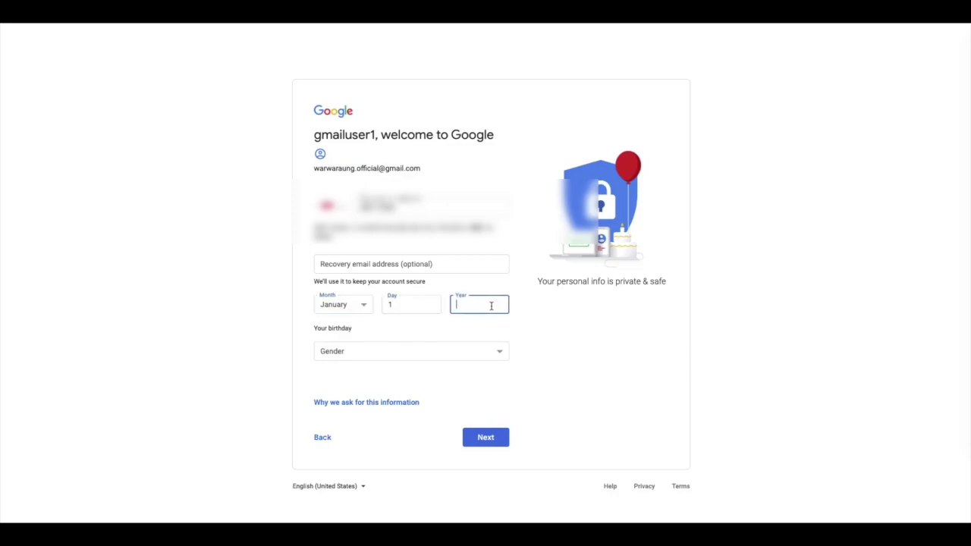
type("1983")
Set gender to Rather not say and submit the details.
left_click(339, 353)
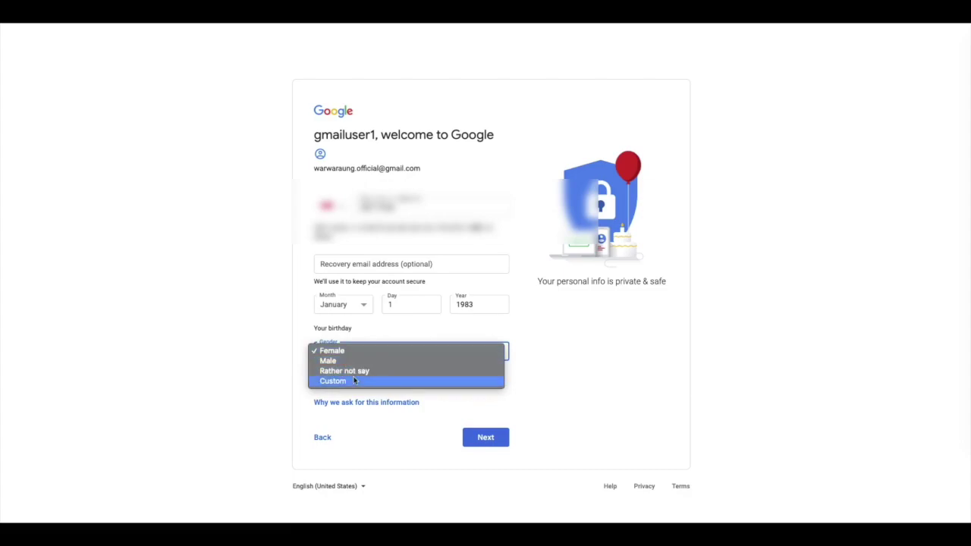
left_click(356, 372)
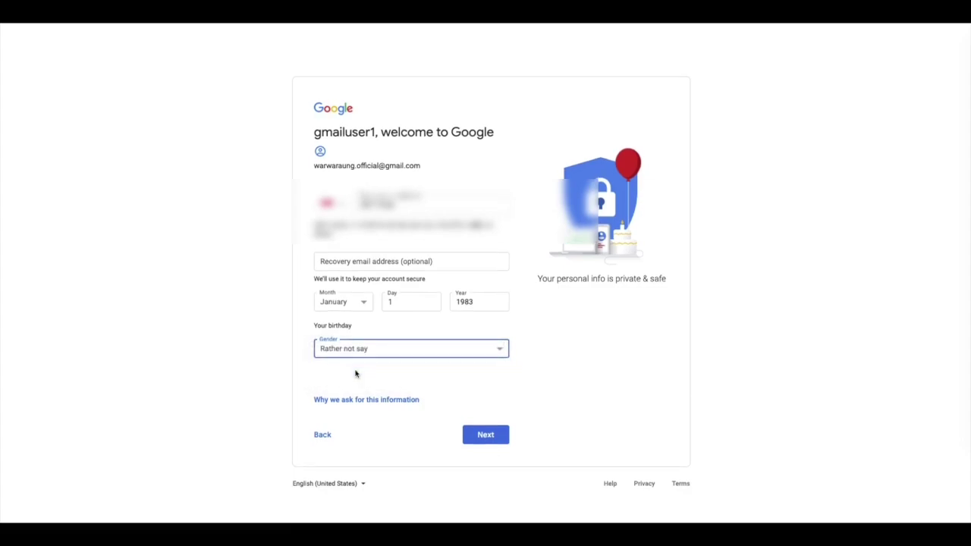
left_click(486, 437)
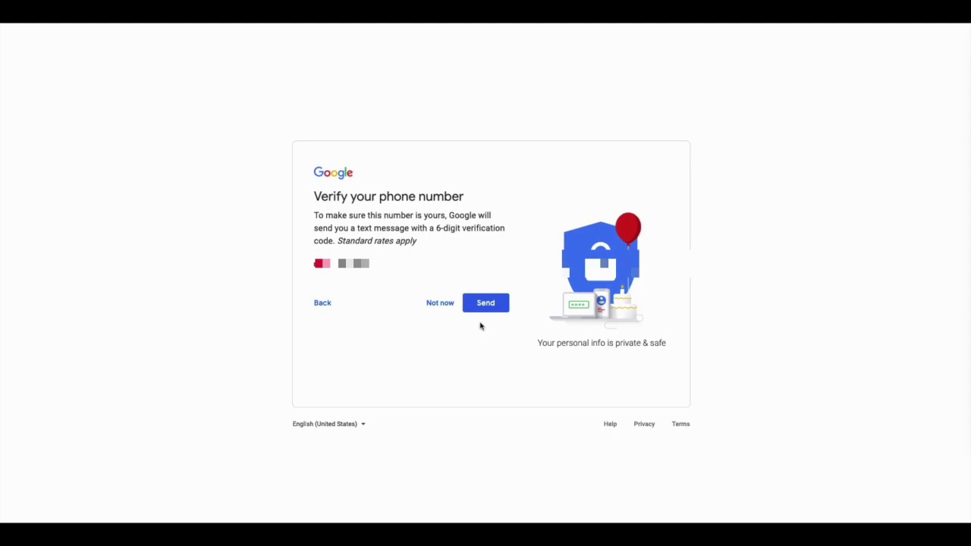
Send an SMS code to the phone, enter the six-digit code, and verify.
left_click(495, 304)
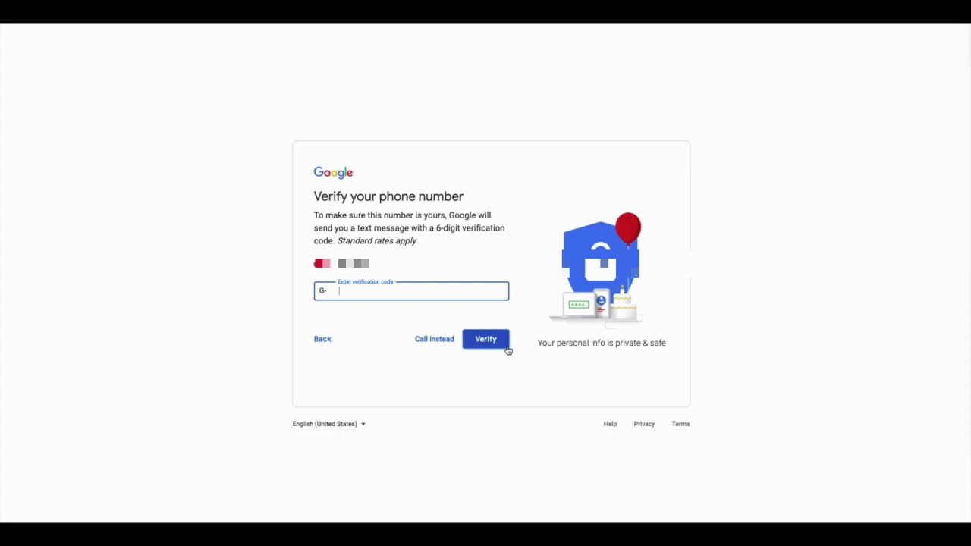
left_click(486, 341)
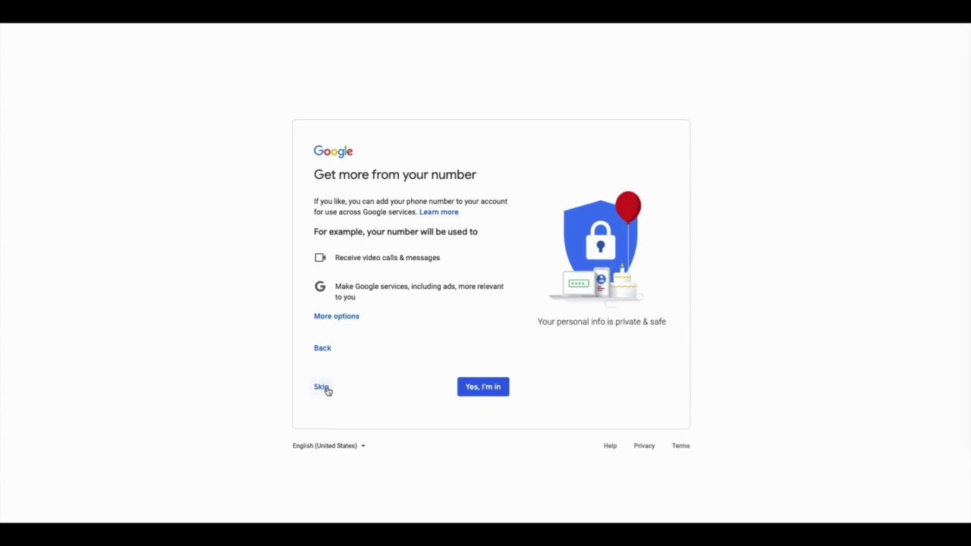
Skip extra phone number services and agree to the Privacy and Terms.
left_click(321, 387)
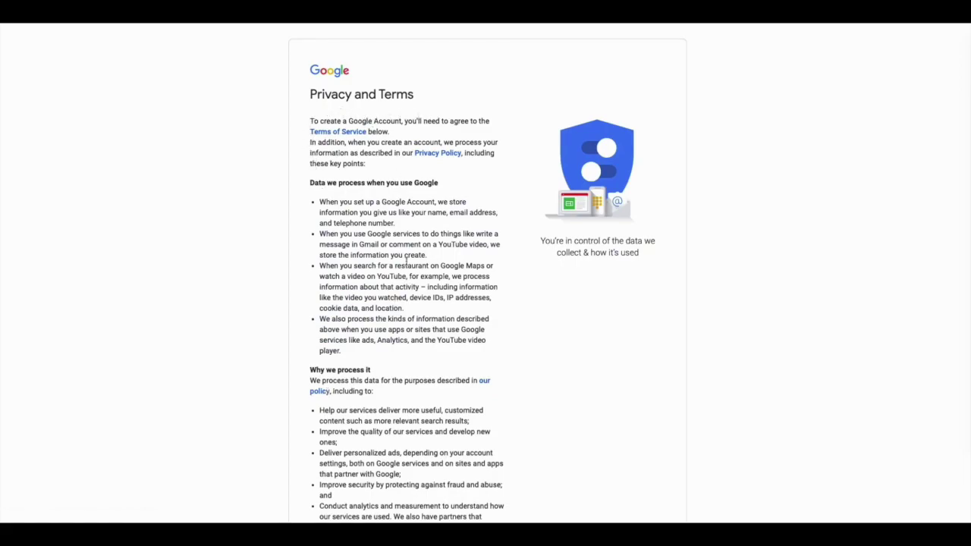
scroll(396, 307, "down", 5)
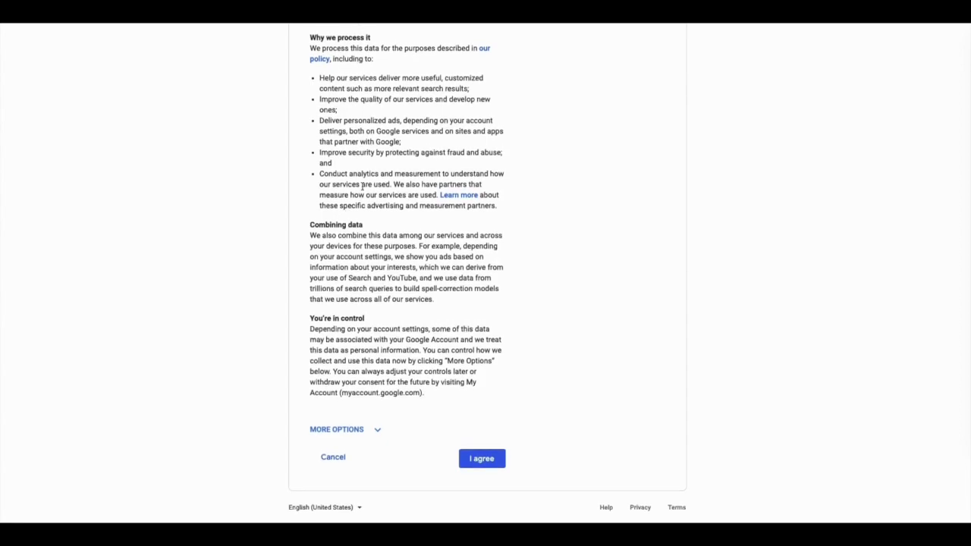
left_click(491, 455)
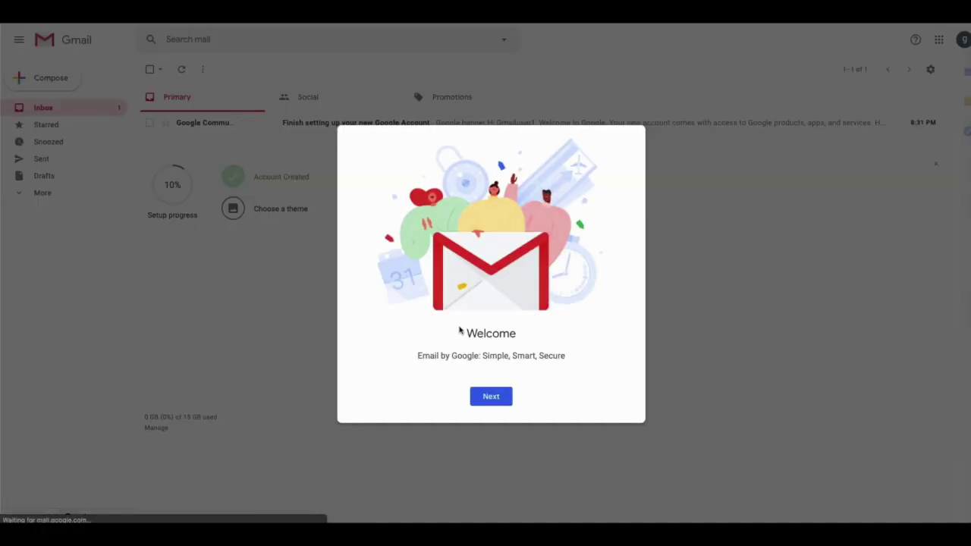
Preview Comfortable and Compact densities, then confirm the Default inbox view.
left_click(491, 401)
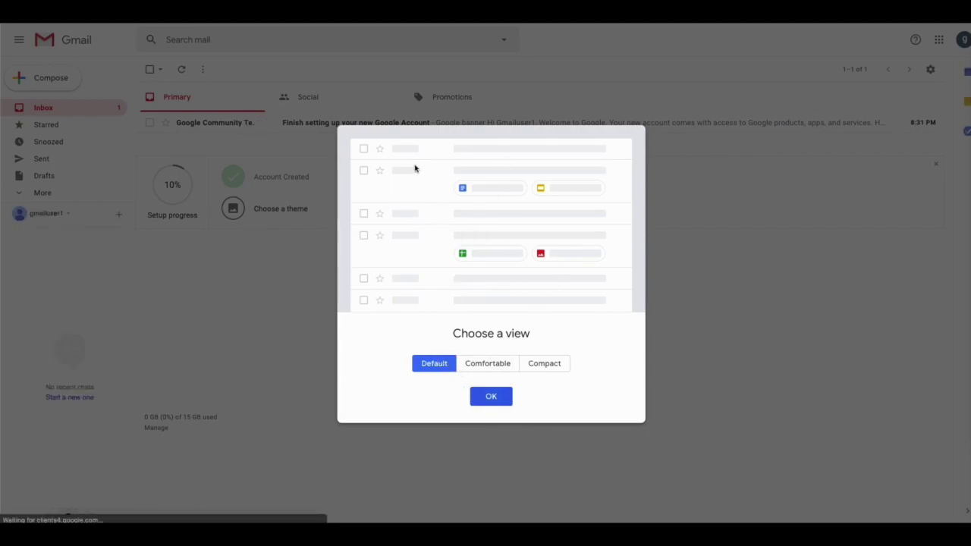
left_click(493, 364)
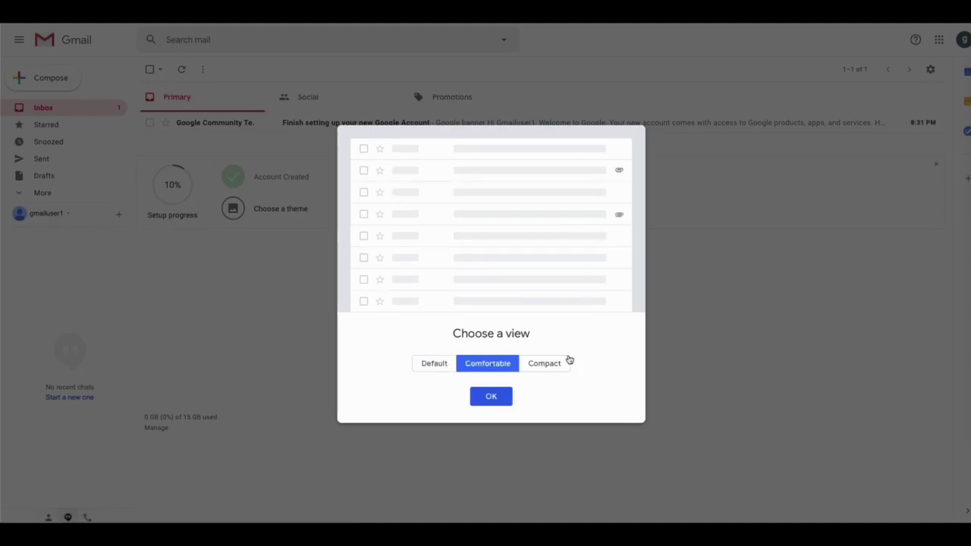
left_click(546, 365)
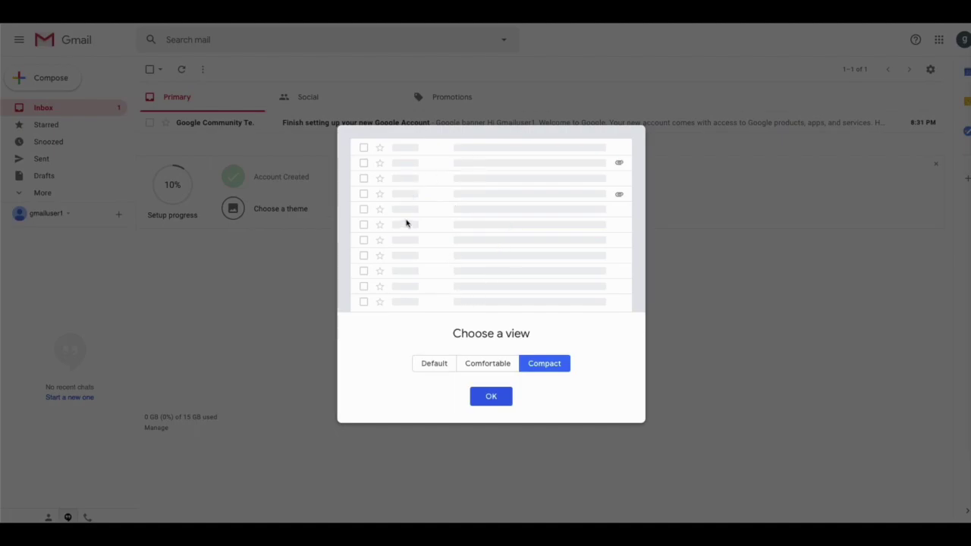
left_click(438, 367)
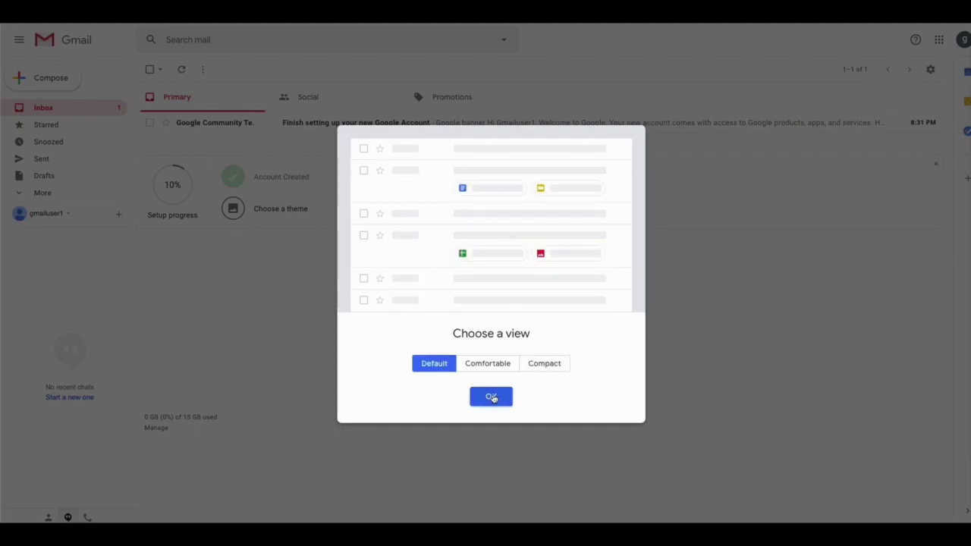
left_click(490, 396)
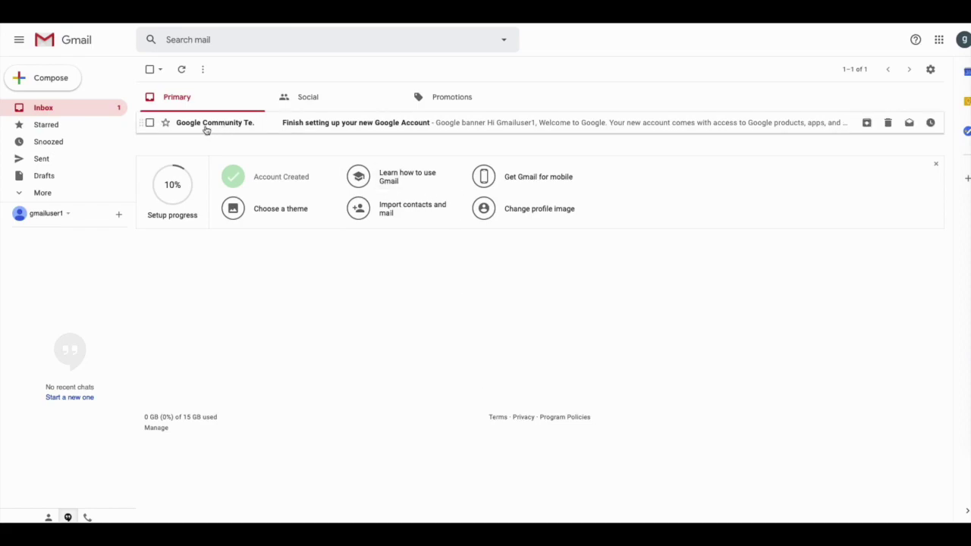
mouse_move(206, 130)
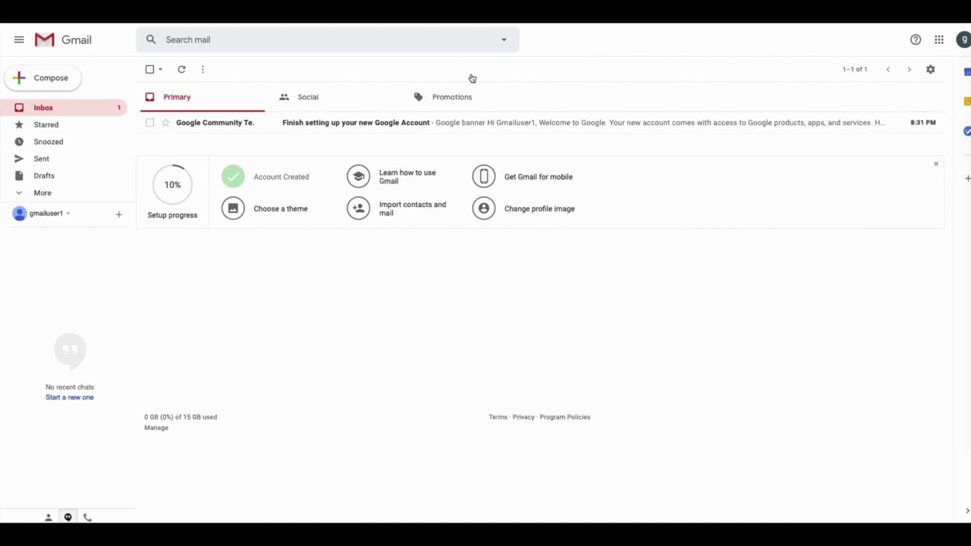
Start changing the Google profile photo and browse the computer's folders for an image.
left_click(963, 40)
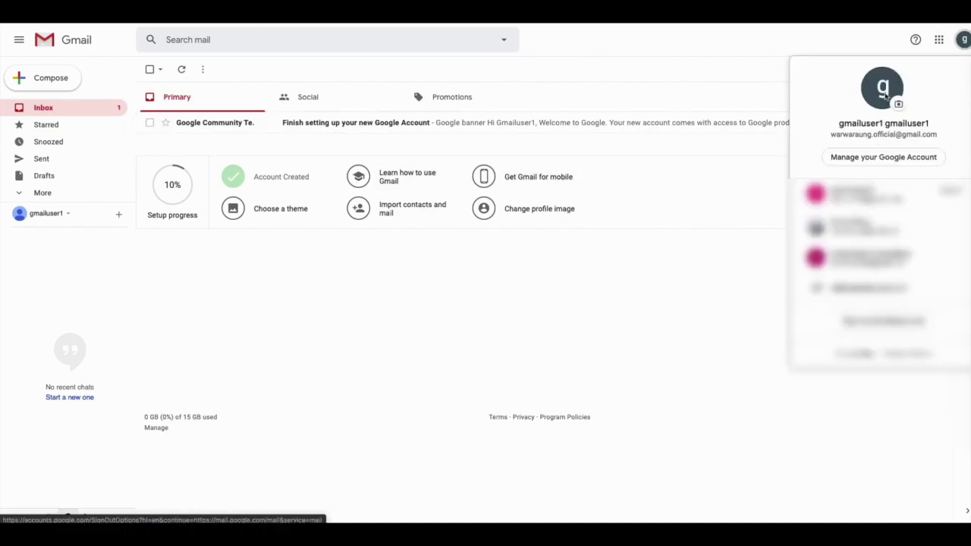
left_click(897, 106)
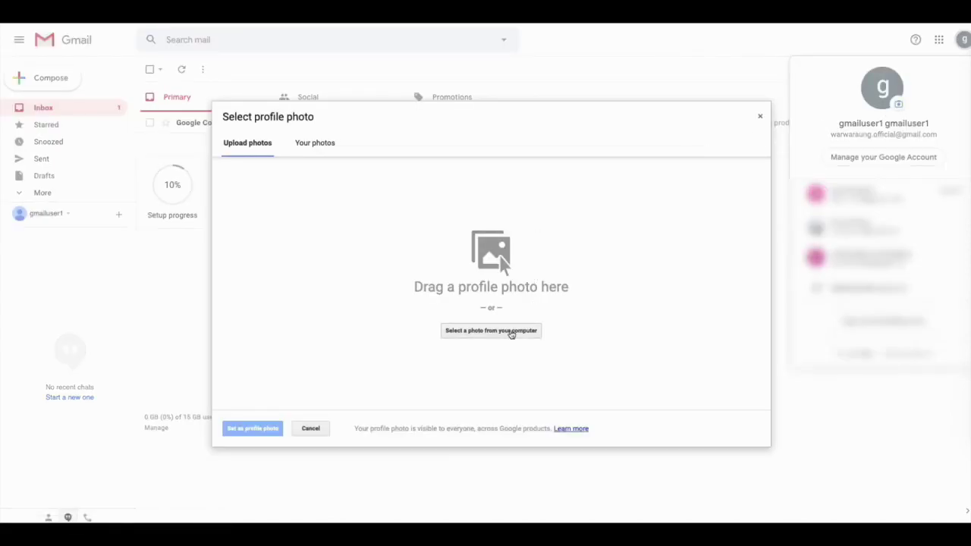
left_click(511, 334)
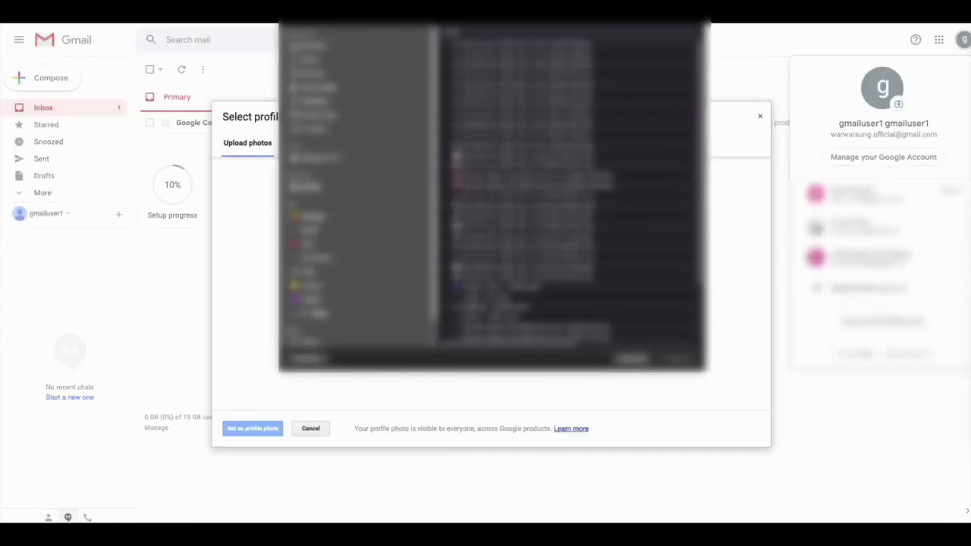
left_click(519, 85)
key("Return")
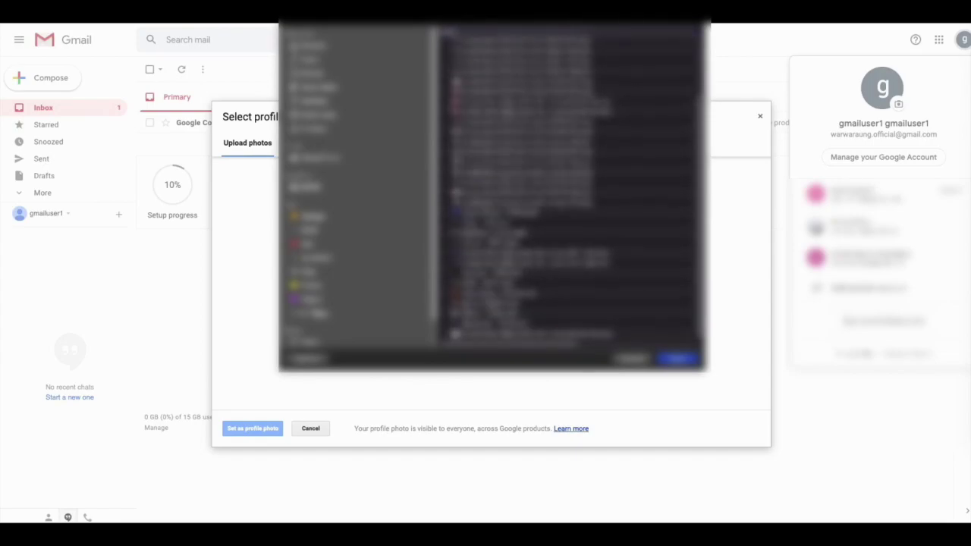
left_click(314, 127)
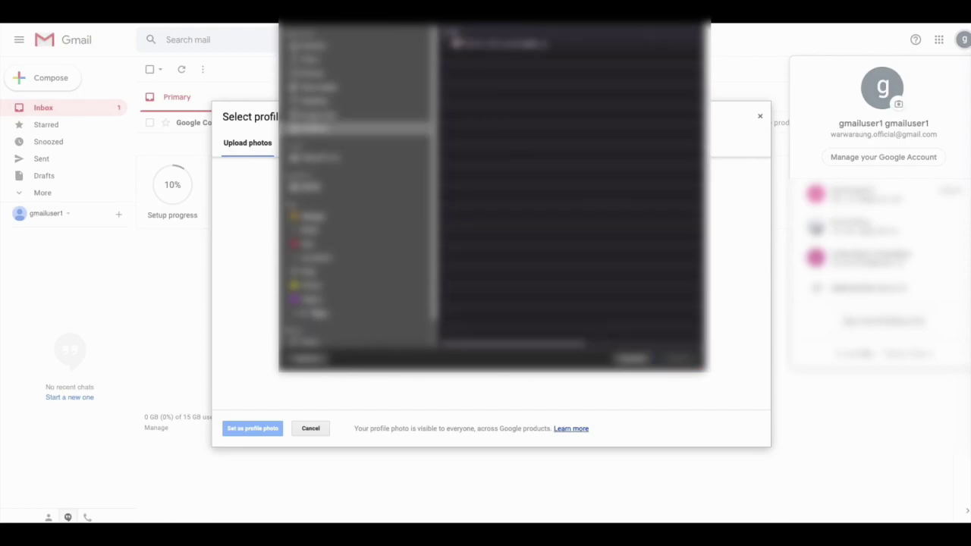
left_click(314, 113)
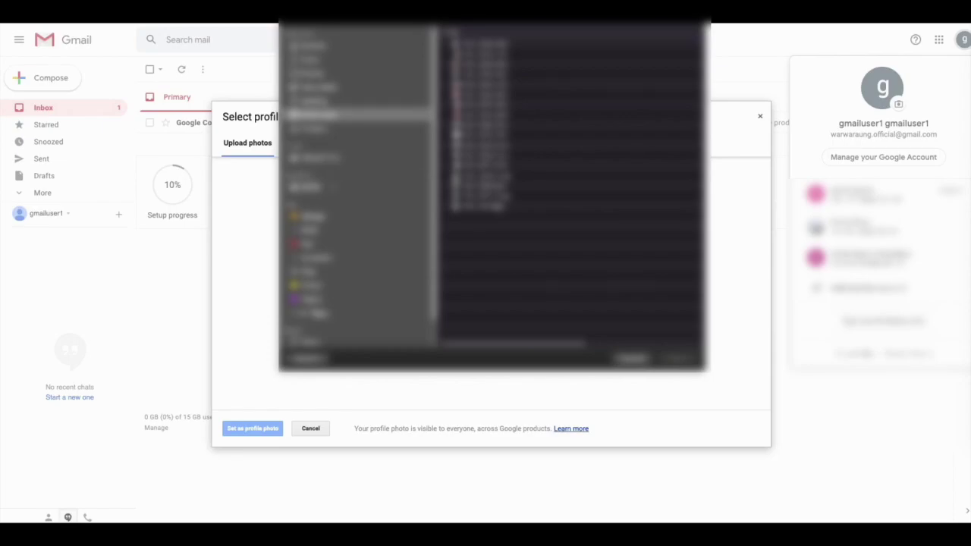
left_click(314, 100)
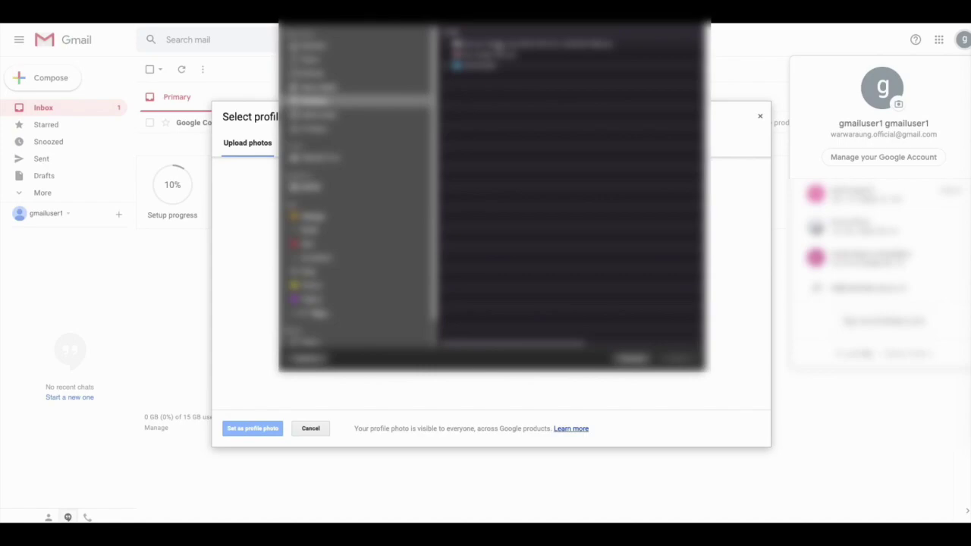
Pick the image file, reposition the crop square, and set it as the profile photo.
left_click(493, 44)
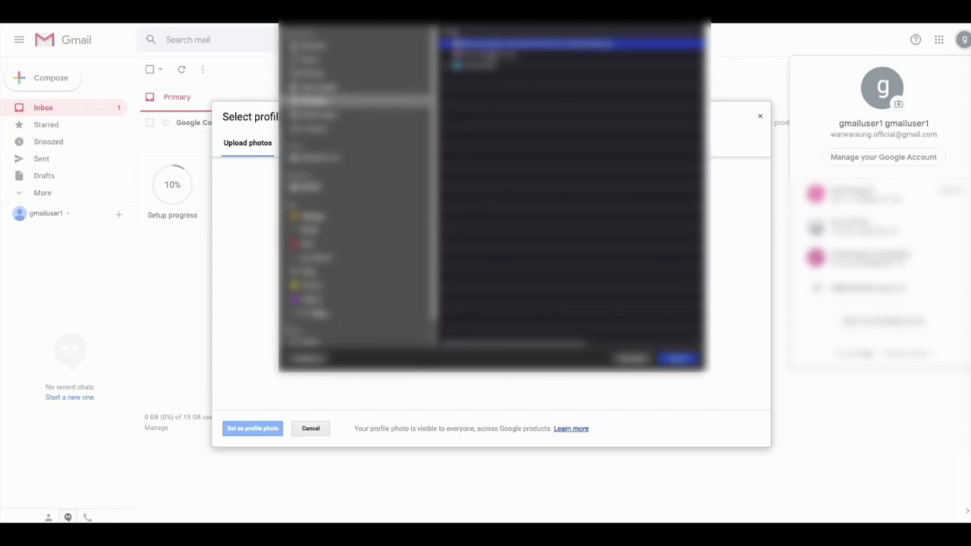
double_click(493, 60)
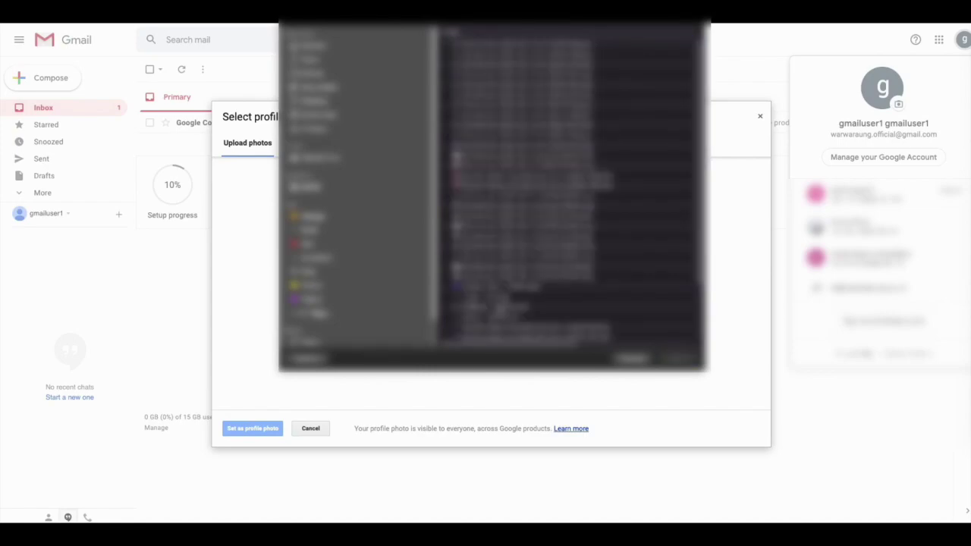
scroll(515, 190, "down", 3)
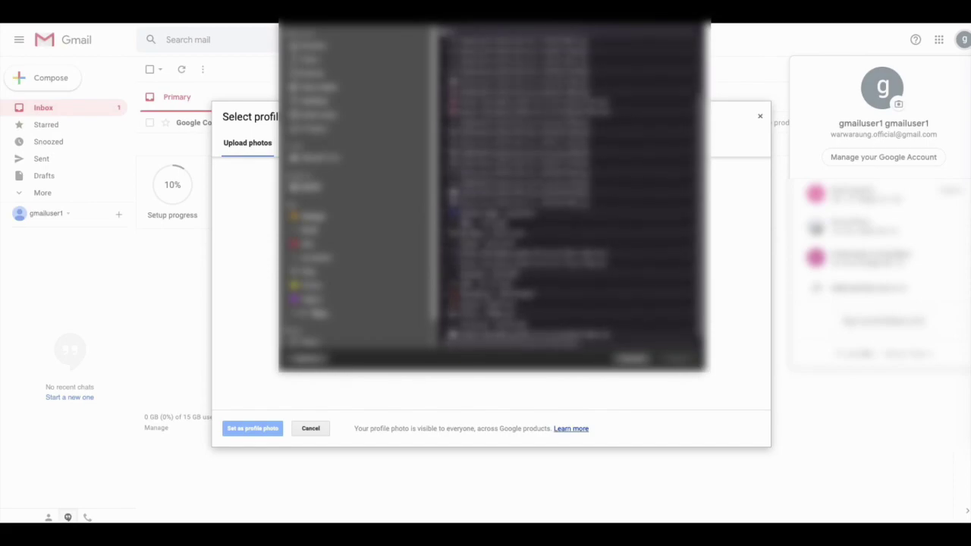
scroll(569, 190, "up", 2)
left_click(569, 248)
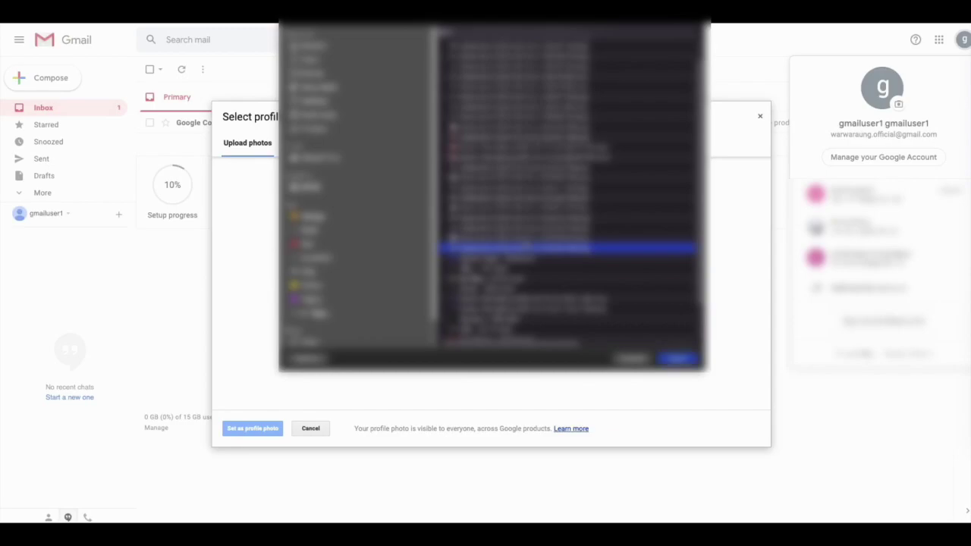
double_click(526, 246)
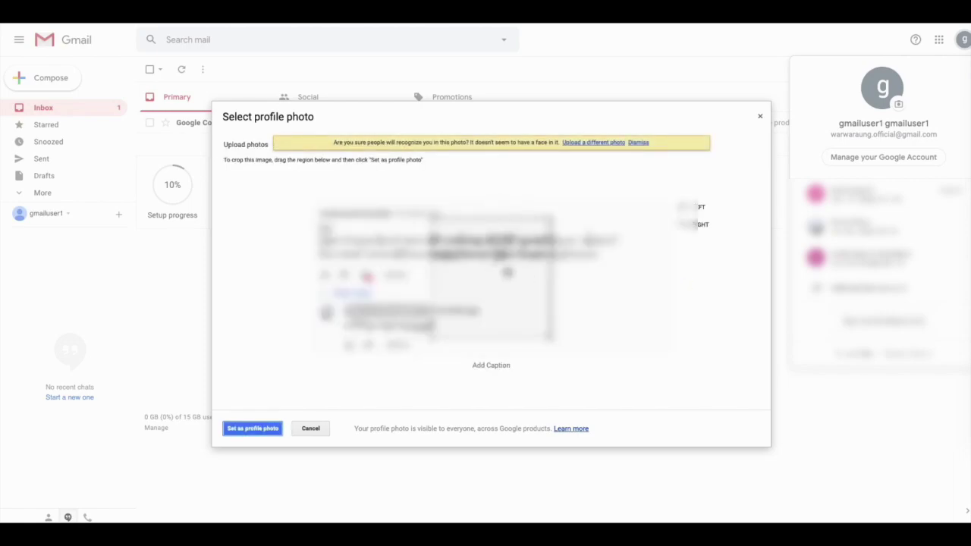
left_click_drag(492, 278, 521, 295)
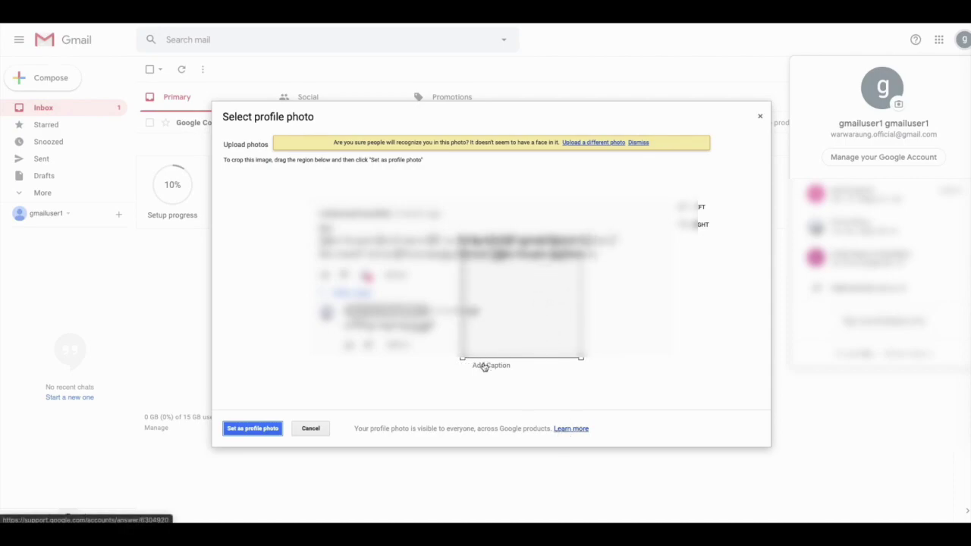
left_click(252, 429)
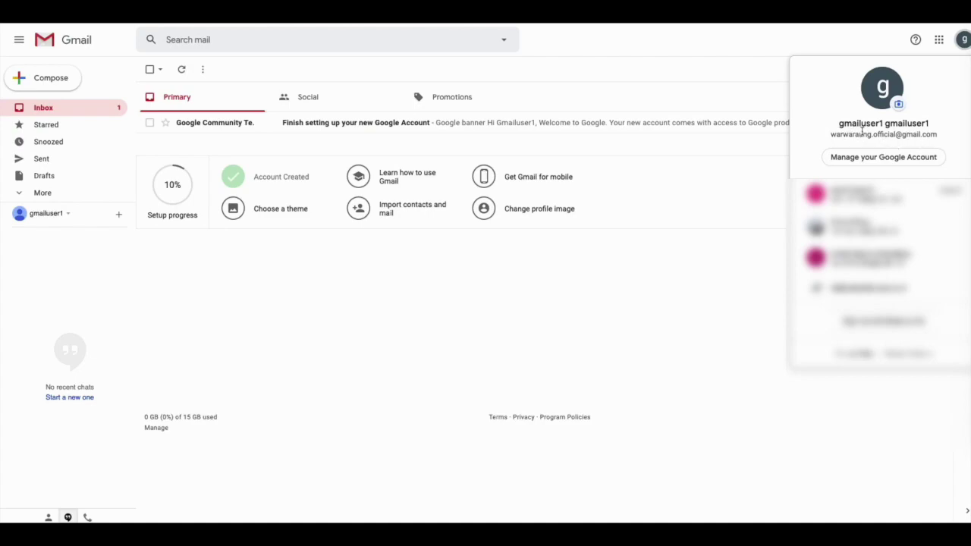
Compose a new email to the account's own address with subject 'testing'.
left_click(677, 393)
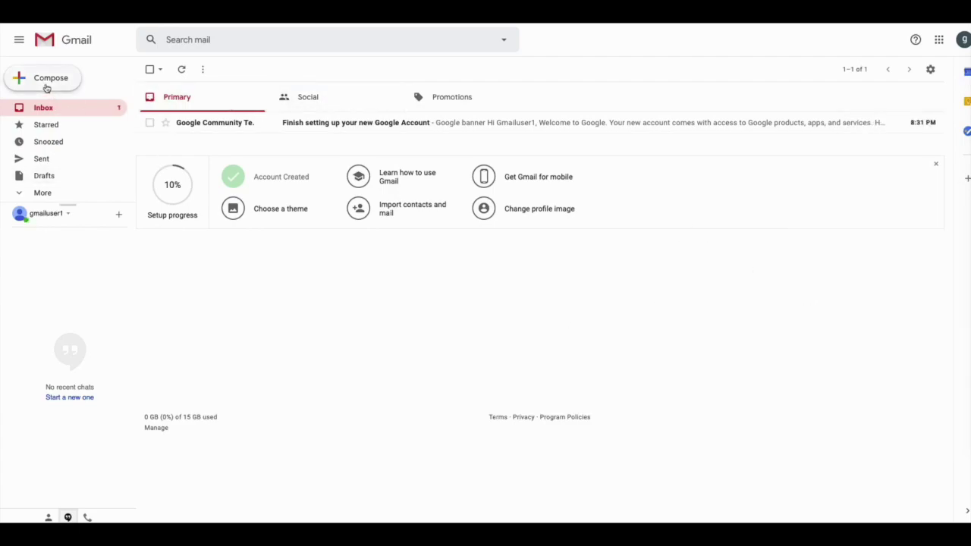
left_click(46, 85)
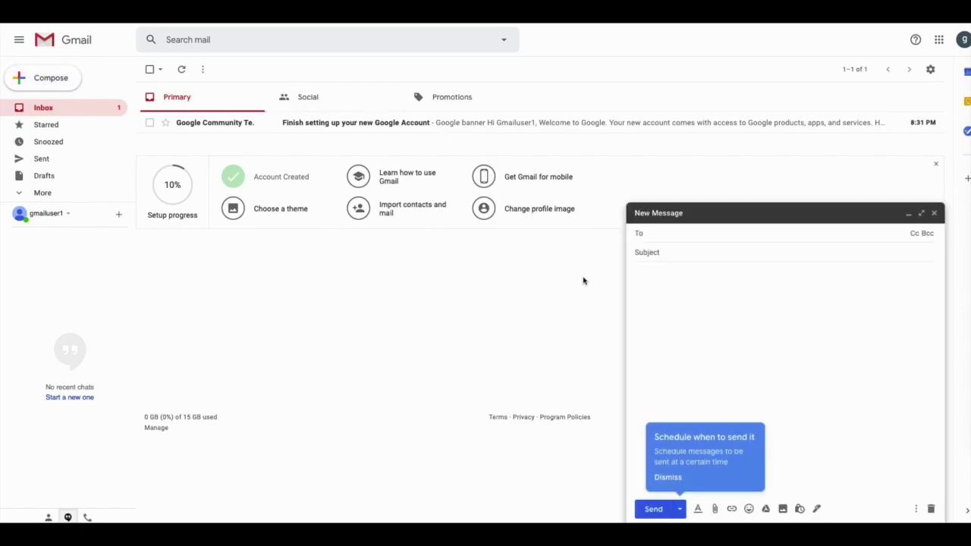
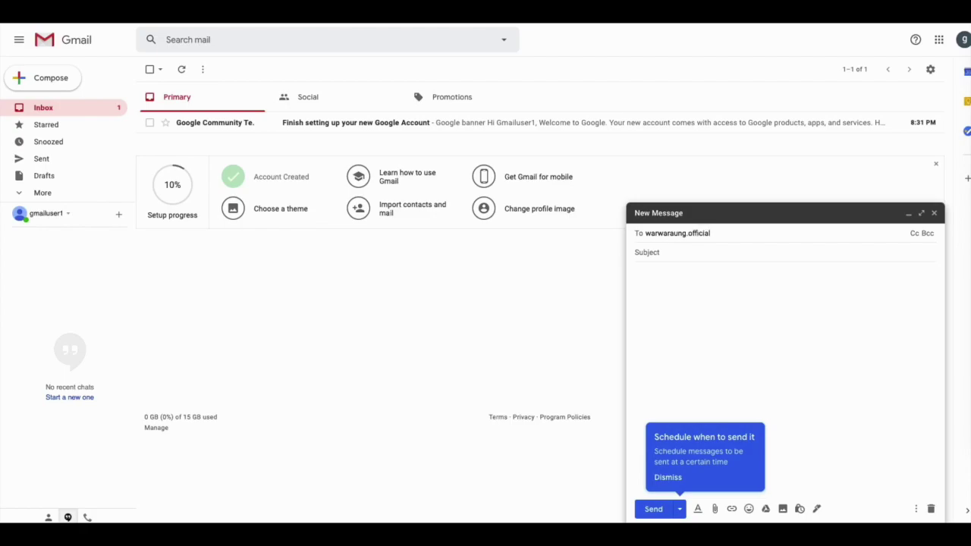
type("com")
left_click(705, 255)
type("t")
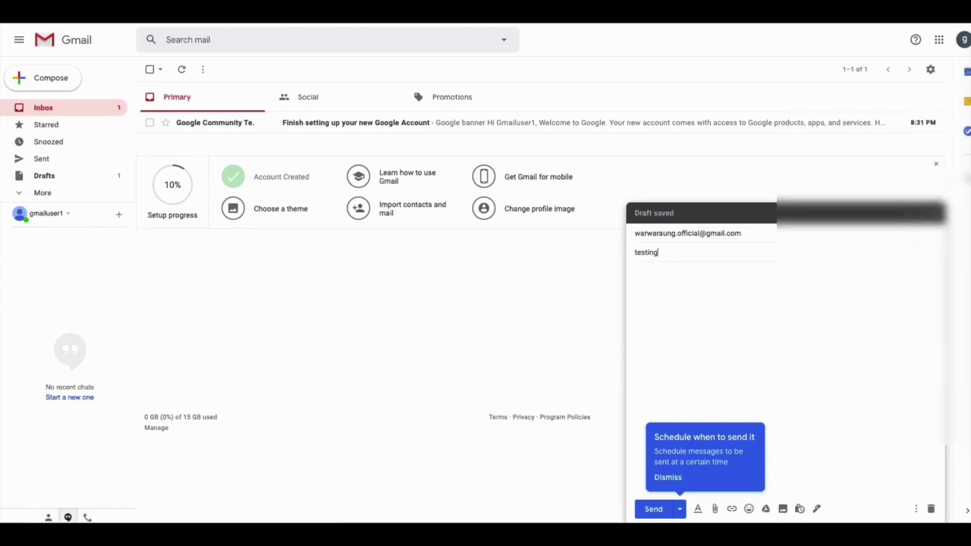
type("esting")
Cancel the file attachment, send the email, and refresh the inbox.
left_click(686, 287)
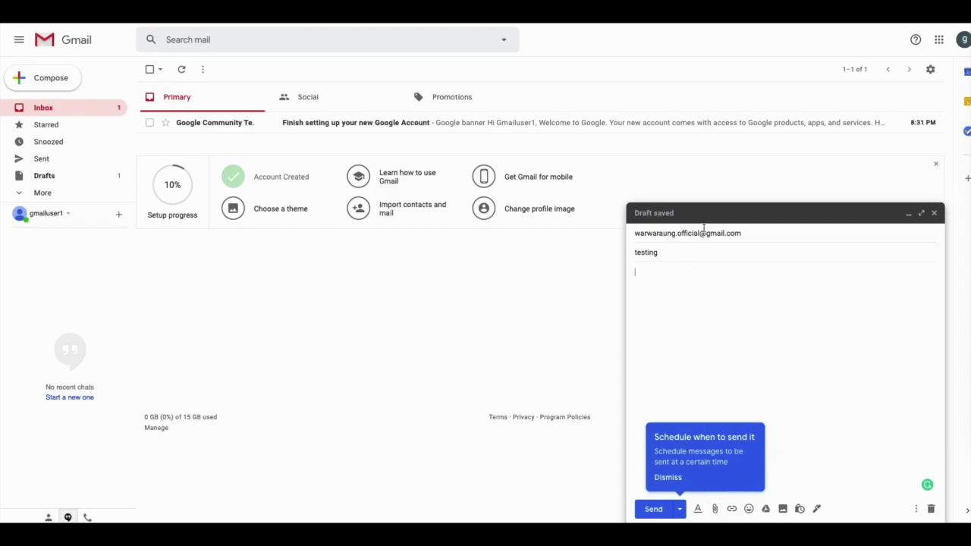
left_click(713, 509)
key("Escape")
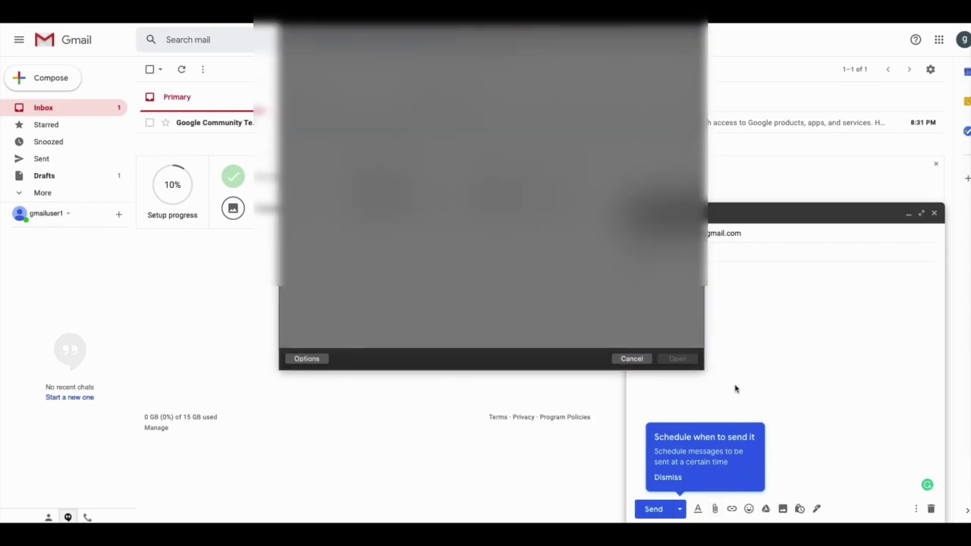
left_click(656, 509)
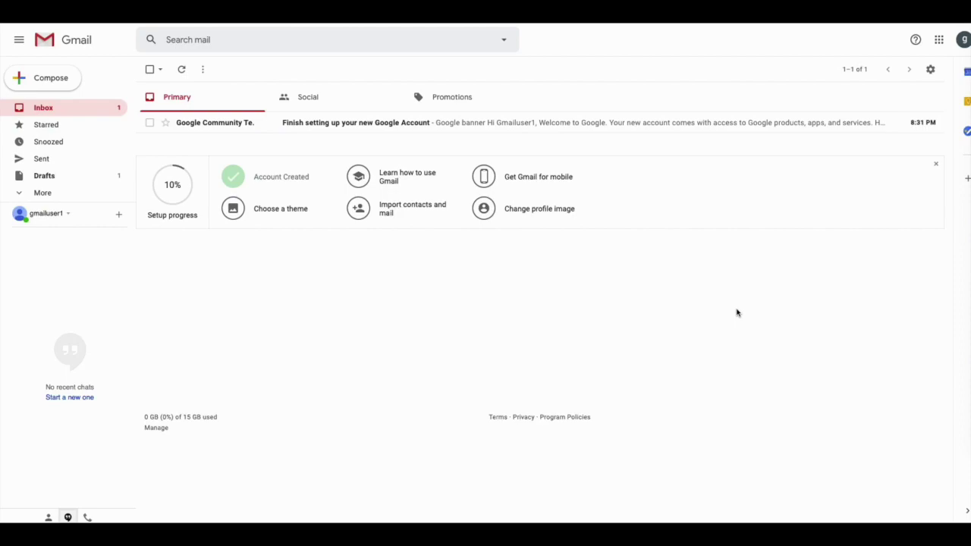
left_click(71, 106)
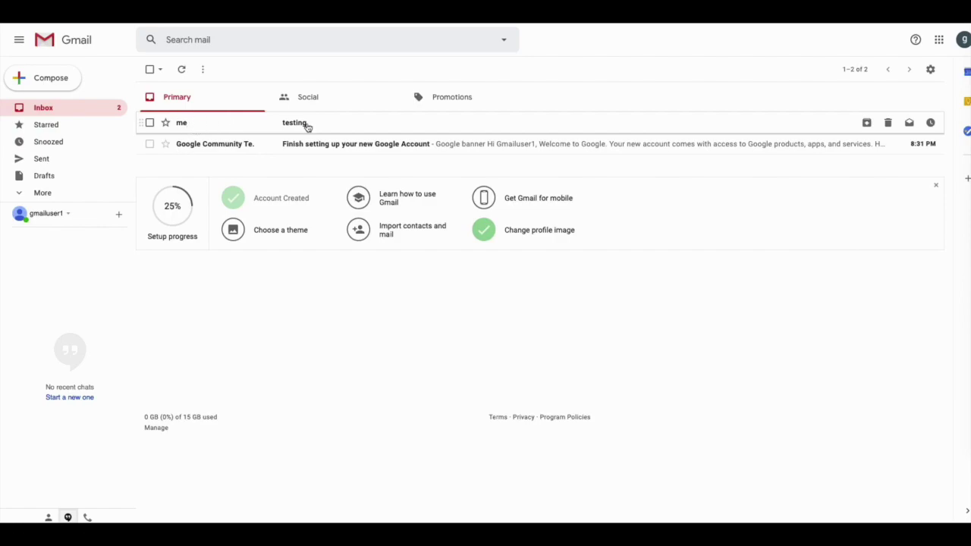
Open the 'testing' email, then go back to the inbox.
left_click(306, 125)
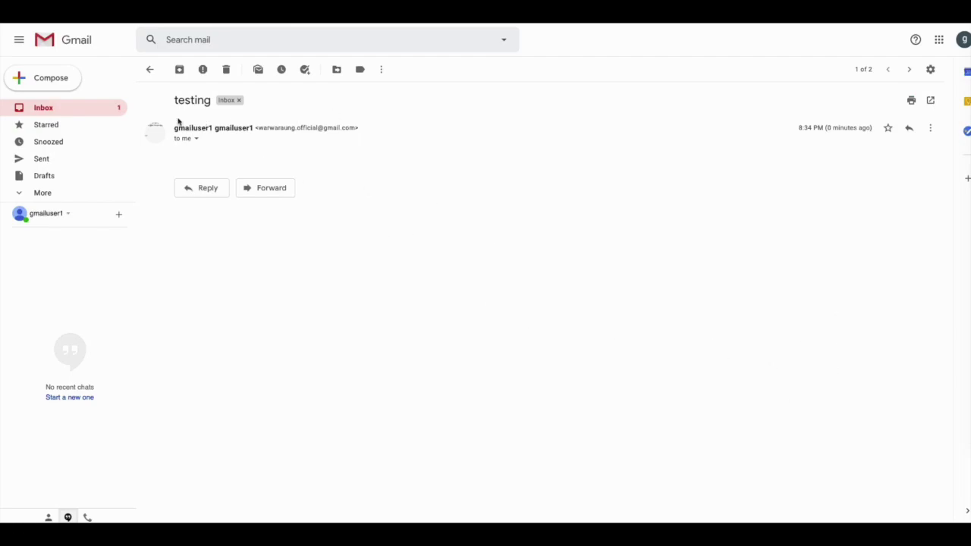
left_click(151, 71)
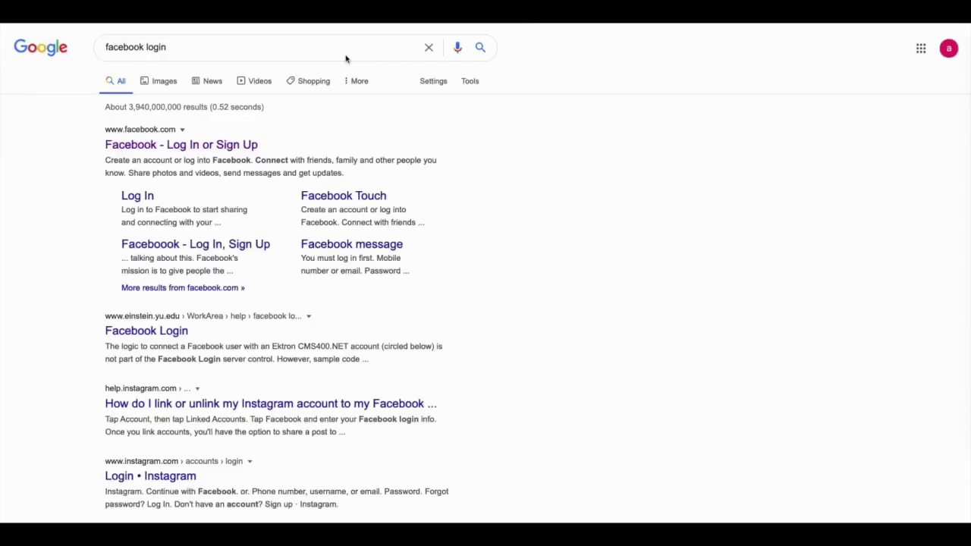
Open the 'Facebook - Log In or Sign Up' result from Google.
left_click(155, 150)
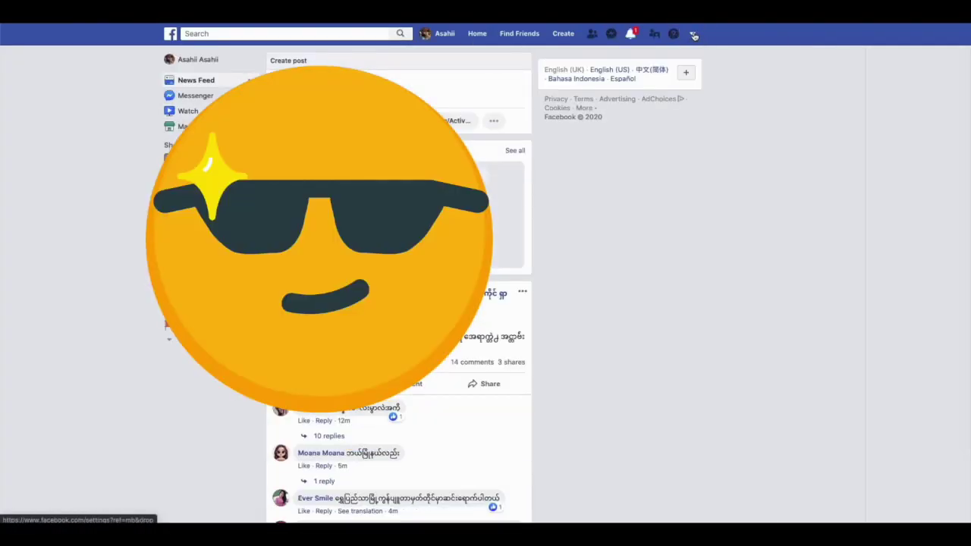
Log out of Facebook using the account dropdown menu.
left_click(749, 36)
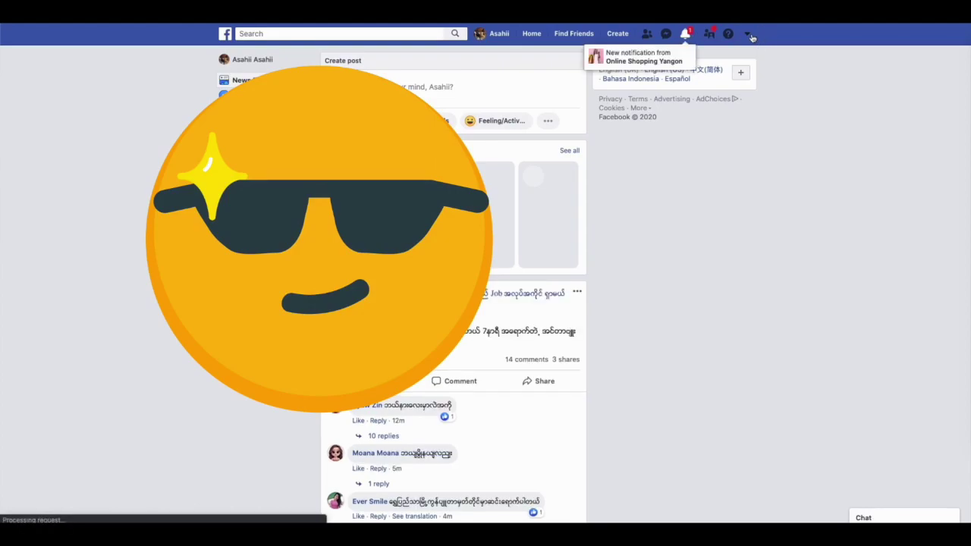
left_click(750, 36)
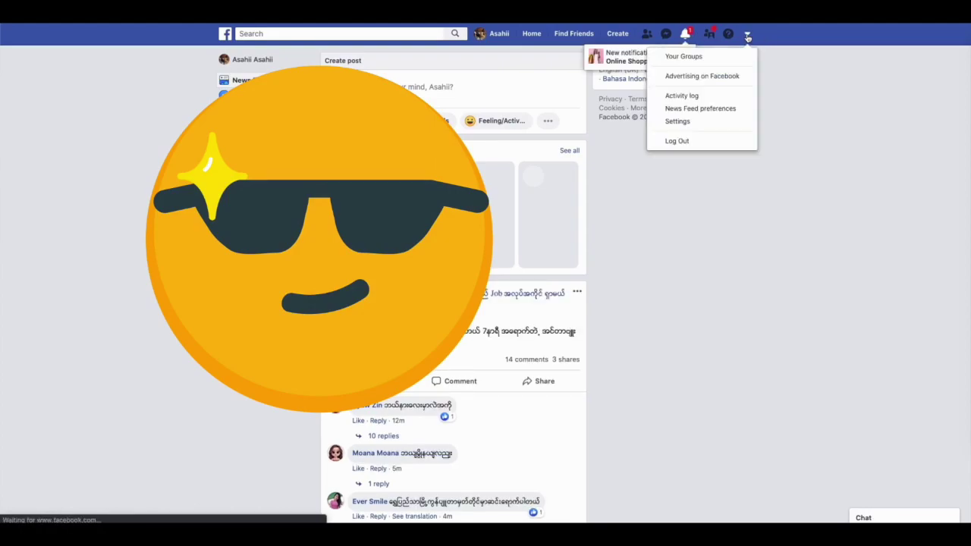
left_click(682, 145)
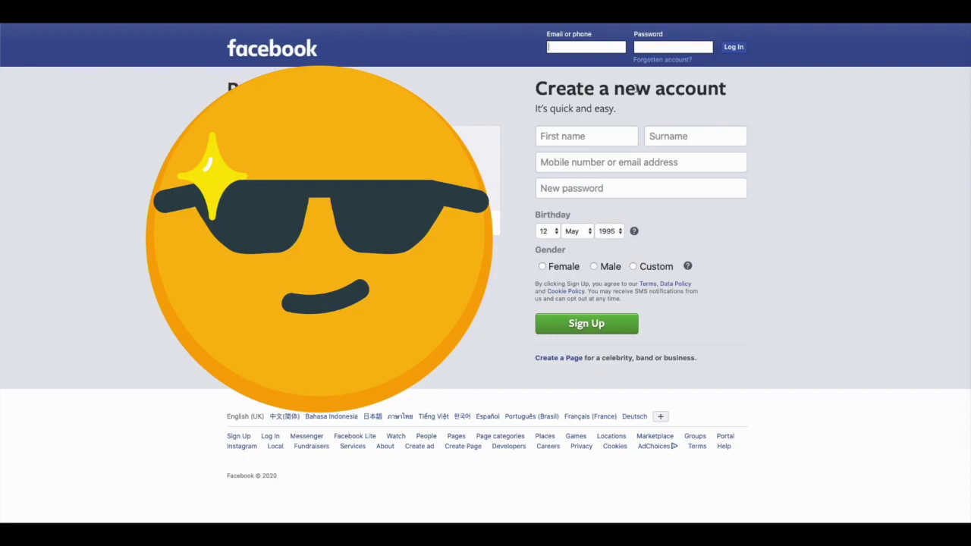
Enter the name on the sign-up form, correcting a mistyped character.
left_click_drag(575, 88, 730, 89)
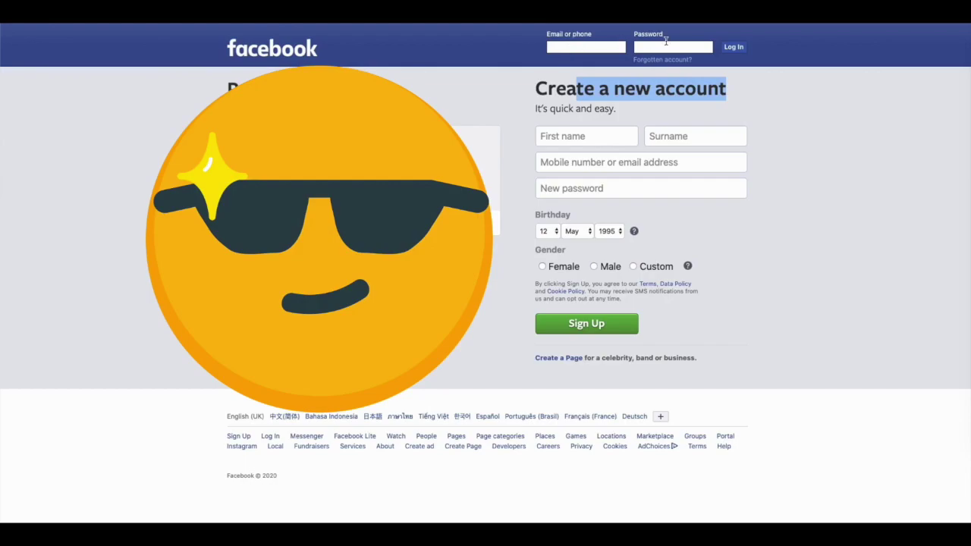
left_click(563, 94)
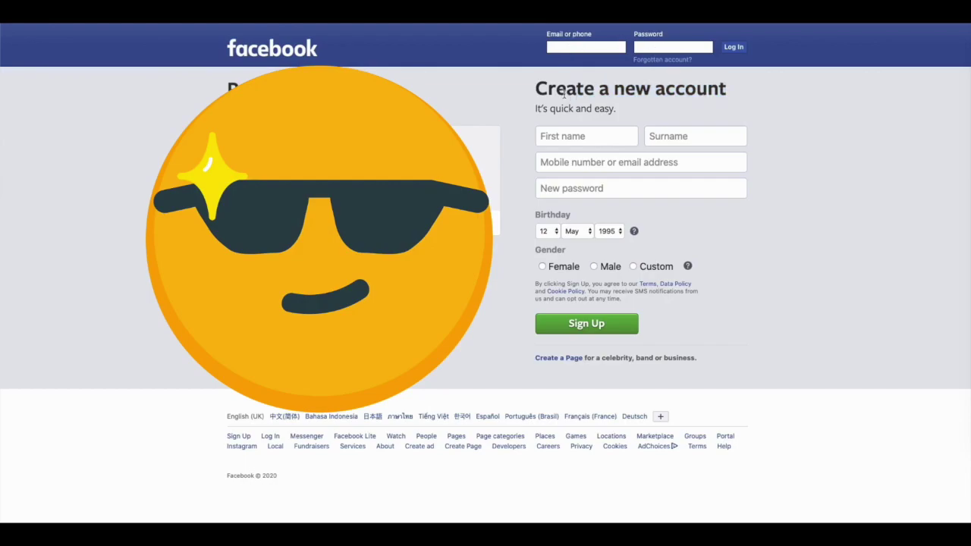
left_click(564, 137)
type("wars")
key("BackSpace")
key("BackSpace")
key("BackSpace")
key("BackSpace")
type("warwar")
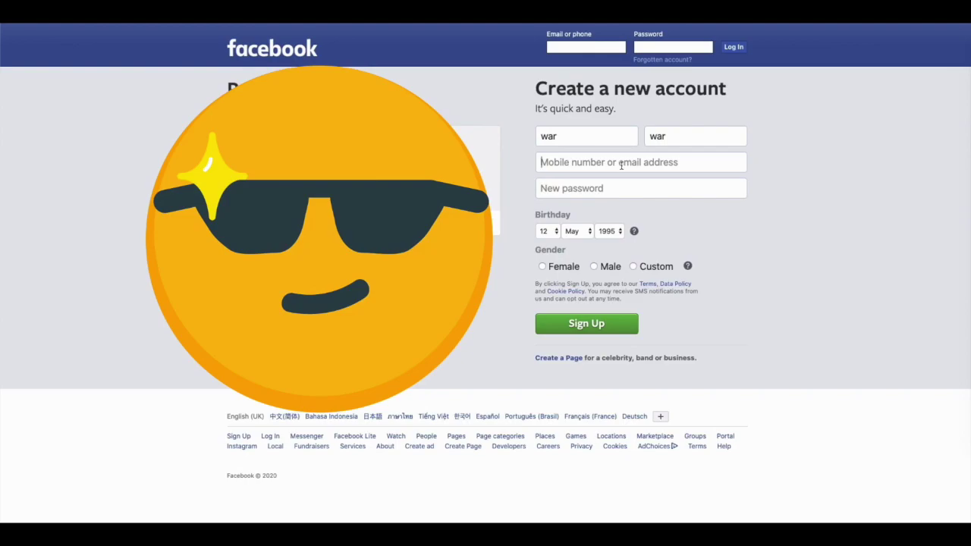
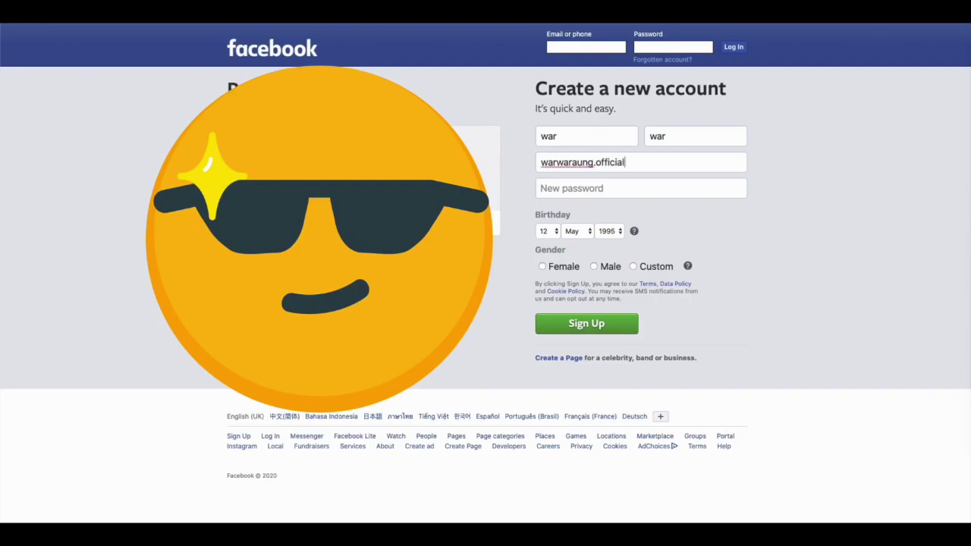
Enter the account's e-mail address and re-enter it to confirm.
key("Tab")
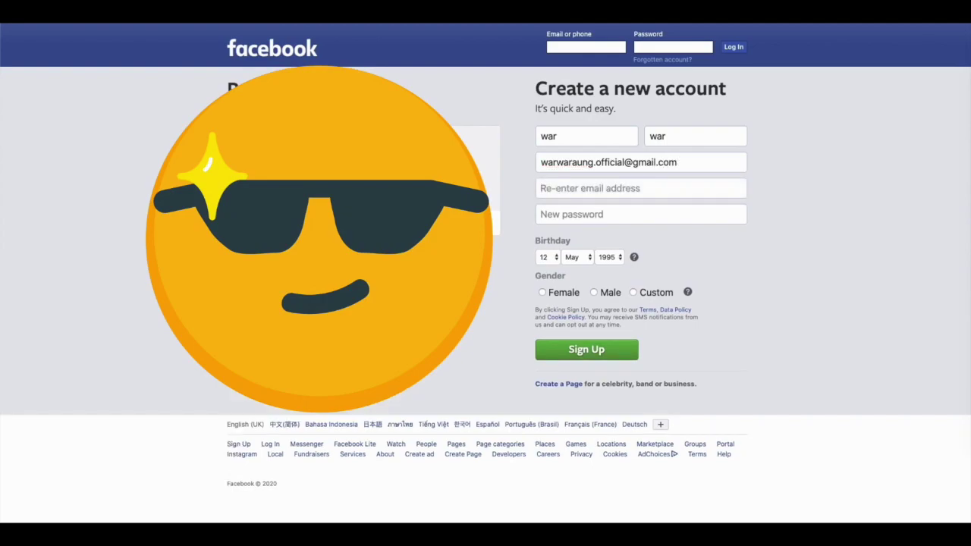
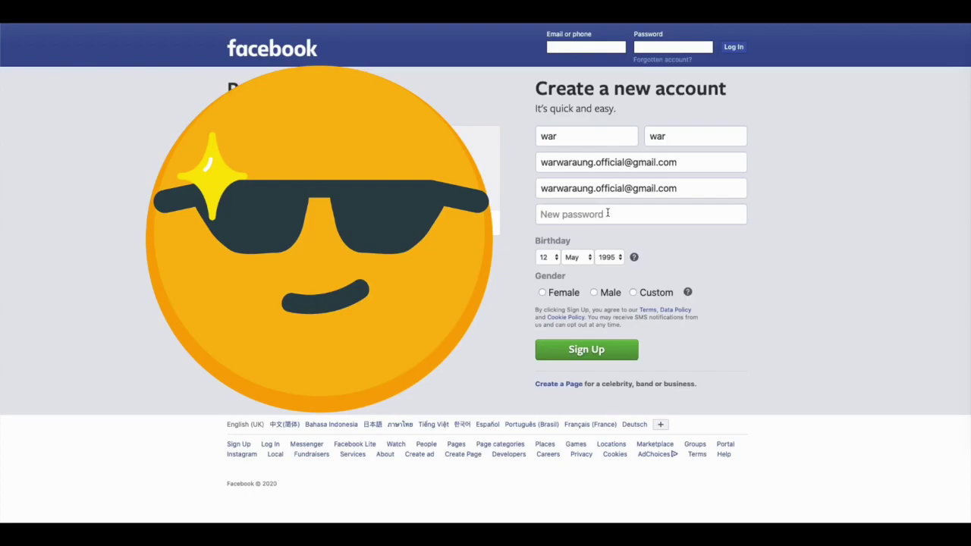
Type the new account password, fixing one mistyped character.
type("••")
key("BackSpace")
type("•")
type("•••••••")
Set the birthday to 1 Jan 1983.
left_click(547, 259)
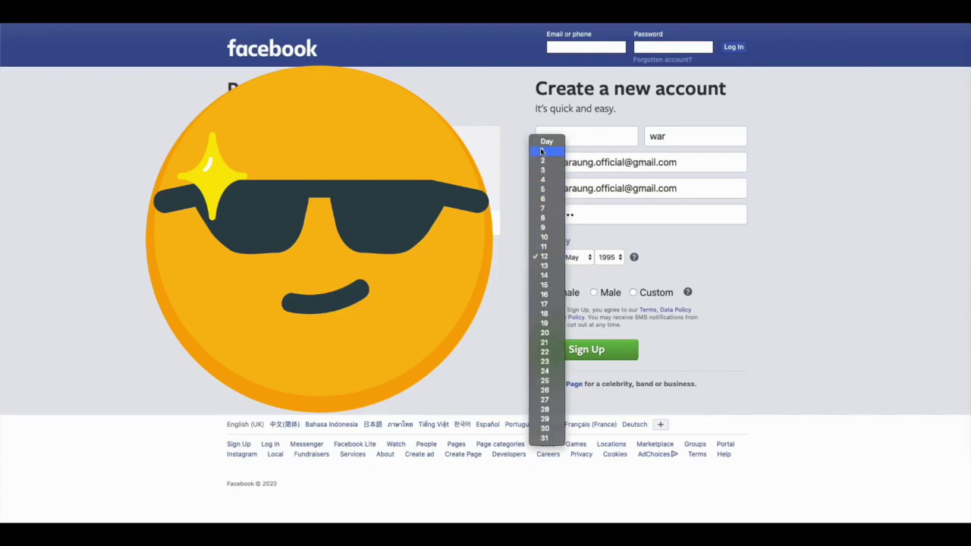
left_click(540, 150)
left_click(570, 257)
left_click(572, 218)
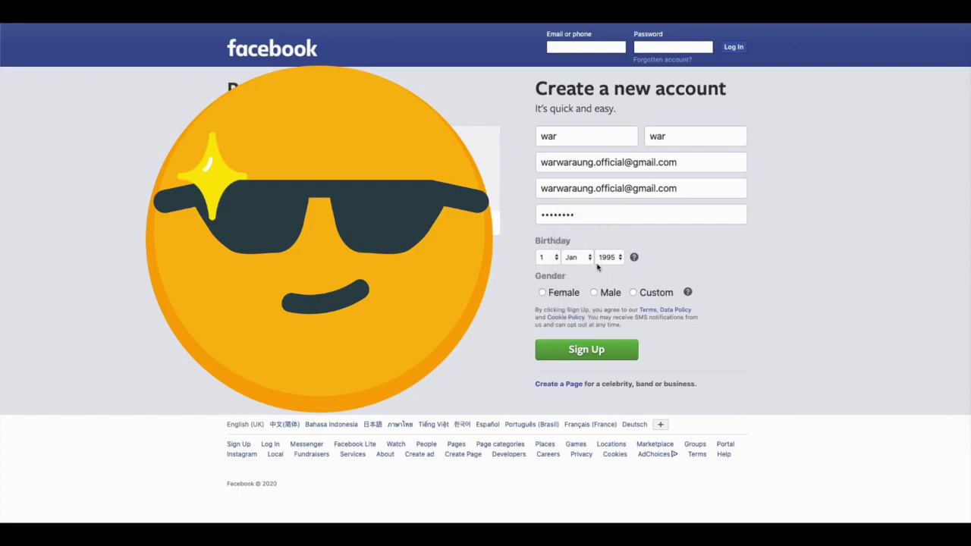
left_click(609, 257)
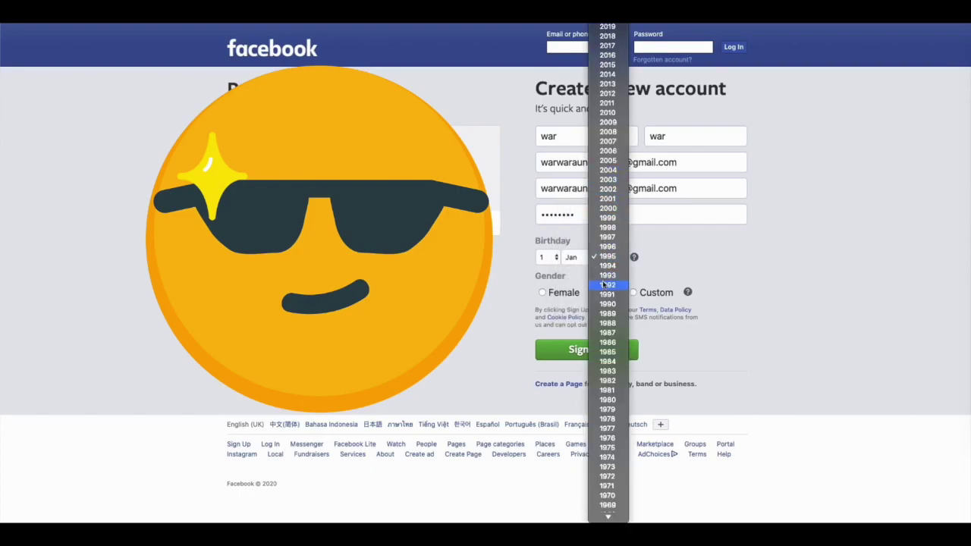
left_click(608, 371)
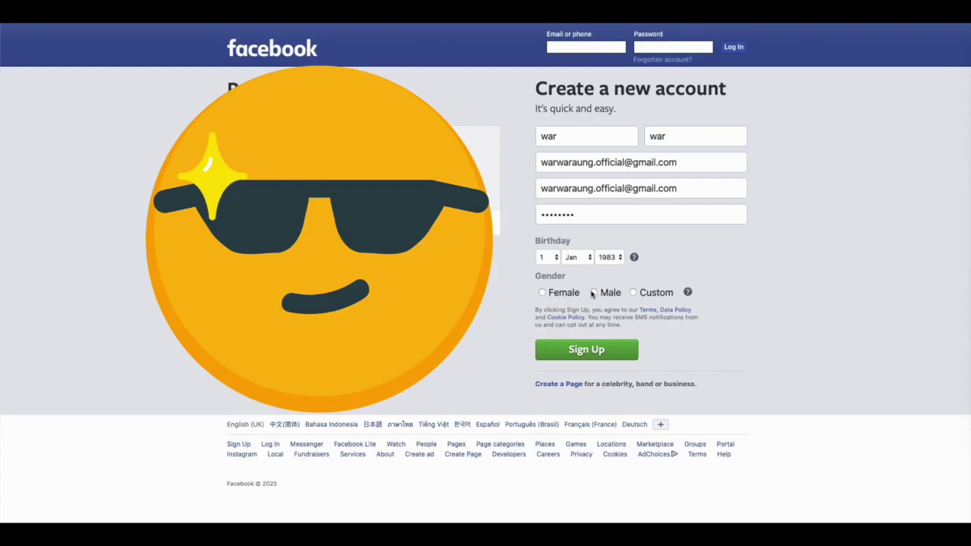
Choose Custom gender with the They pronoun.
left_click(632, 292)
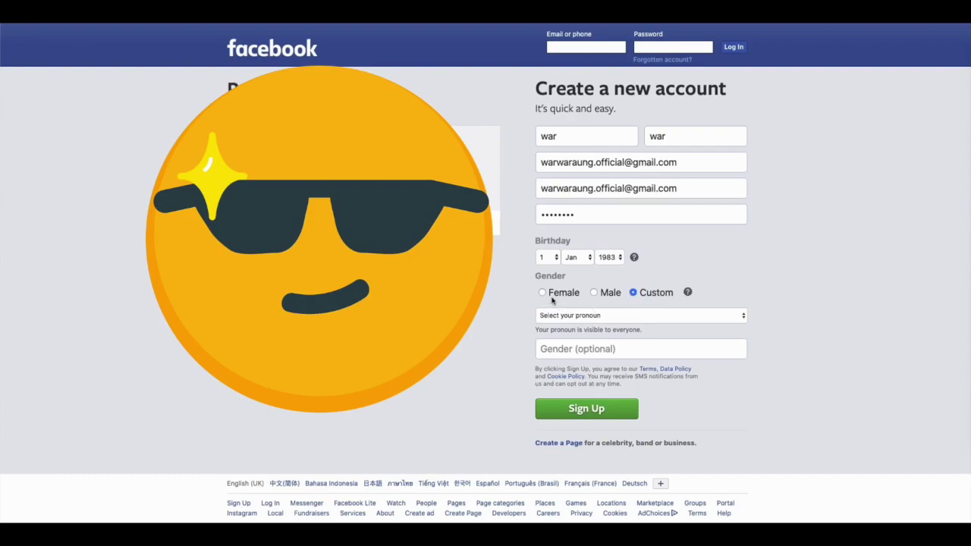
left_click(611, 314)
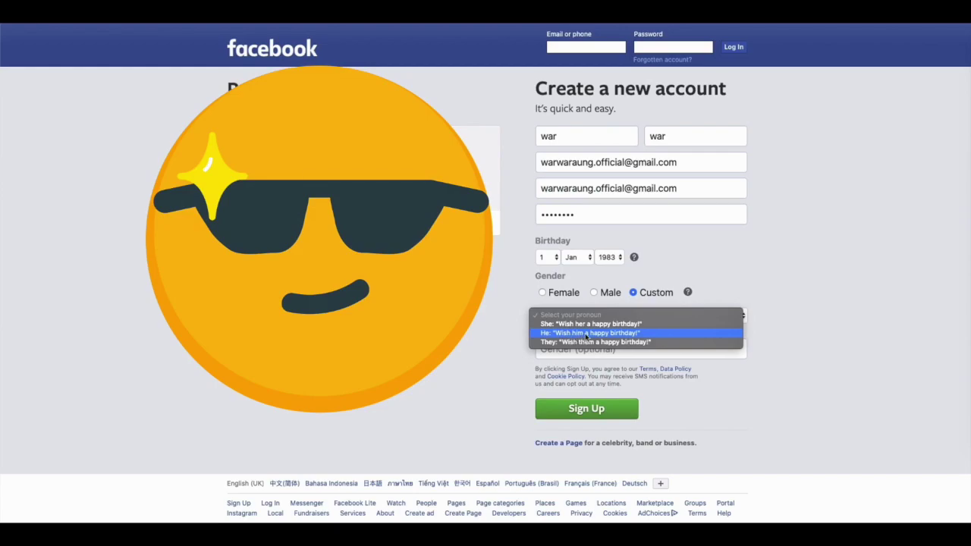
left_click(818, 293)
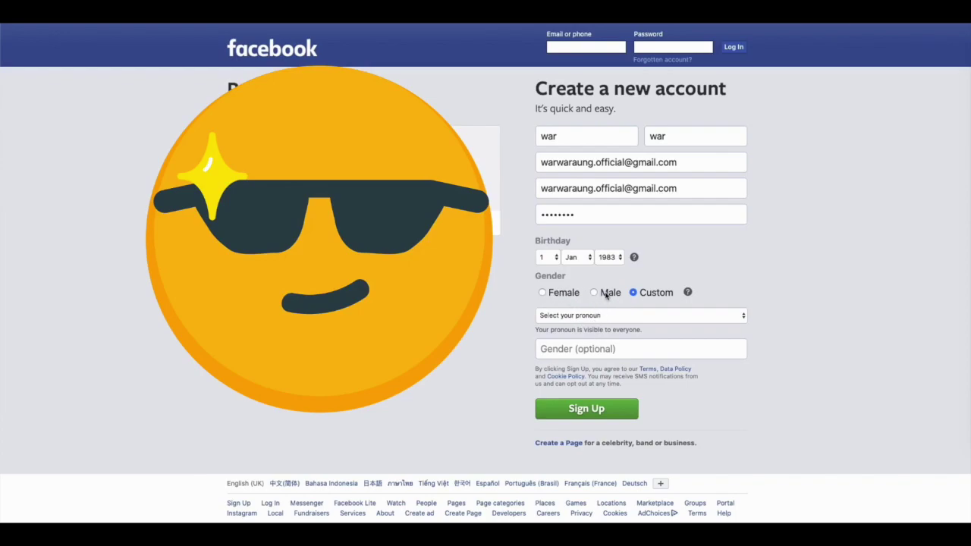
scroll(662, 294, "down", 2)
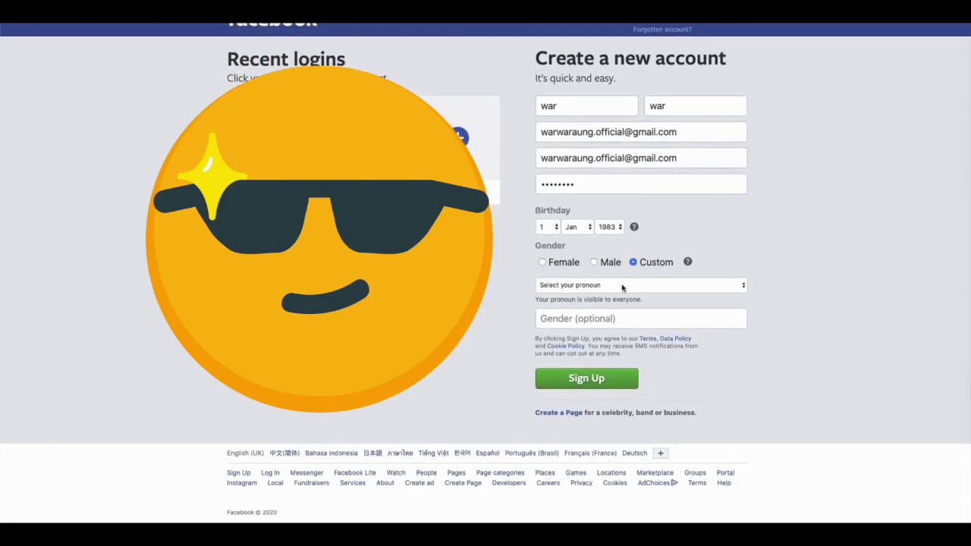
left_click(624, 285)
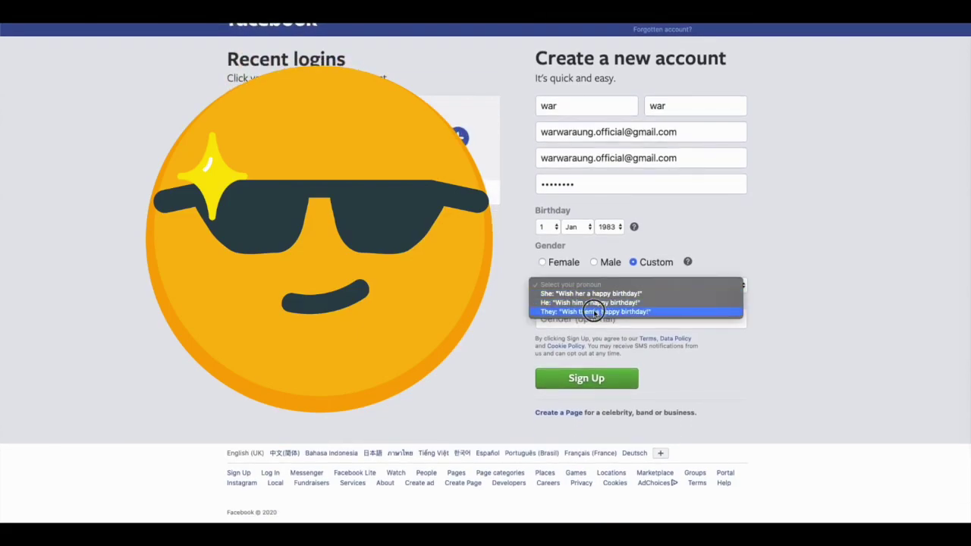
left_click(593, 311)
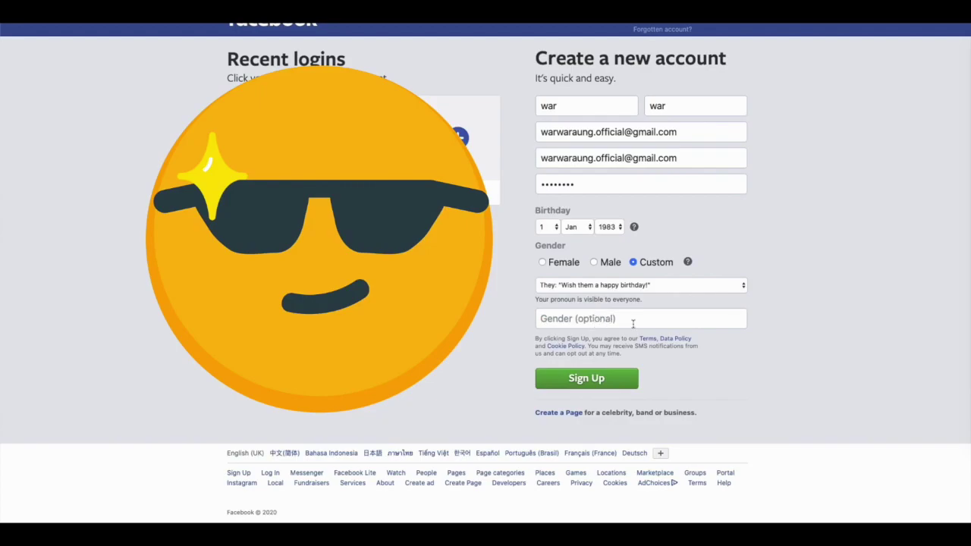
scroll(768, 340, "down", 1)
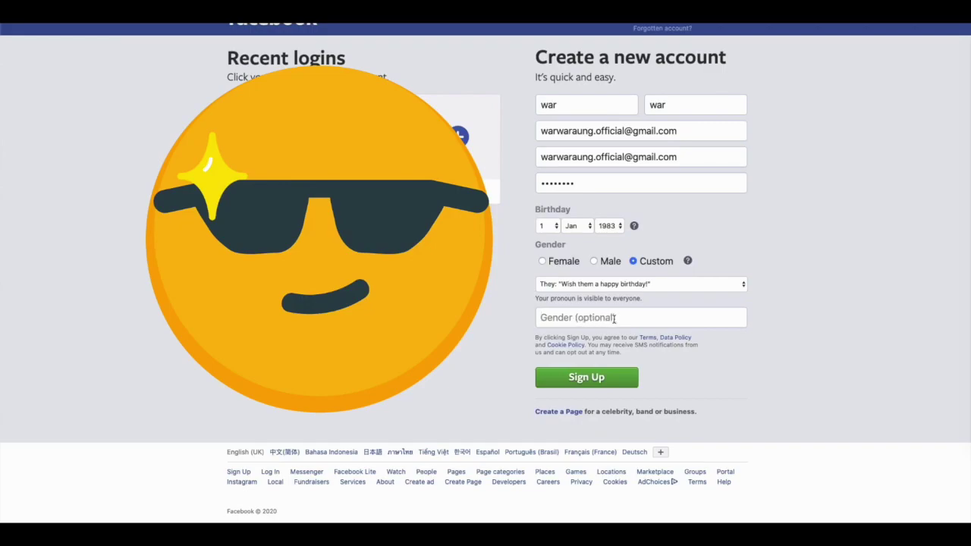
Submit the sign-up, then enter the confirmation code from the email and continue.
left_click(604, 386)
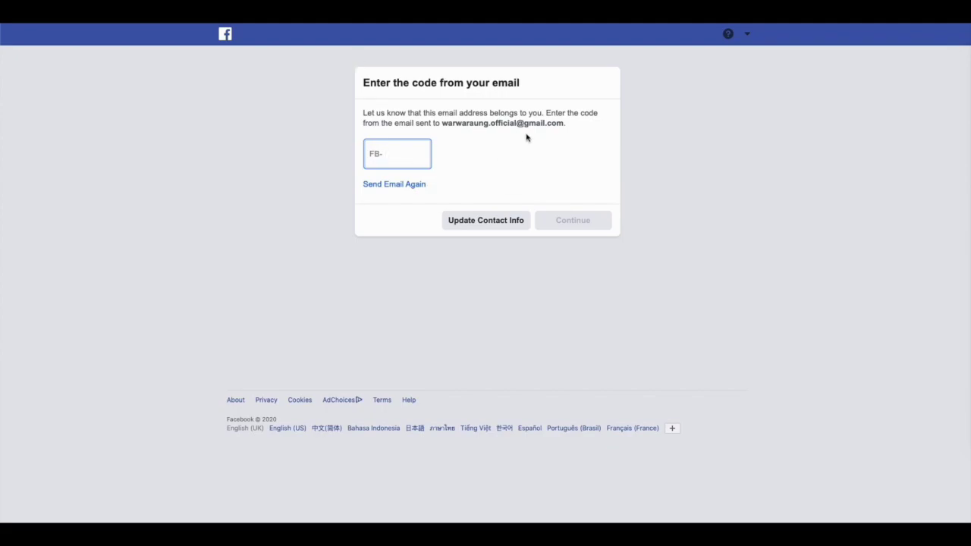
left_click_drag(443, 123, 559, 128)
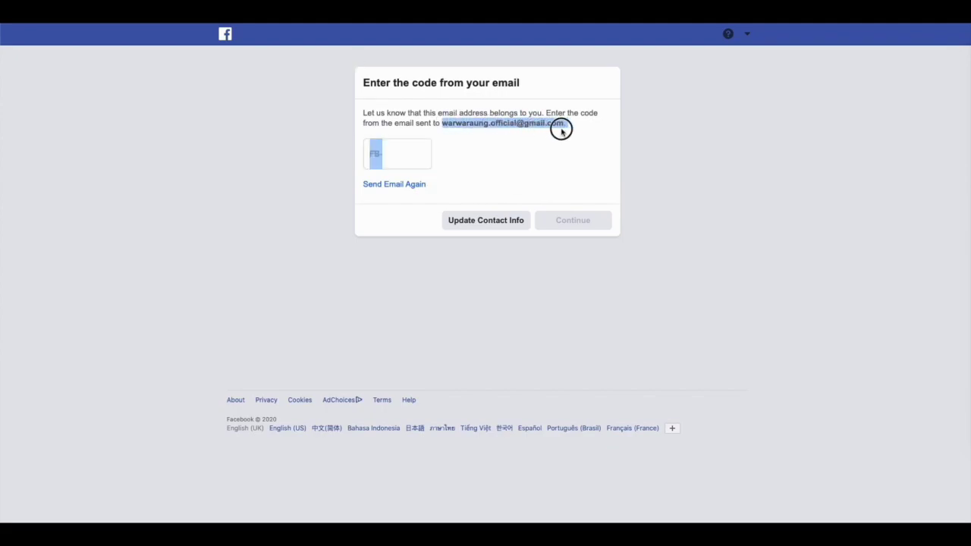
left_click(484, 140)
left_click(403, 158)
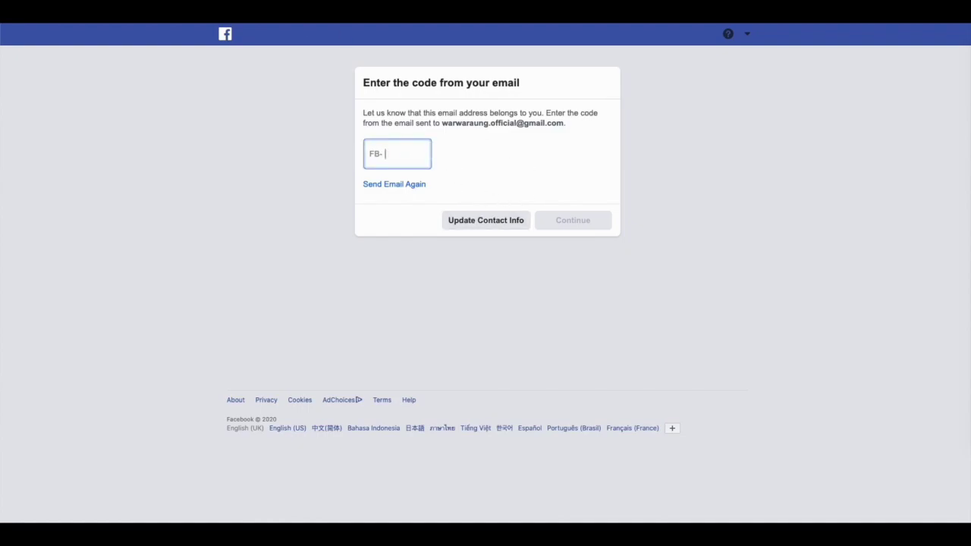
key("ctrl+Tab")
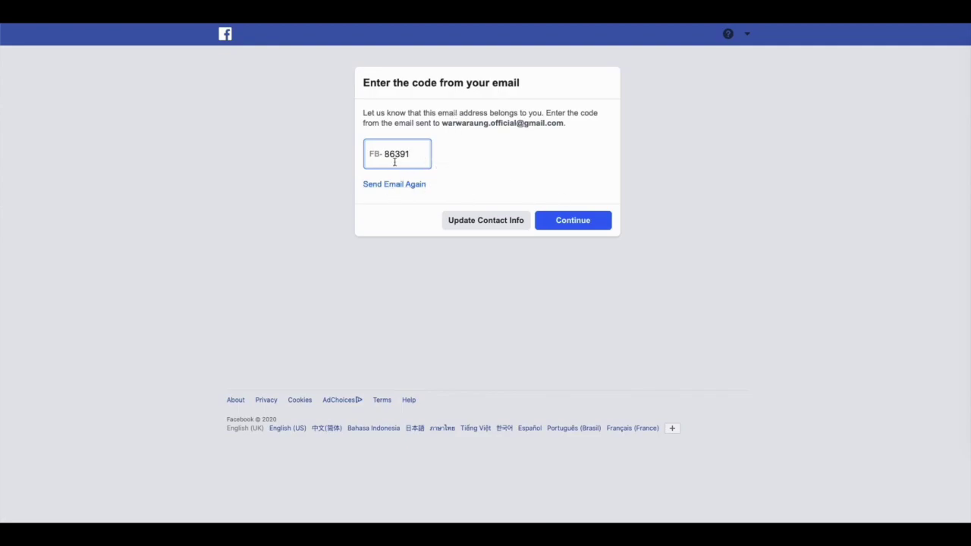
left_click(573, 223)
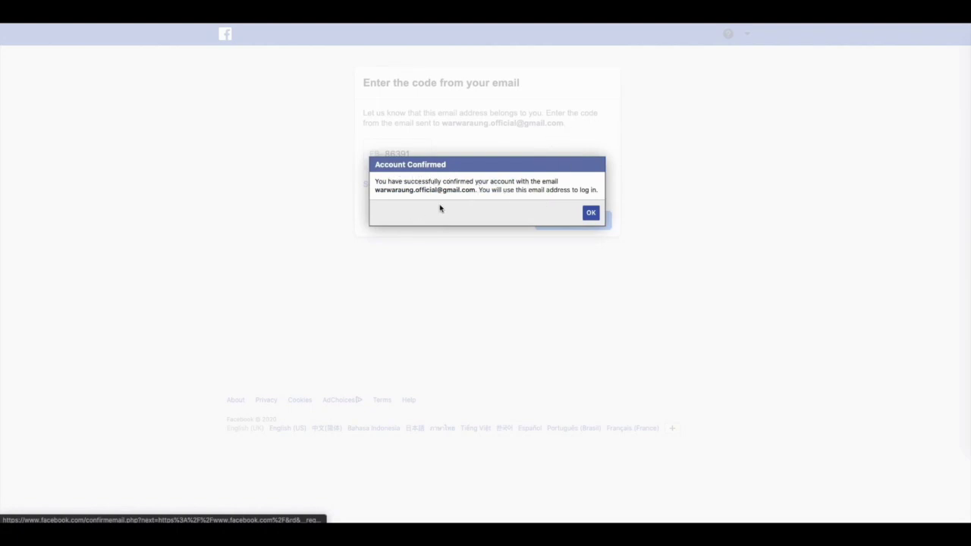
Dismiss Account Confirmed, capture a screenshot region, and upload it as the profile picture.
left_click(595, 217)
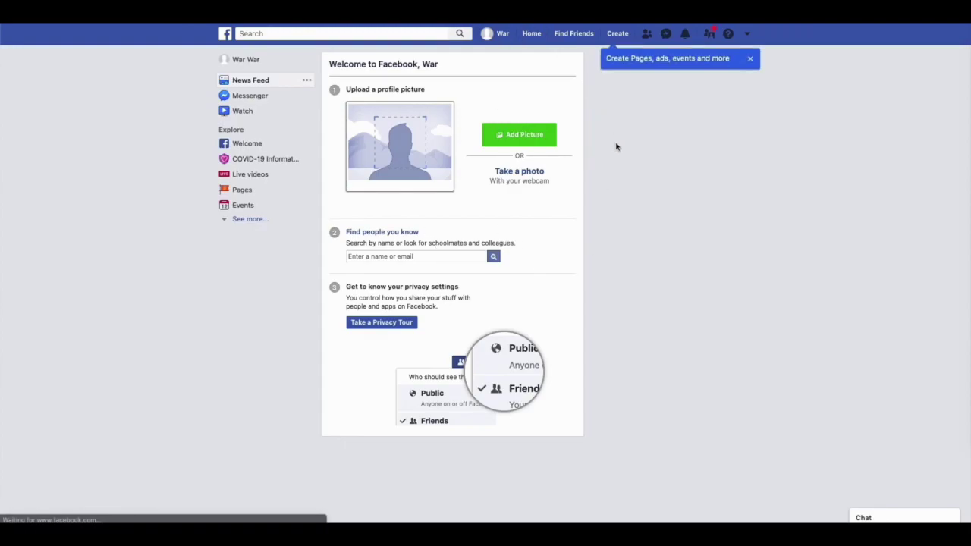
key("super+shift+4")
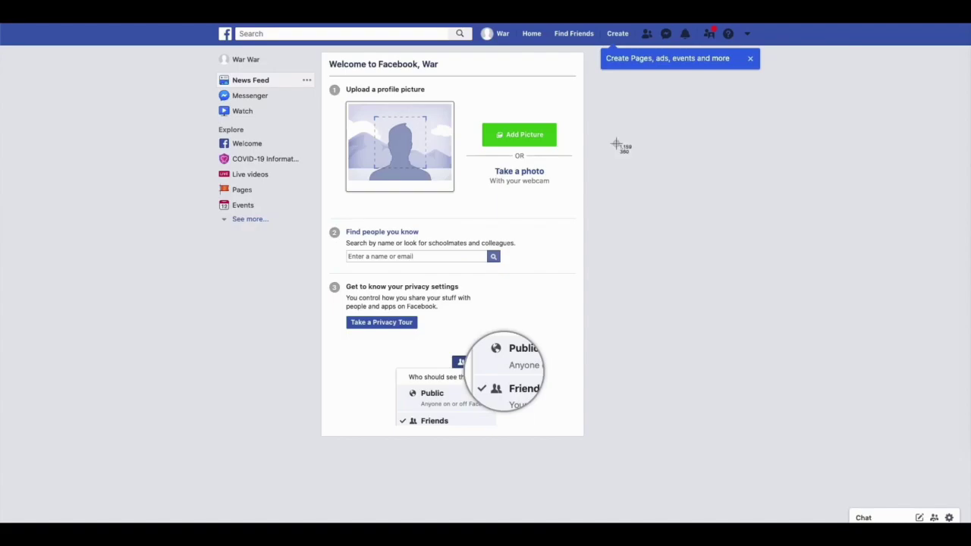
left_click_drag(589, 32, 881, 352)
left_click(522, 137)
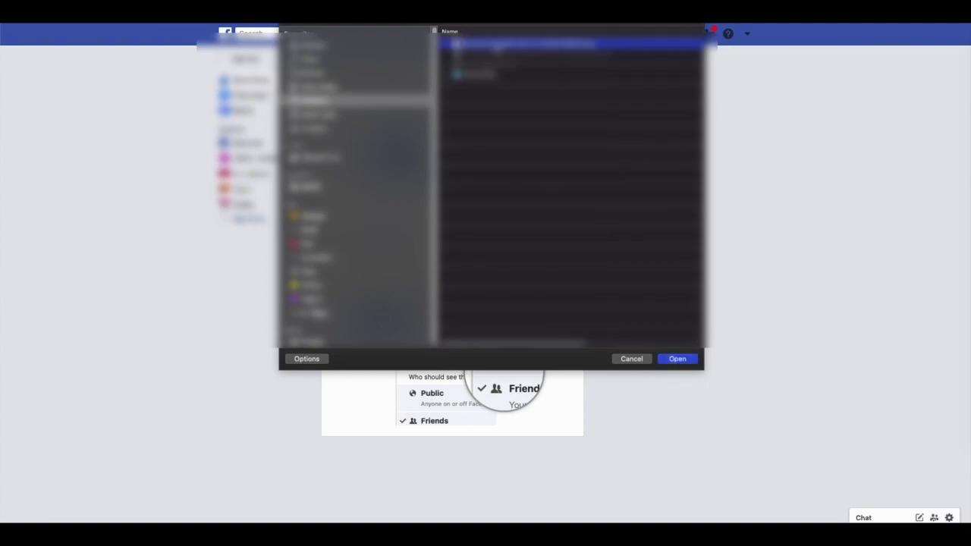
key("Return")
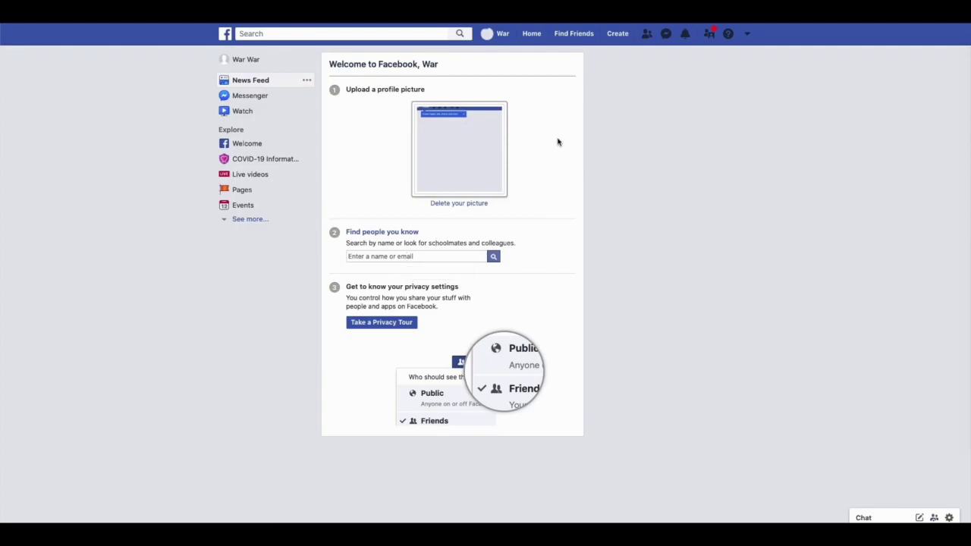
Go to the new account's profile page and scroll through its timeline.
left_click(420, 260)
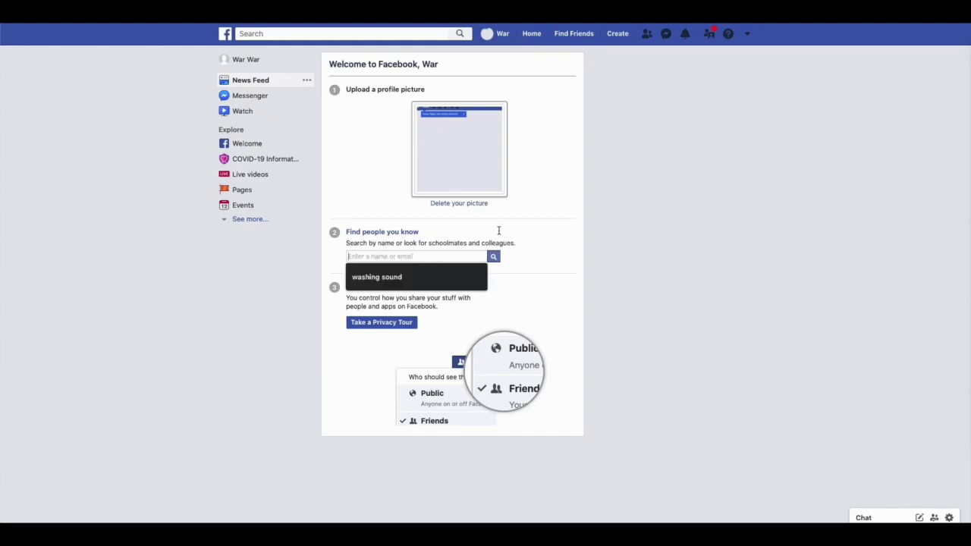
left_click(622, 255)
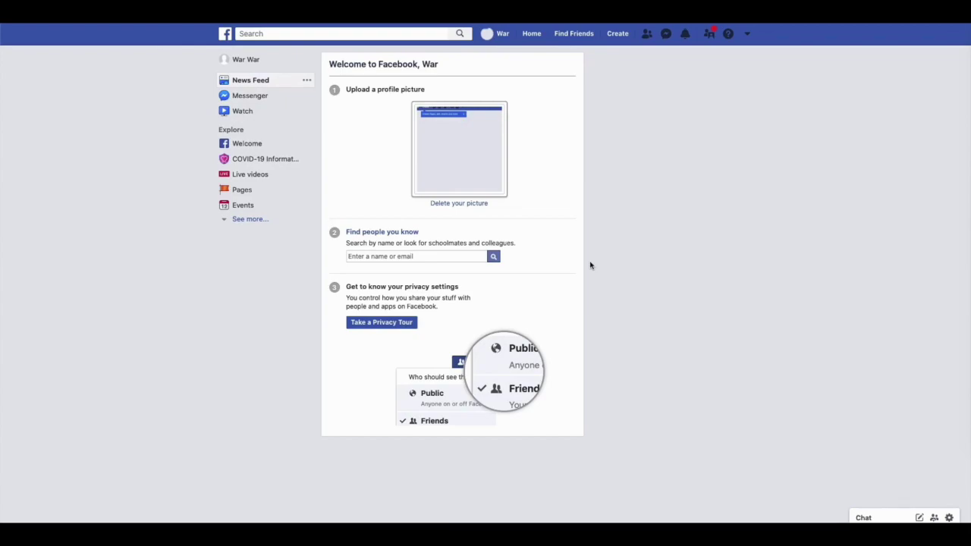
left_click(503, 35)
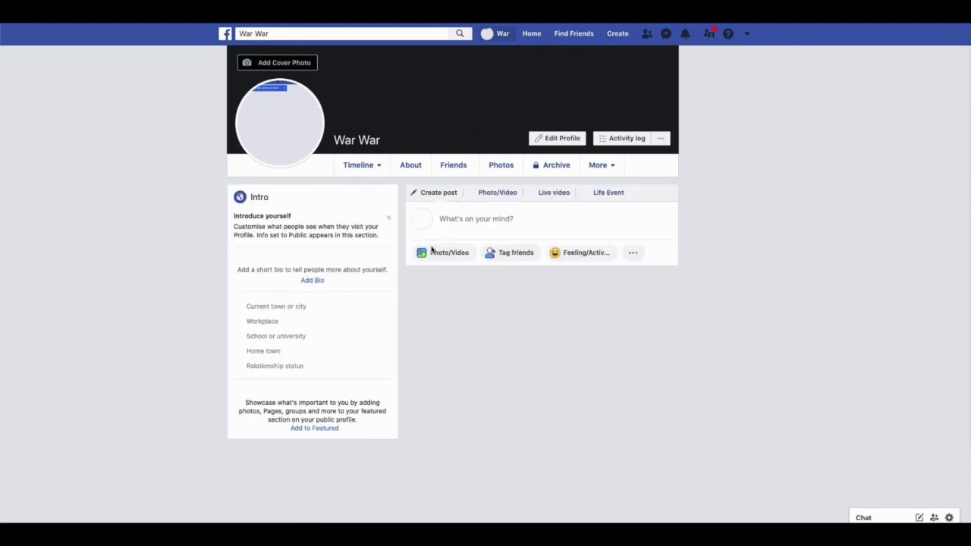
scroll(722, 380, "down", 3)
scroll(722, 380, "up", 3)
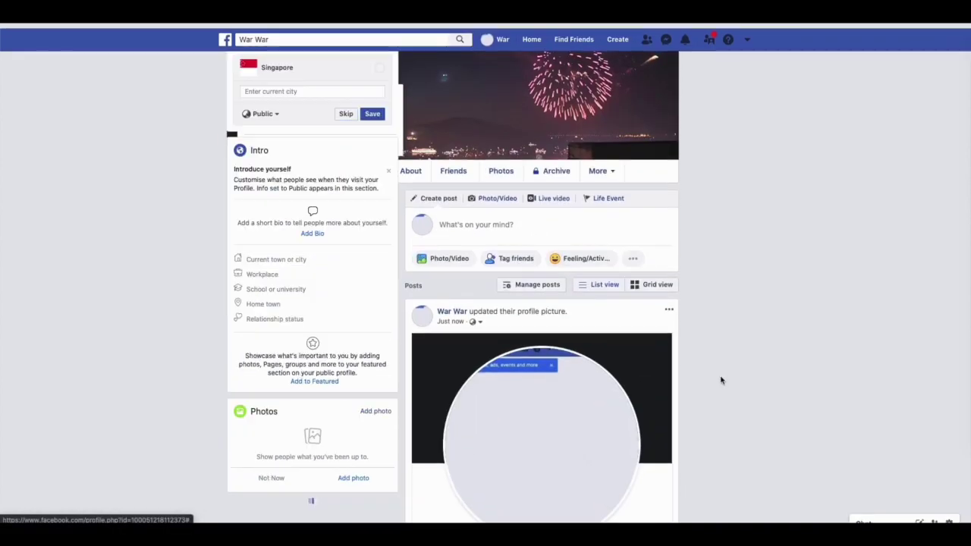
scroll(721, 380, "down", 3)
scroll(721, 380, "down", 1)
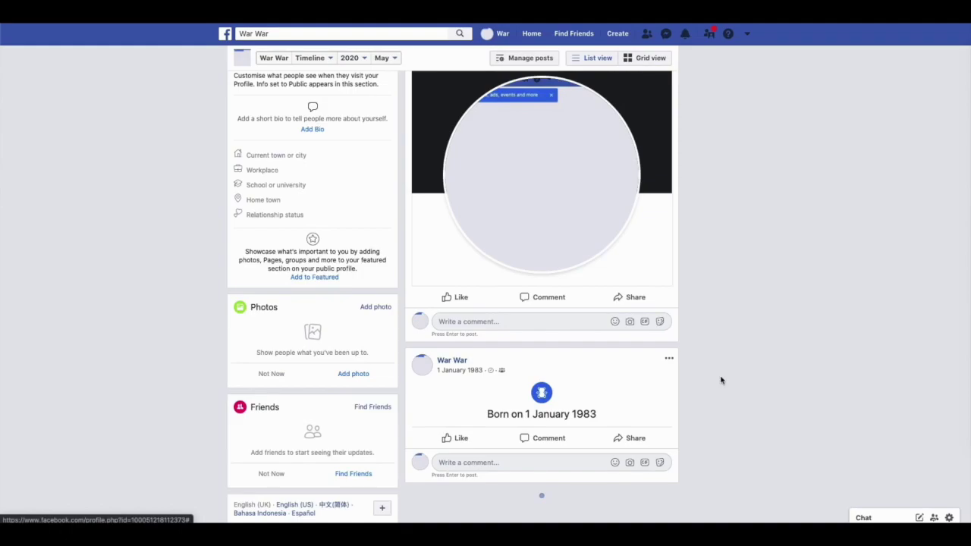
scroll(721, 380, "up", 4)
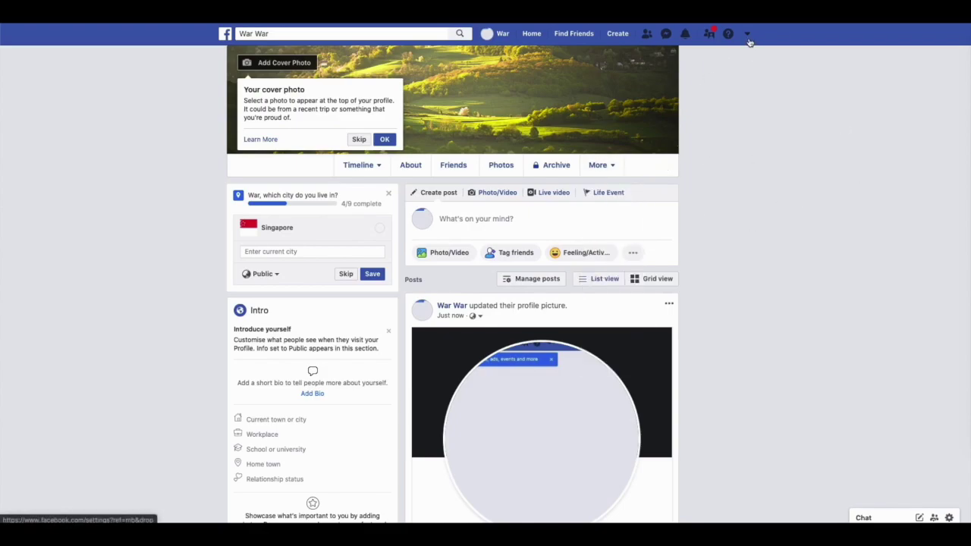
Choose Page from the top-bar Create menu to start a new Facebook Page.
left_click(617, 36)
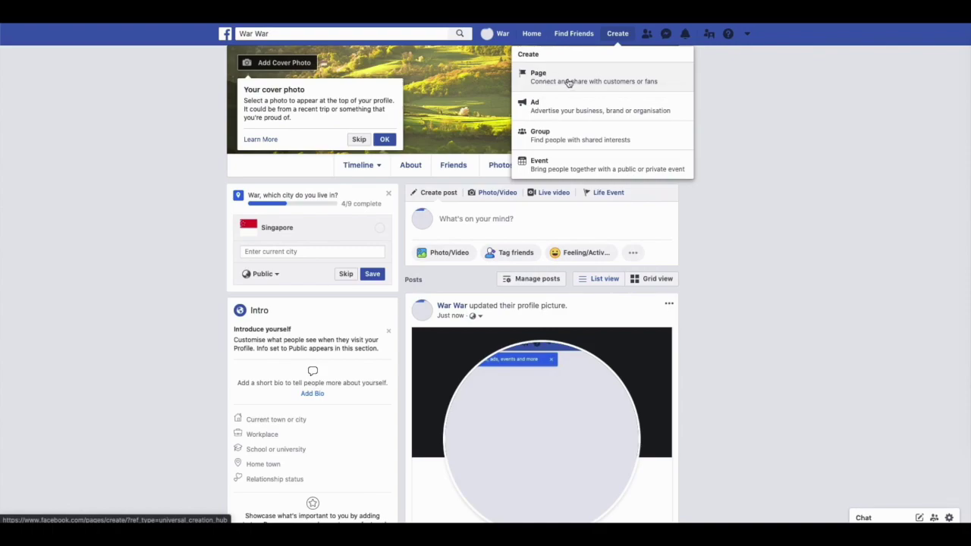
left_click(567, 80)
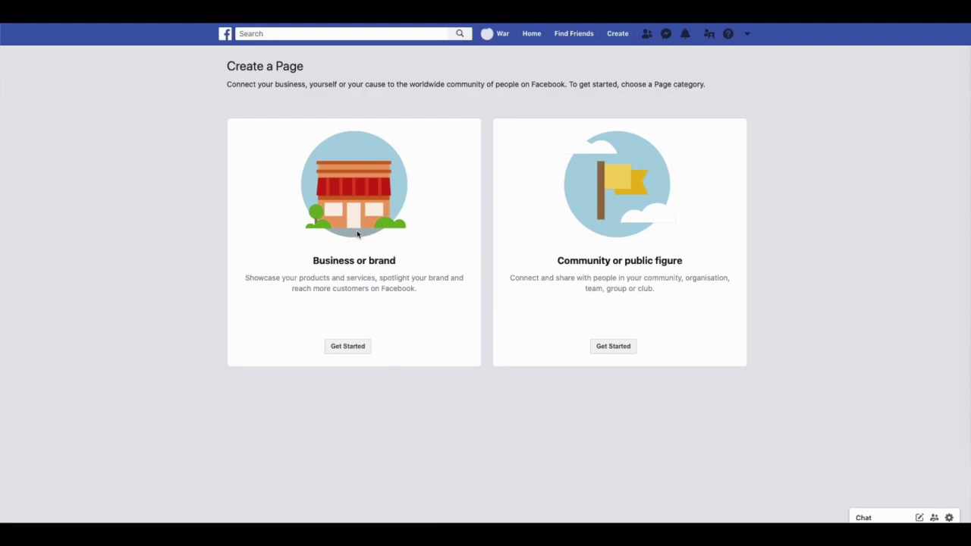
Choose Business or brand and enter 'Warwartesting' as the Page name.
left_click(351, 349)
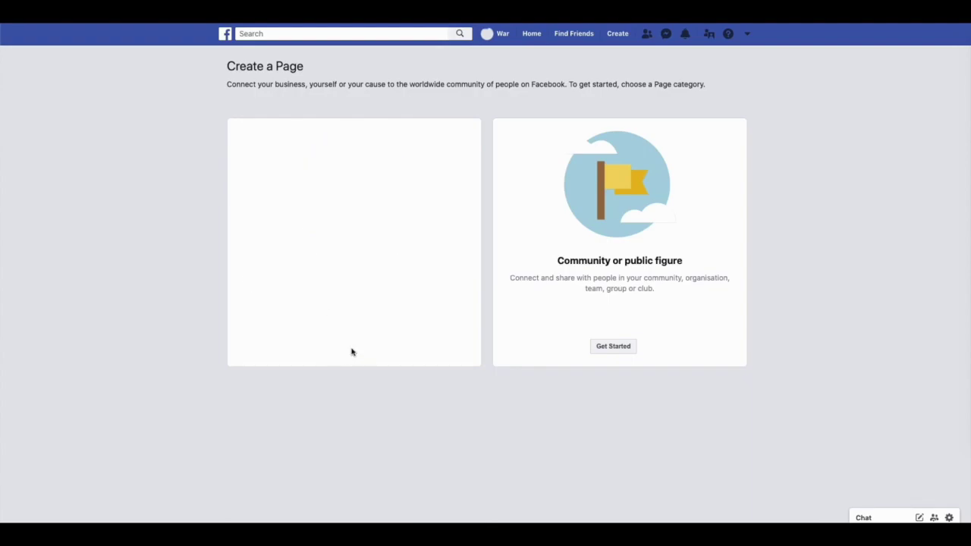
left_click(329, 191)
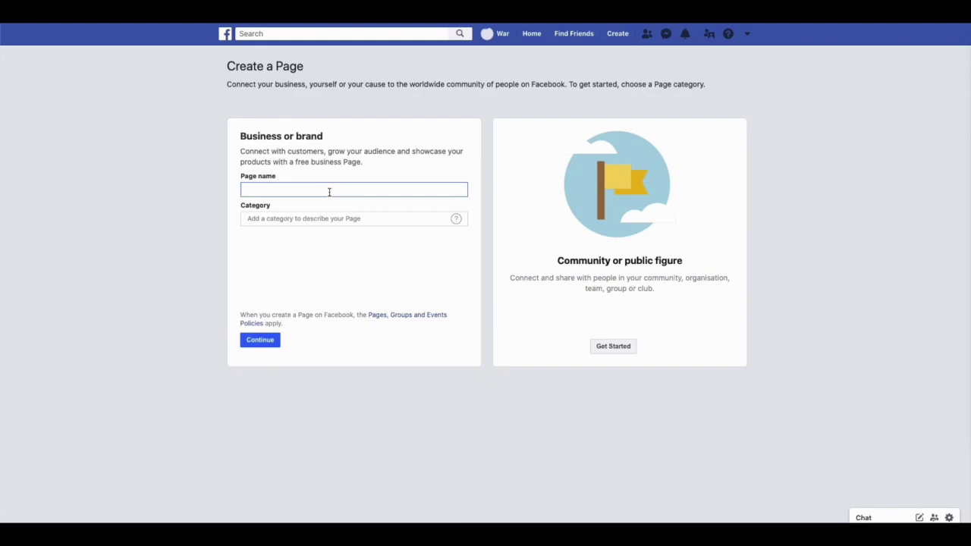
type("warwartesting")
left_click(330, 218)
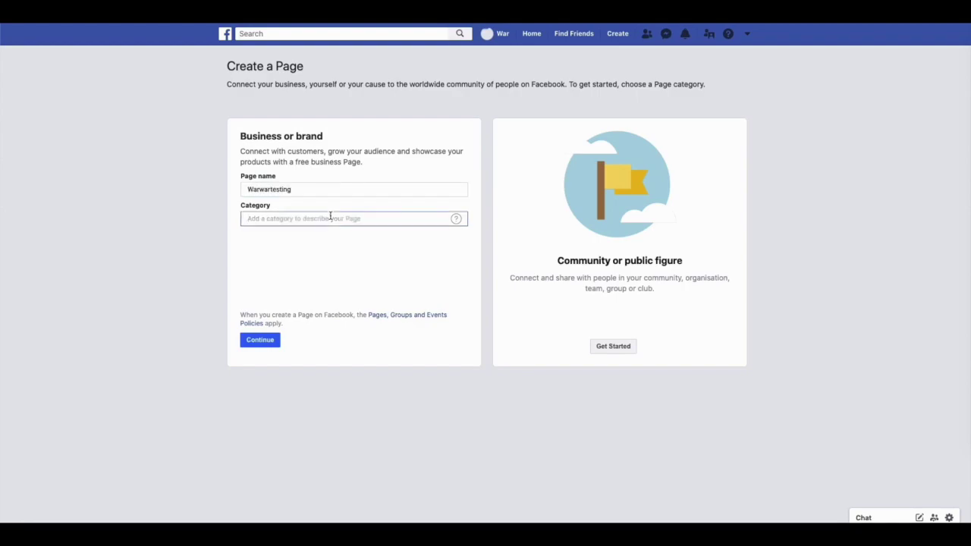
left_click(330, 188)
double_click(329, 189)
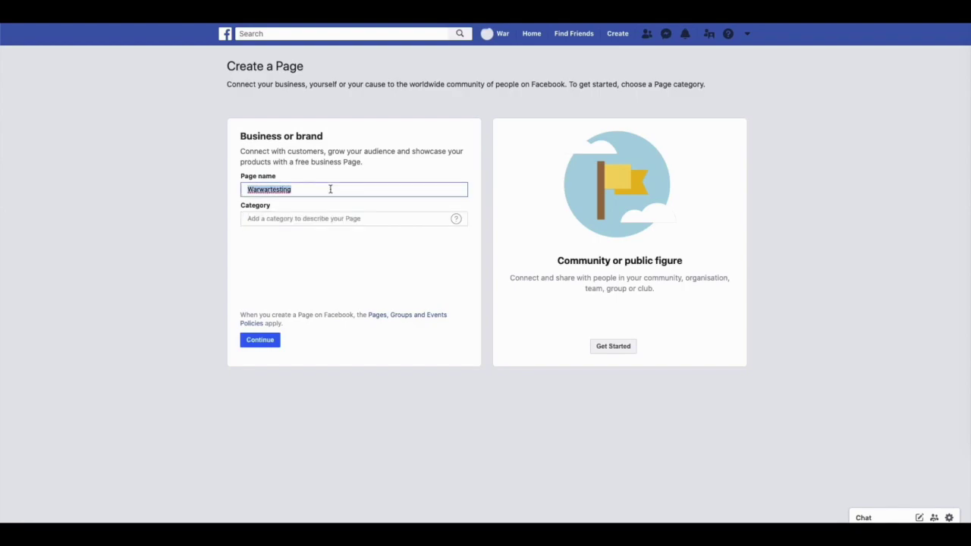
double_click(330, 188)
left_click(320, 192)
Search categories for 'online' and set the category to Shopping & retail.
left_click(296, 217)
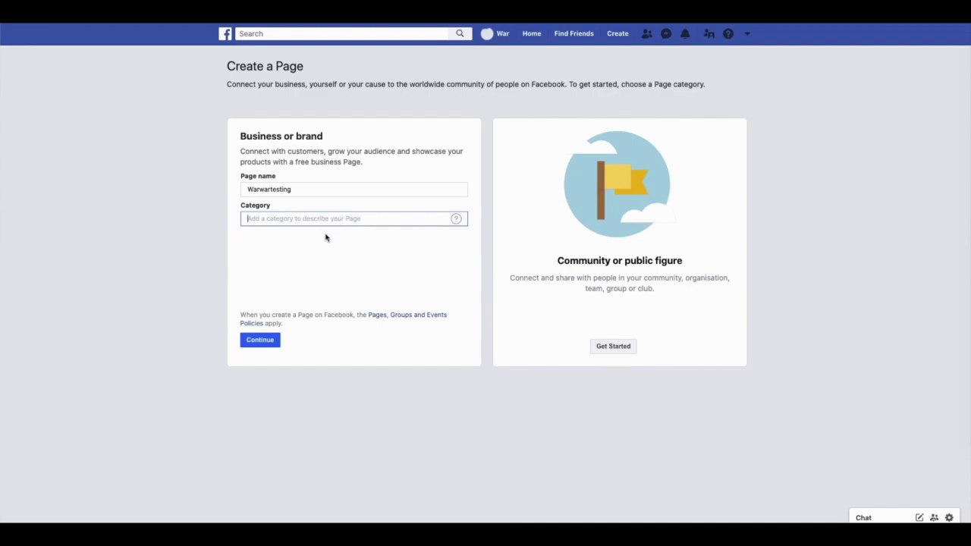
left_click(334, 190)
left_click(323, 220)
type("online")
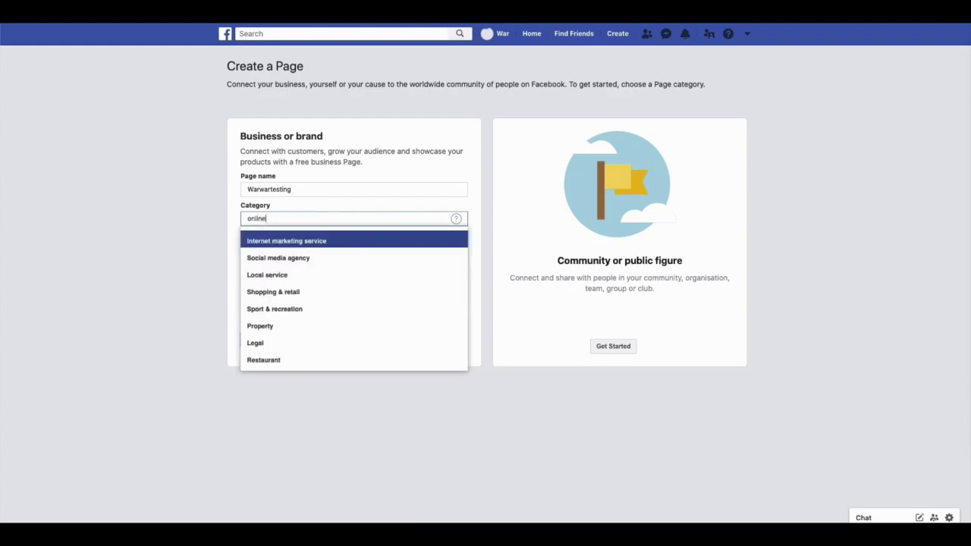
type(" shop")
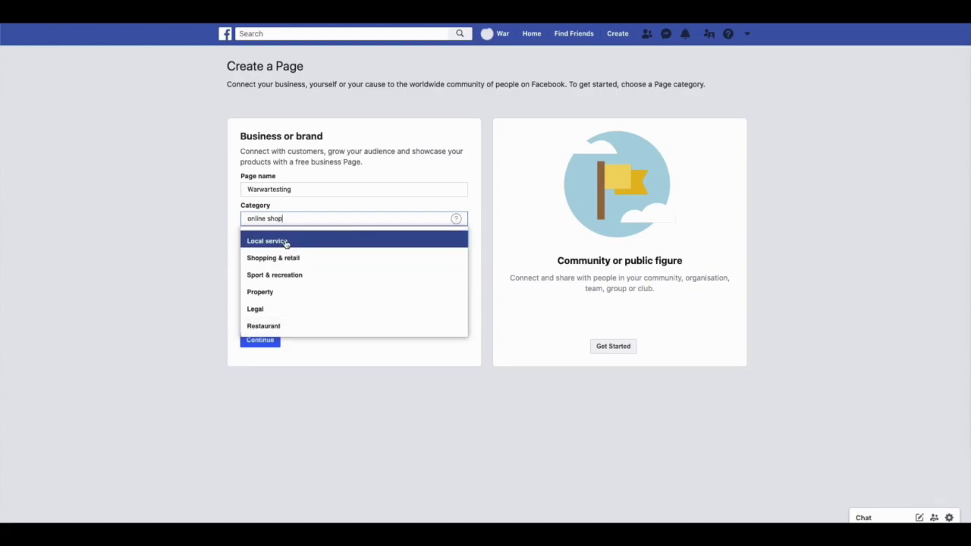
key("BackSpace")
key("BackSpace")
key("BackSpace")
key("BackSpace")
key("BackSpace")
key("BackSpace")
key("BackSpace")
key("BackSpace")
key("BackSpace")
key("BackSpace")
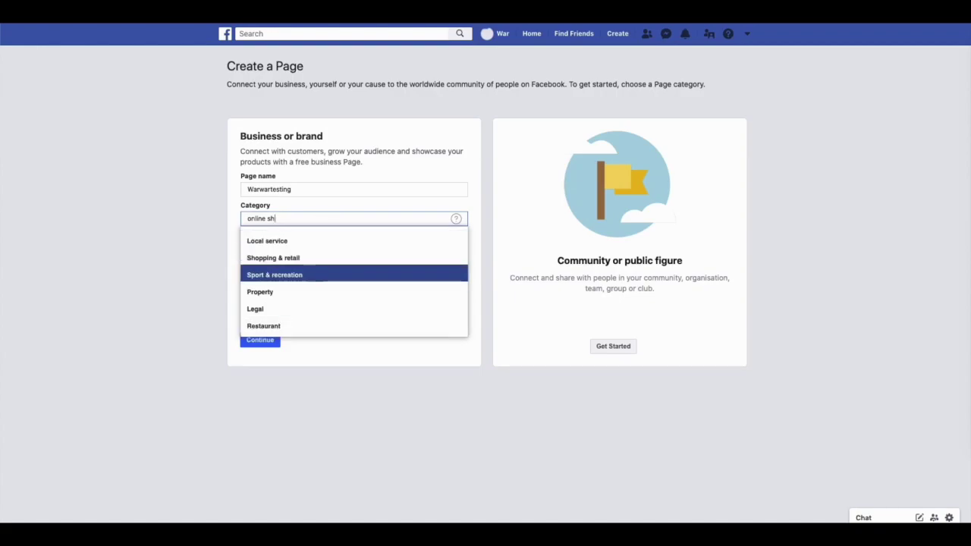
key("BackSpace")
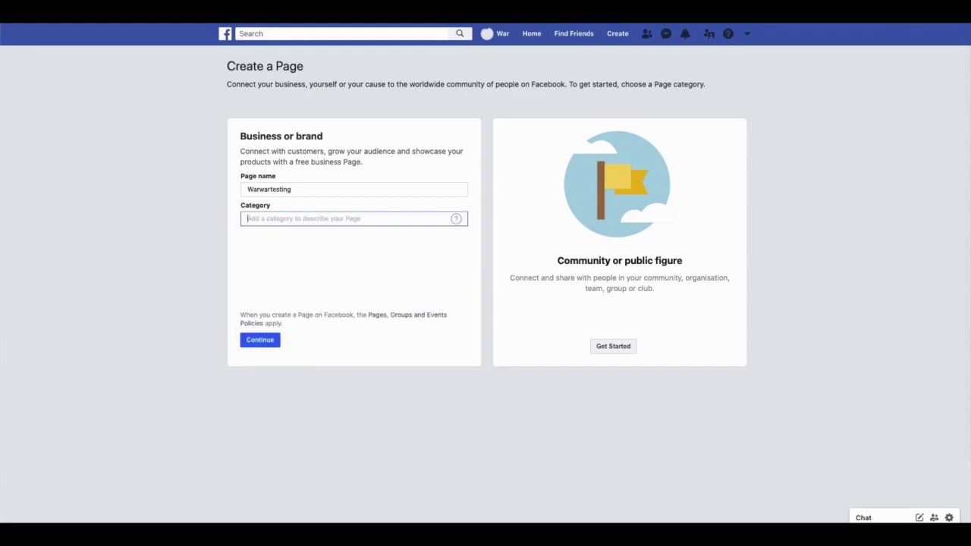
type("online")
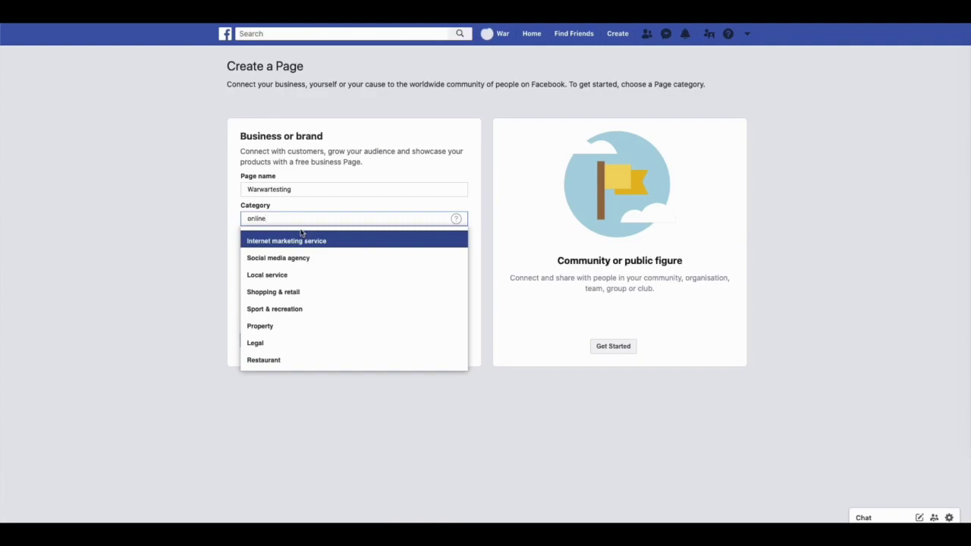
left_click(285, 294)
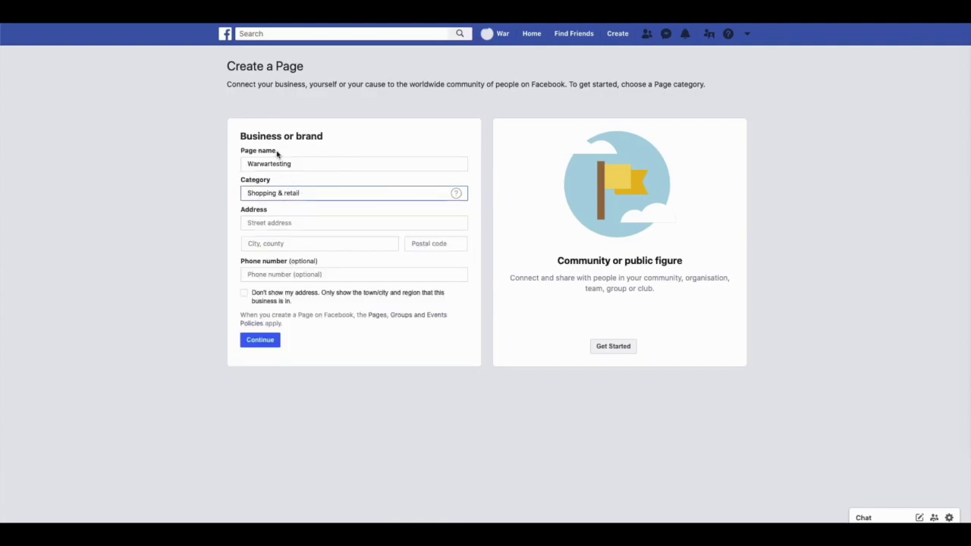
Enter the business's street address, correcting the house number.
left_click(299, 219)
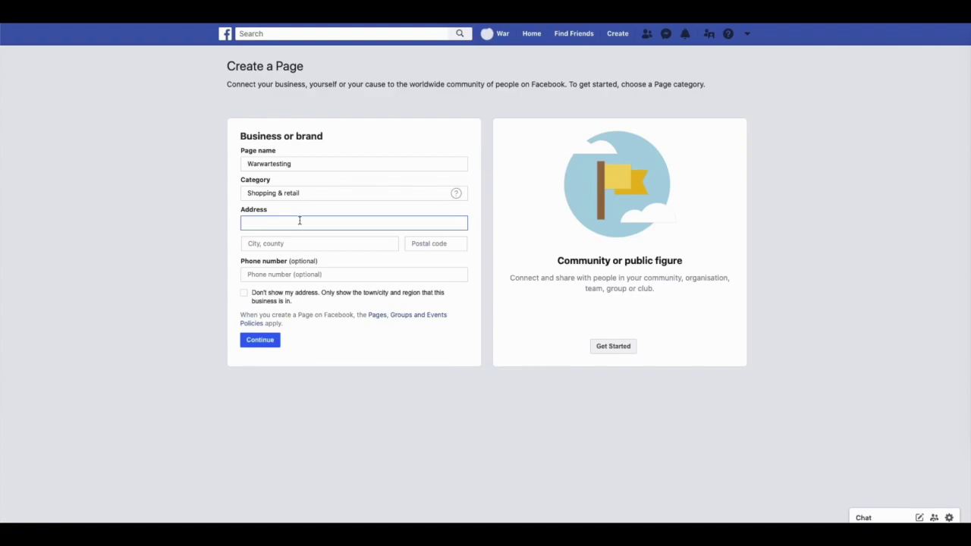
type("B")
type("st")
left_click_drag(255, 222, 248, 223)
key("End")
Set the city to Latha, Yangon, Burma by picking Dagon and replacing it with Latha.
left_click(297, 242)
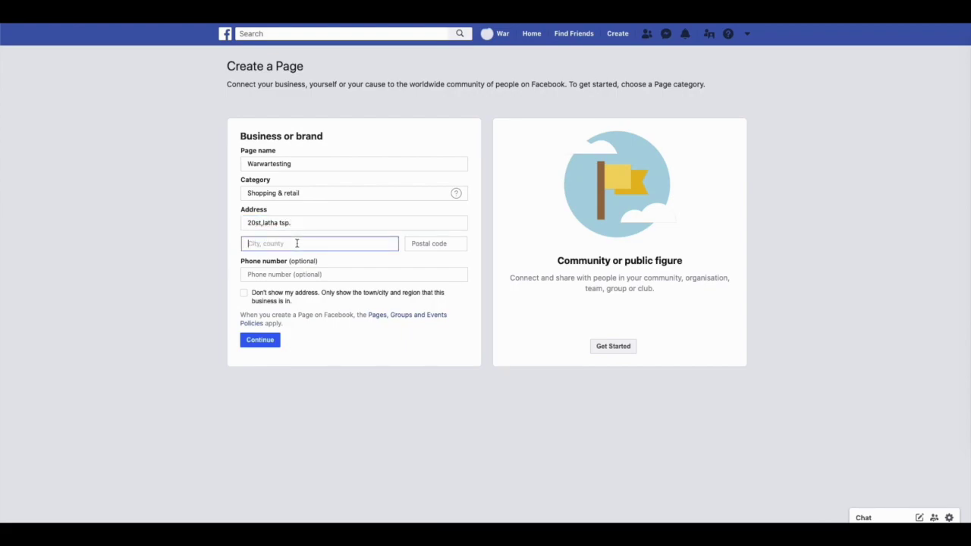
type("Yangon")
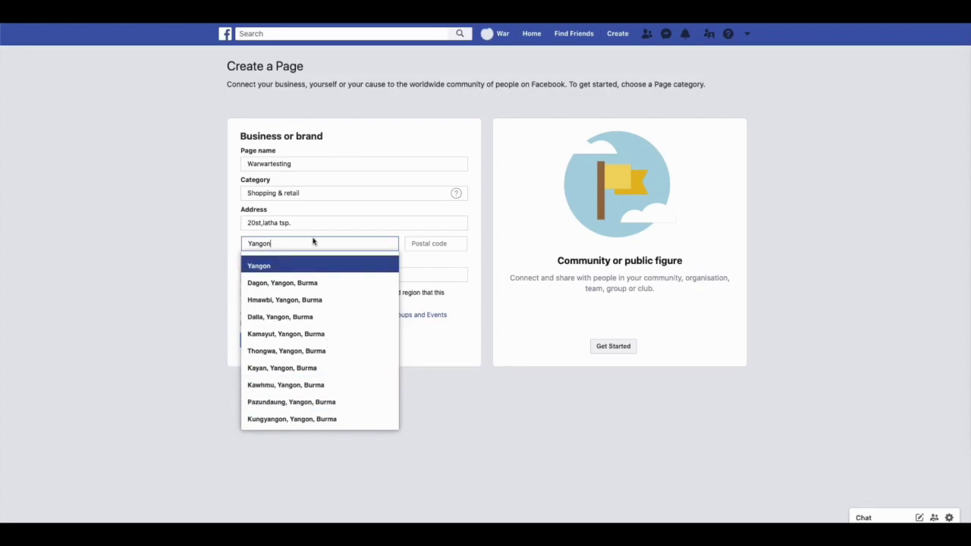
left_click(301, 283)
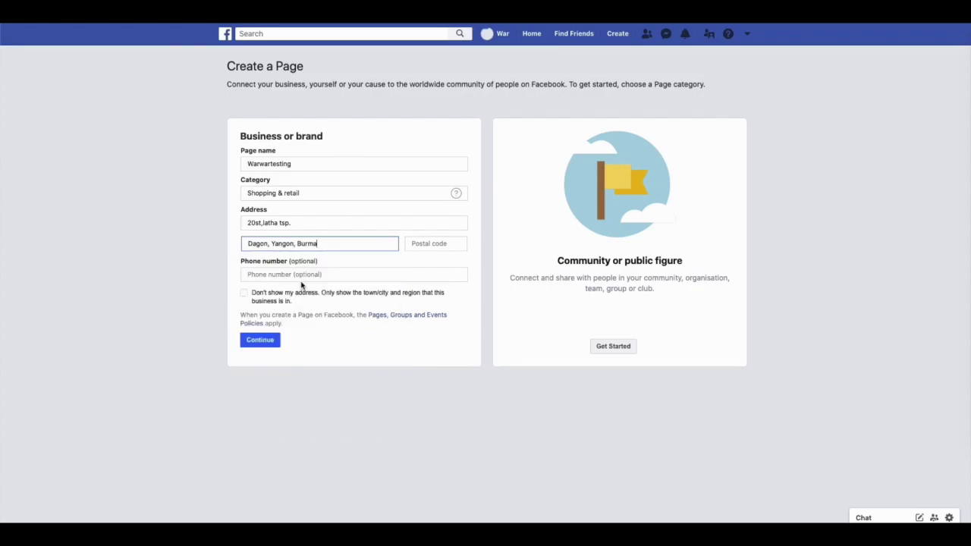
triple_click(273, 244)
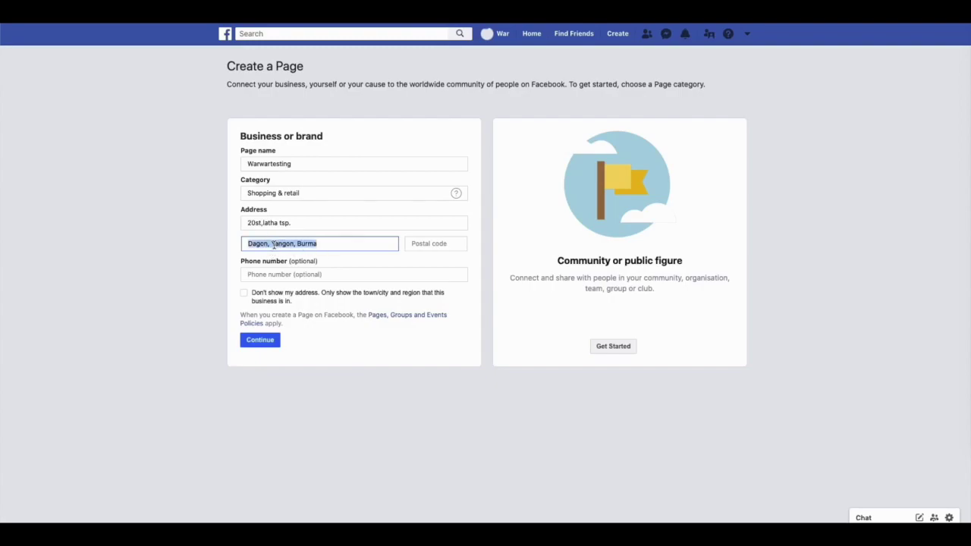
left_click(267, 244)
key("shift+Home")
type("Latha")
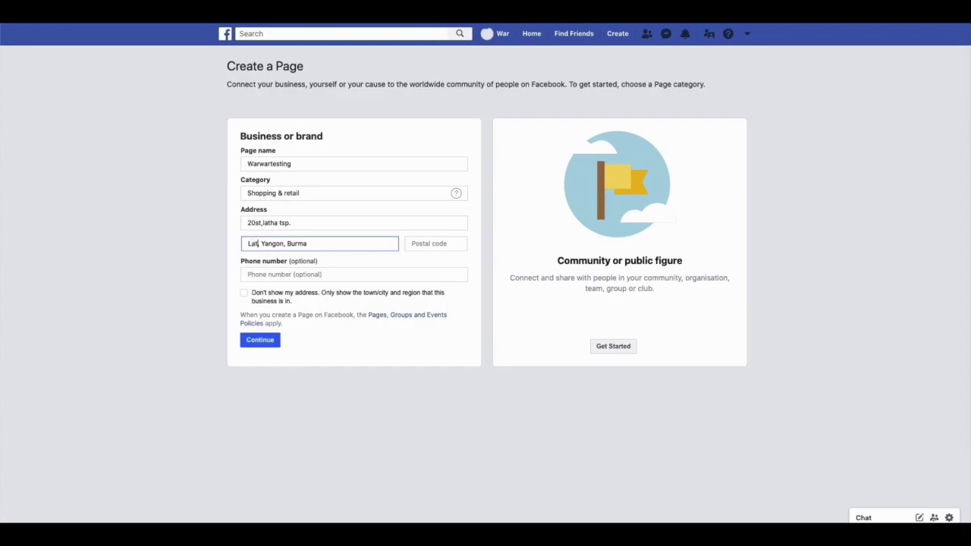
left_click(437, 244)
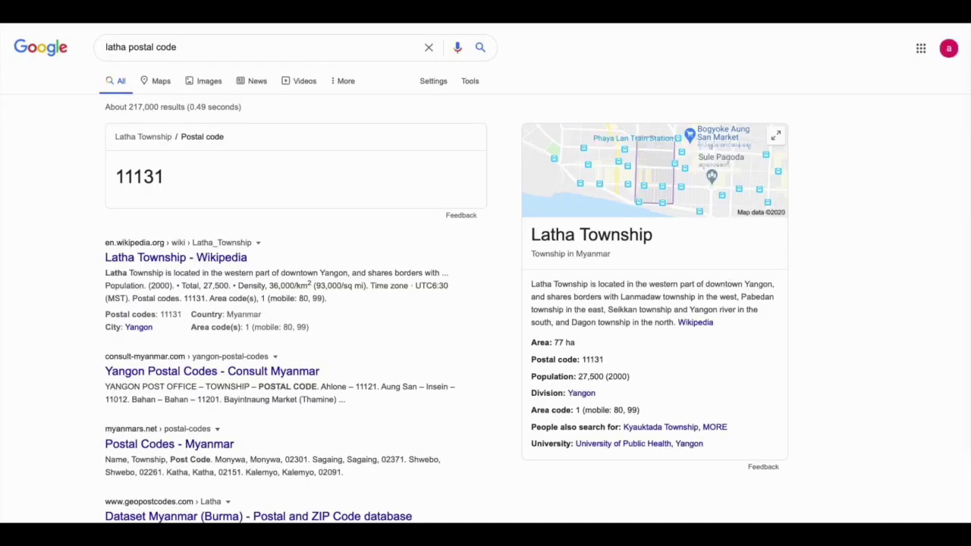
Select the postal code 11131 in Google's answer for 'latha postal code'.
double_click(143, 176)
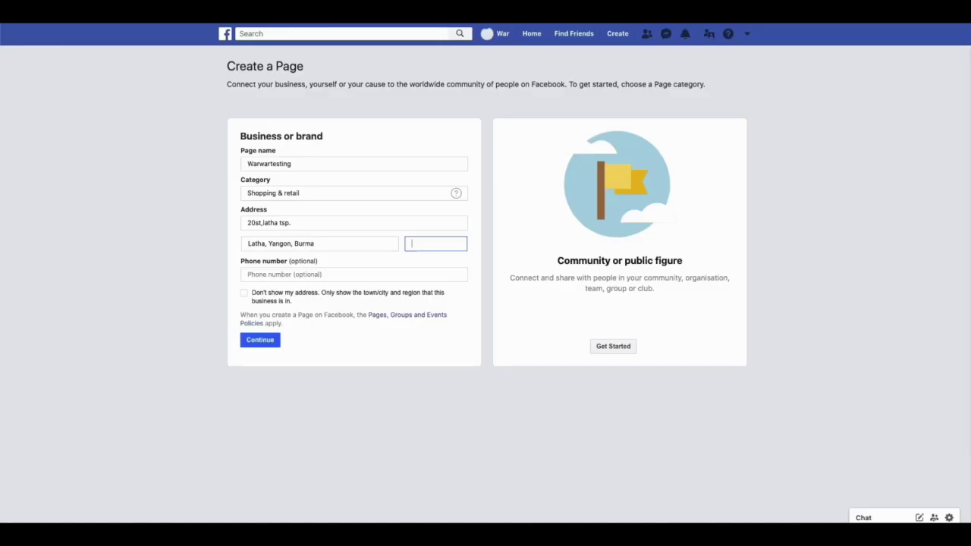
Paste postal code 11131, tick Don't show my address, and submit the details.
type("11131")
triple_click(332, 242)
left_click(427, 242)
left_click(371, 273)
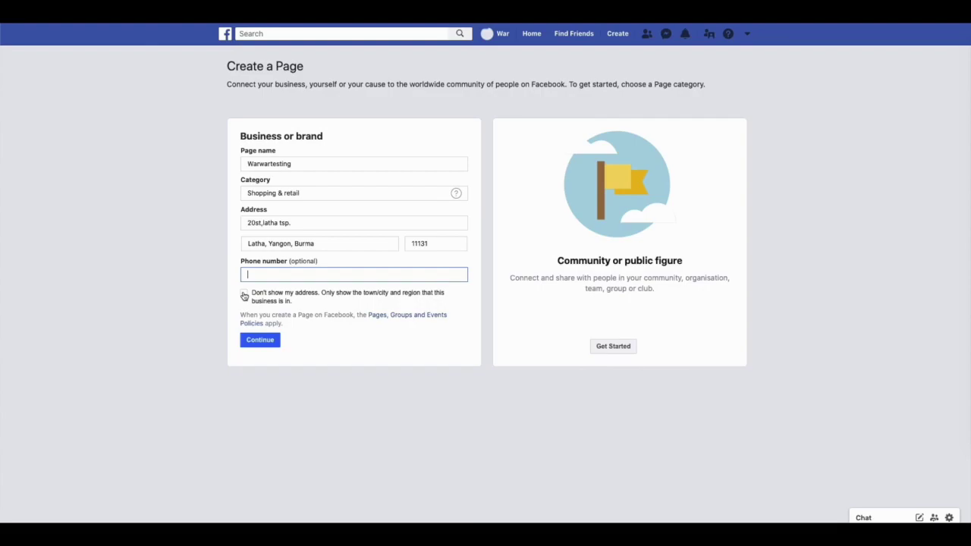
left_click(244, 295)
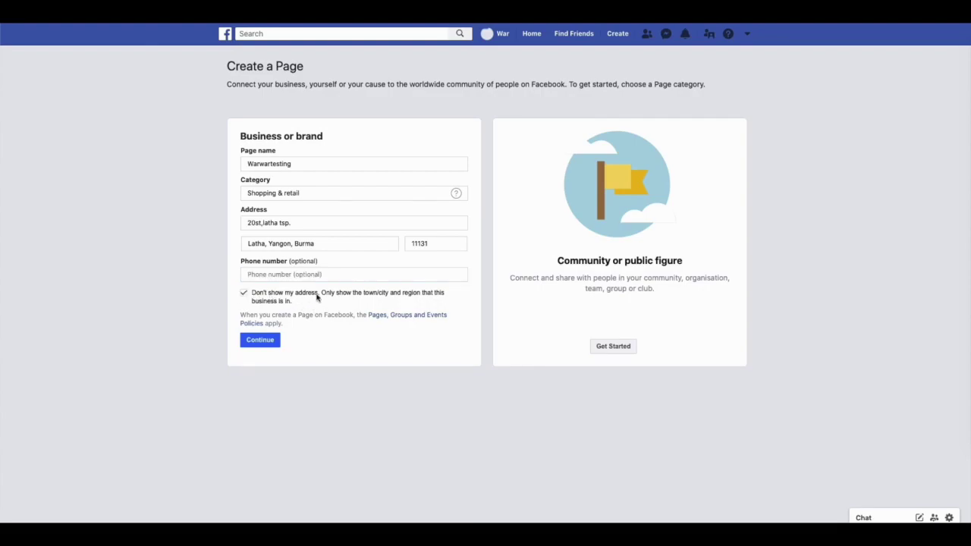
left_click(279, 343)
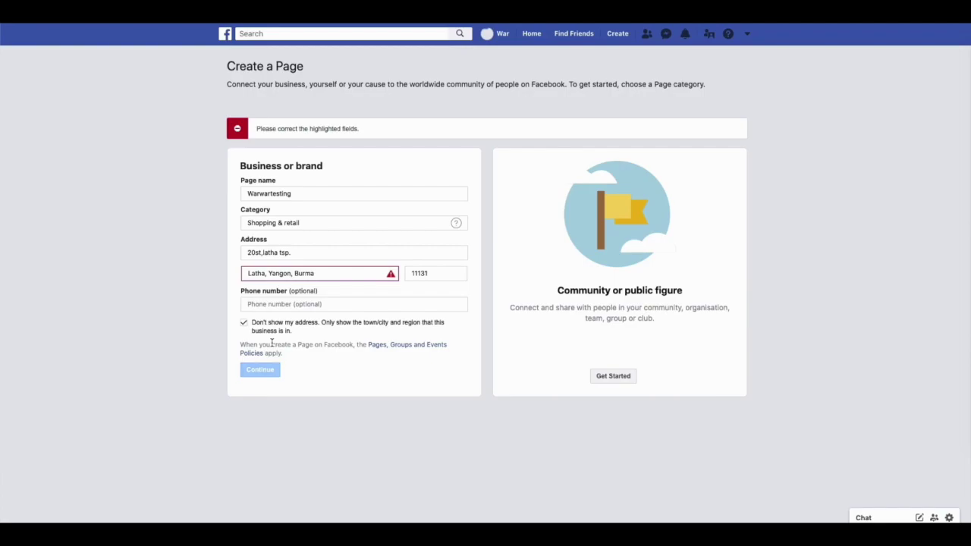
Correct the rejected city to Yangon, Burma from the suggestions and resubmit.
triple_click(334, 273)
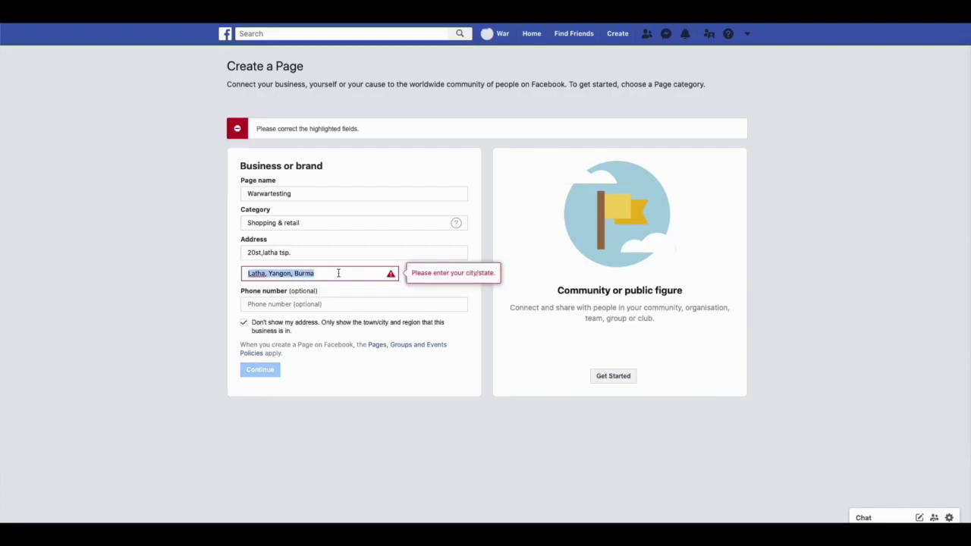
key("Right")
key("ctrl+a")
type("yangon")
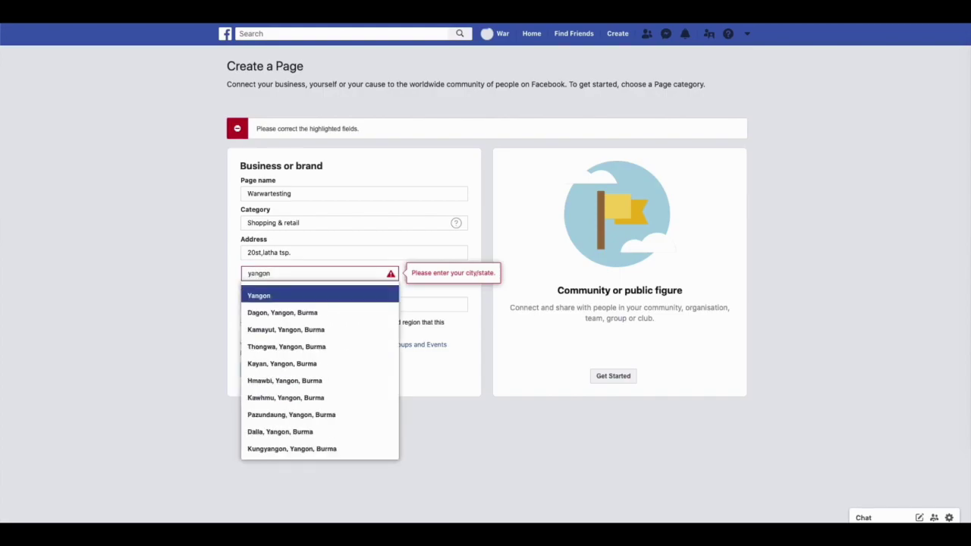
type(",myanmar")
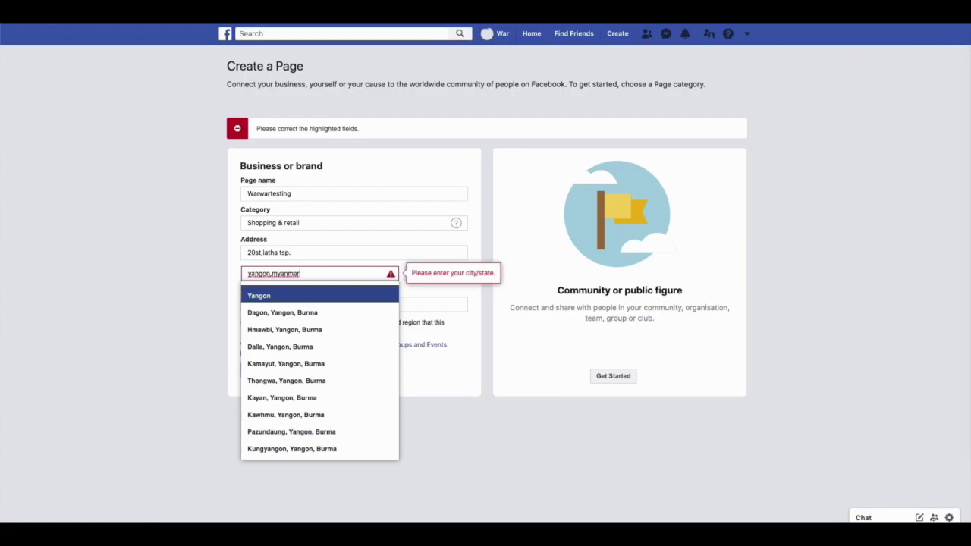
key("BackSpace")
key("BackSpace")
key("BackSpace")
key("BackSpace")
key("BackSpace")
key("BackSpace")
key("BackSpace")
type("burma")
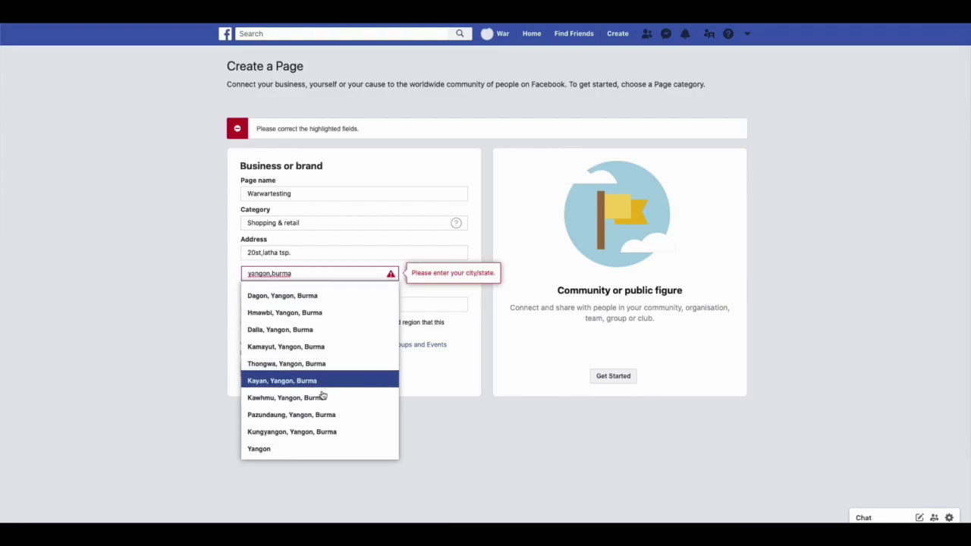
left_click(280, 448)
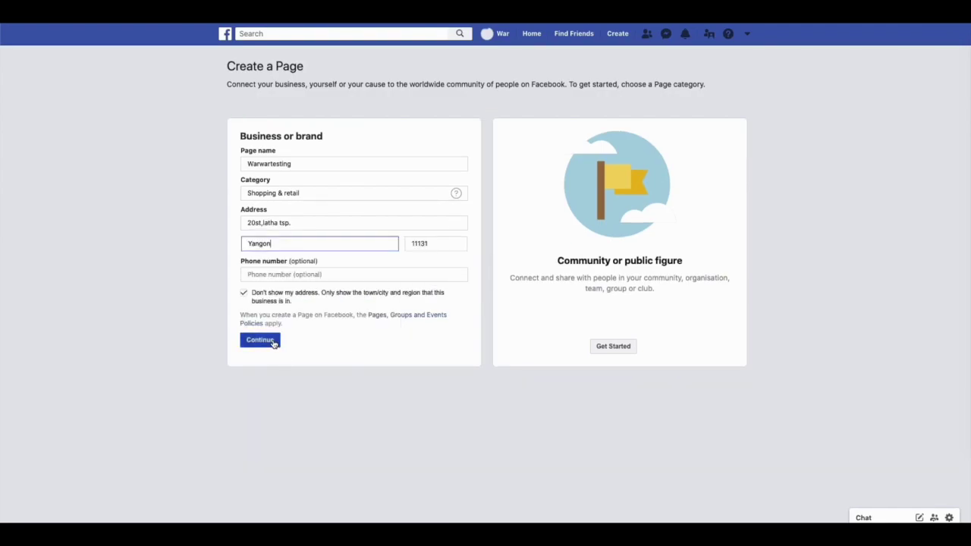
left_click(273, 341)
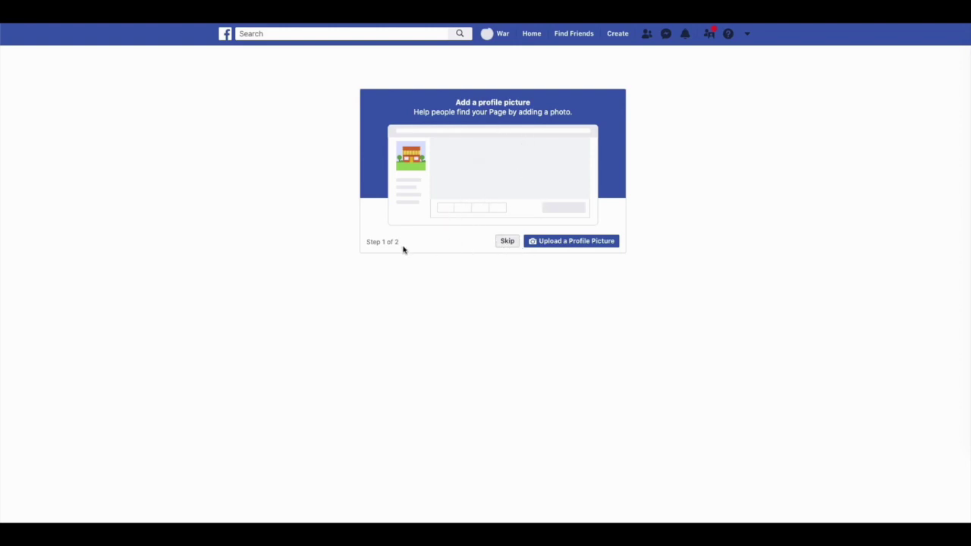
left_click(563, 247)
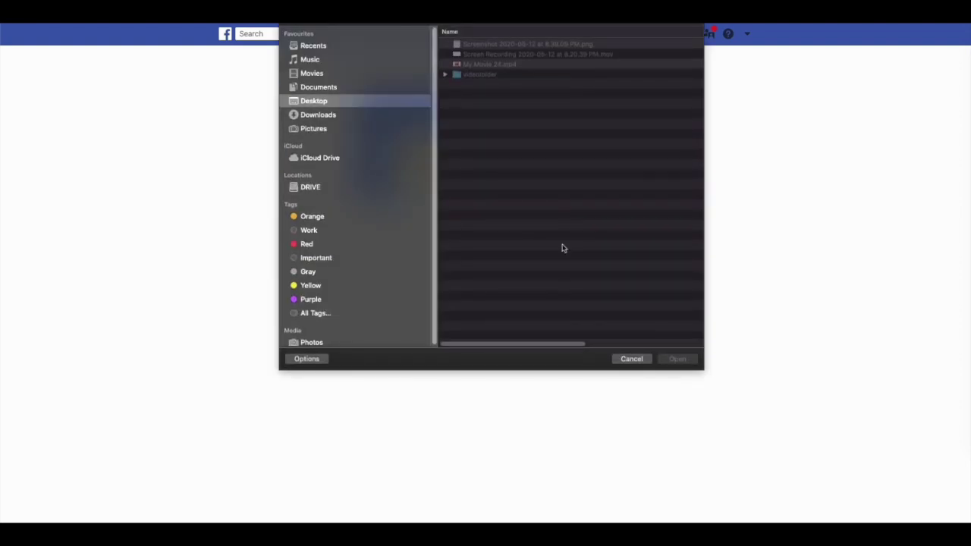
left_click(503, 49)
key("space")
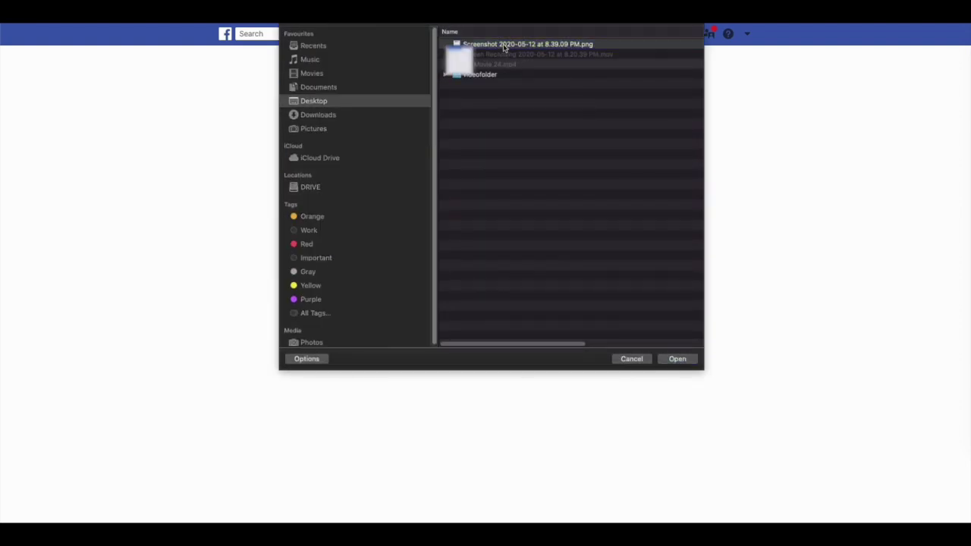
key("space")
double_click(503, 46)
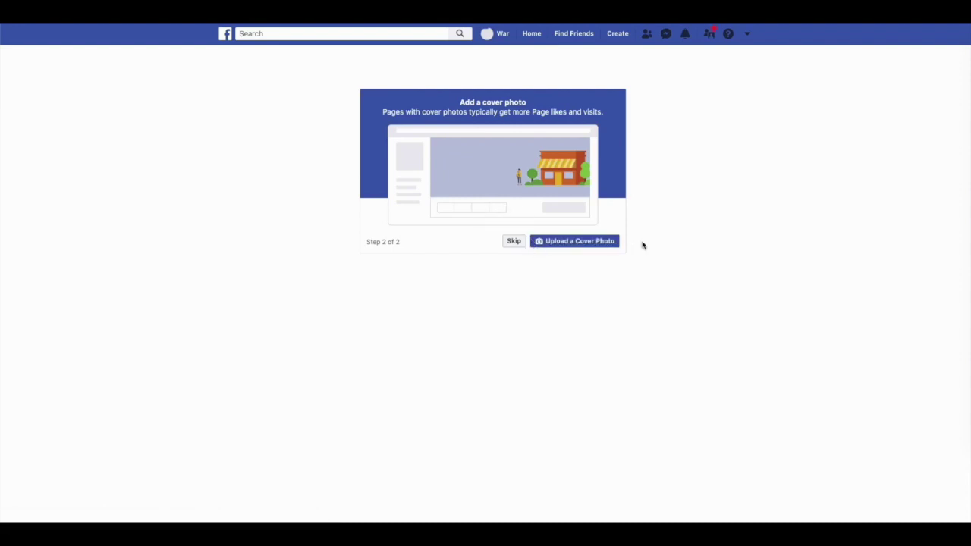
left_click(594, 242)
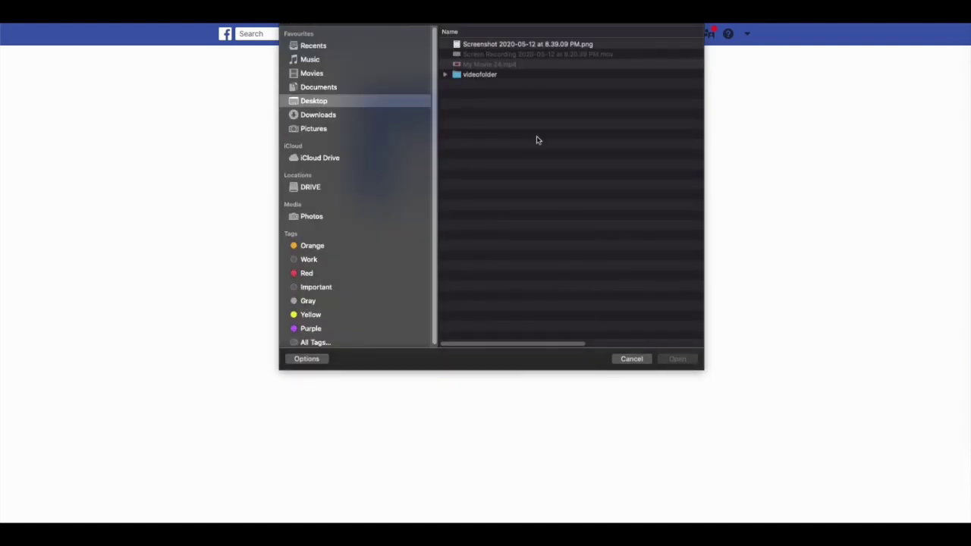
double_click(519, 44)
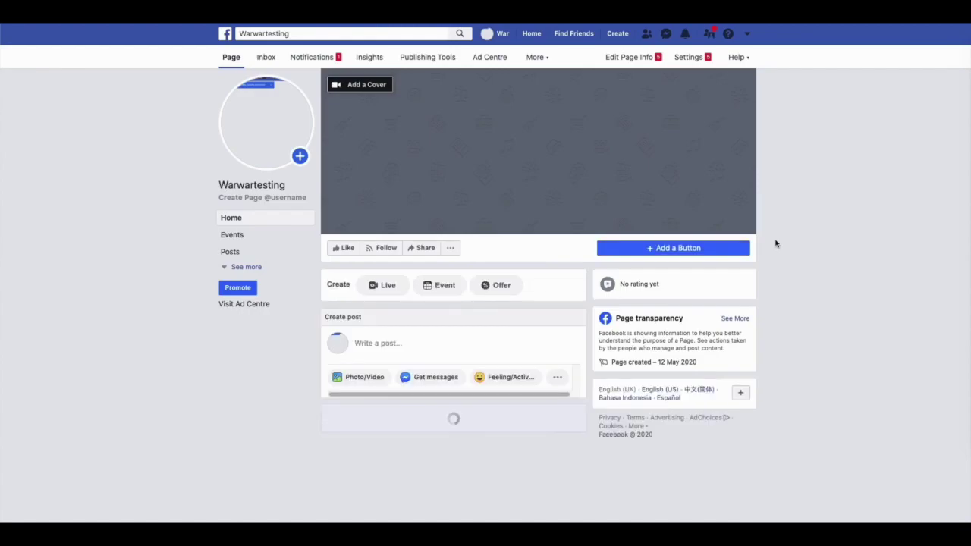
Dismiss the attribution tip and go to the Warwartesting Page's Posts section via Home.
scroll(410, 175, "down", 5)
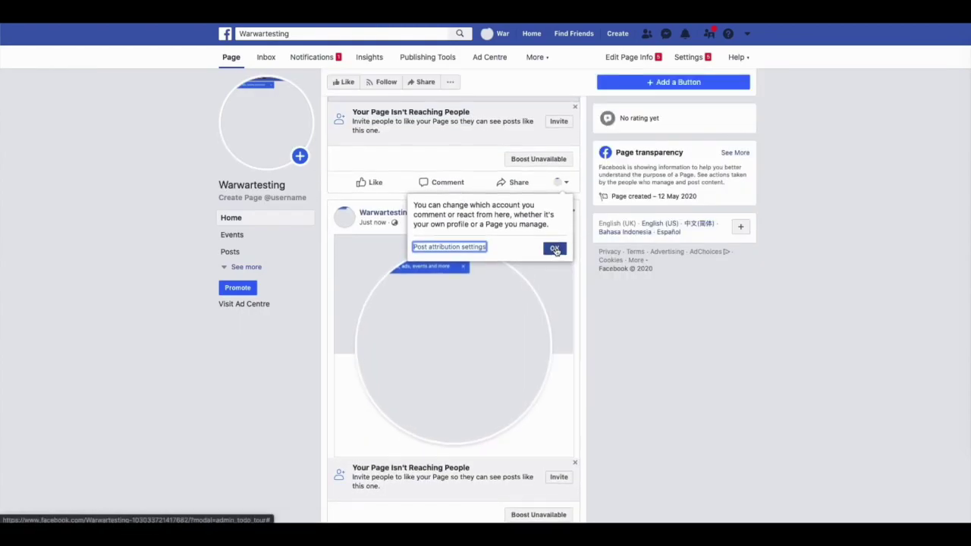
left_click(553, 247)
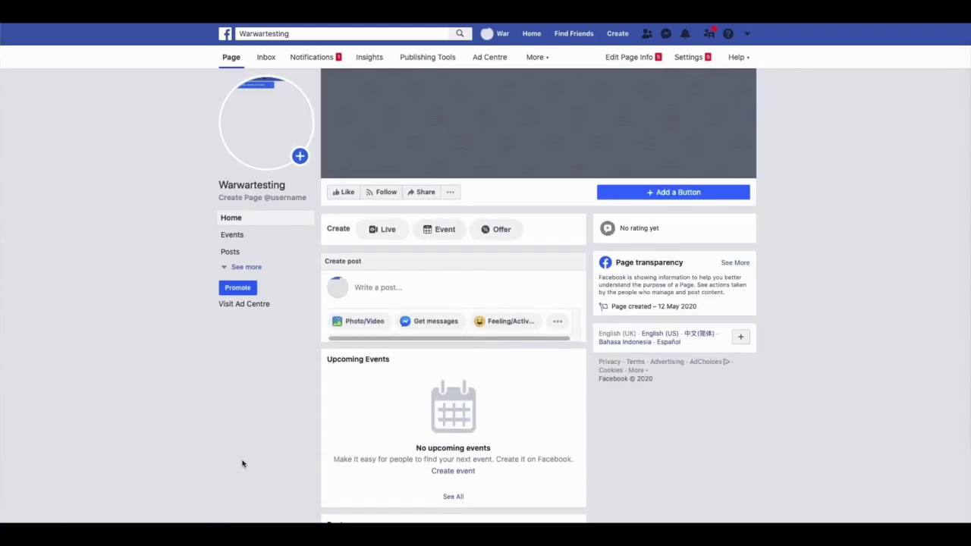
scroll(412, 289, "down", 1)
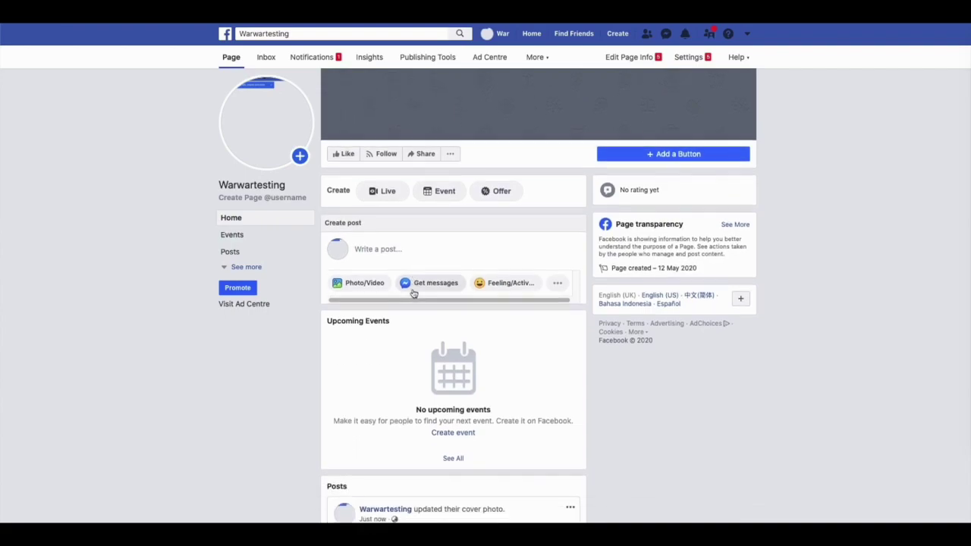
left_click(241, 221)
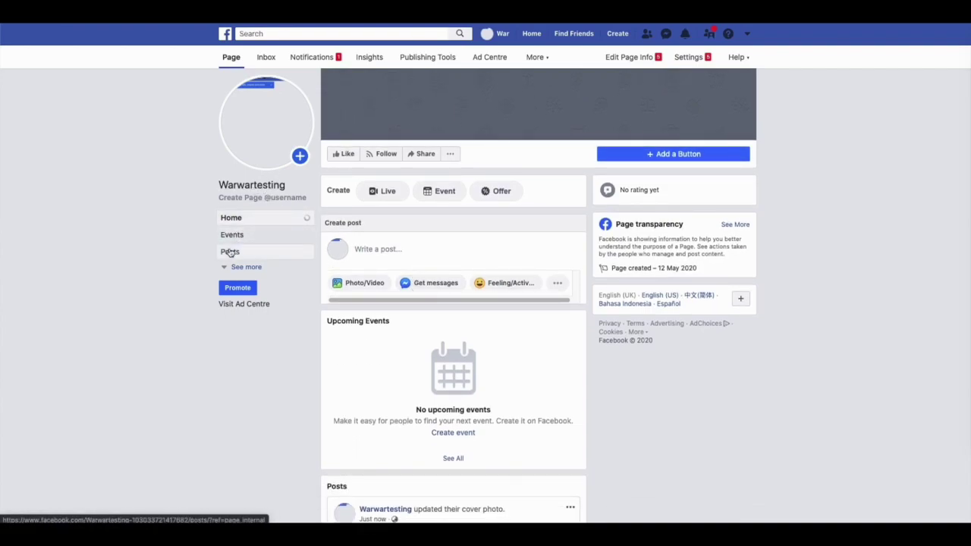
left_click(229, 252)
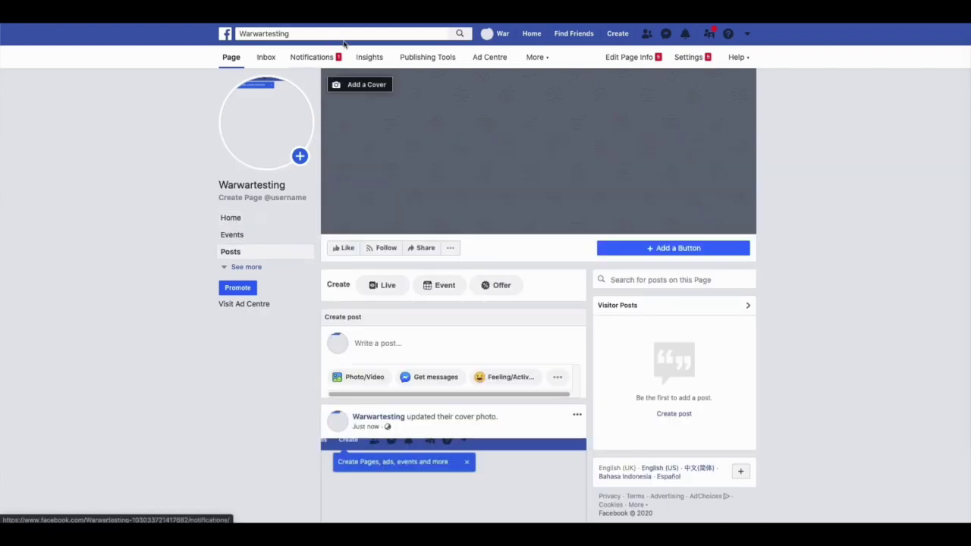
Start a cover slideshow, then abandon it without saving.
left_click(371, 88)
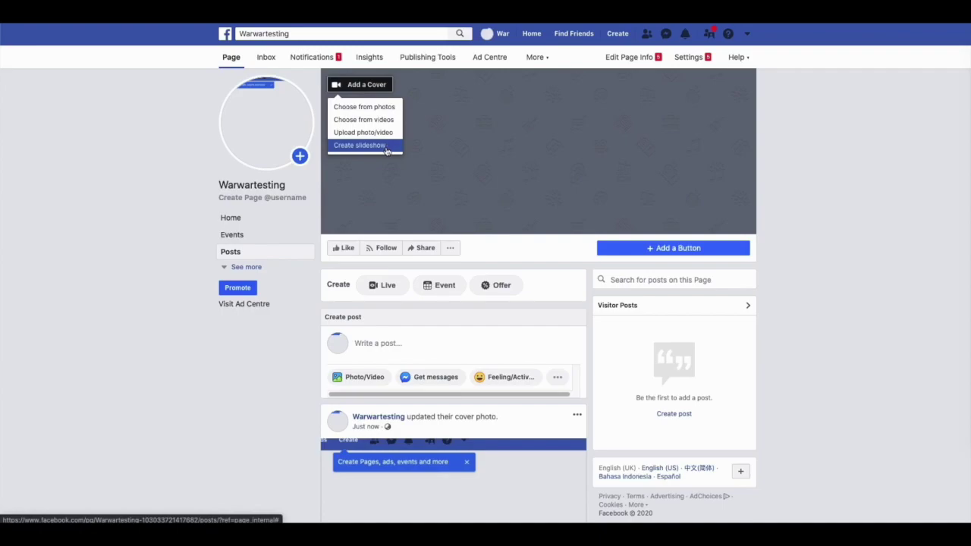
left_click(359, 145)
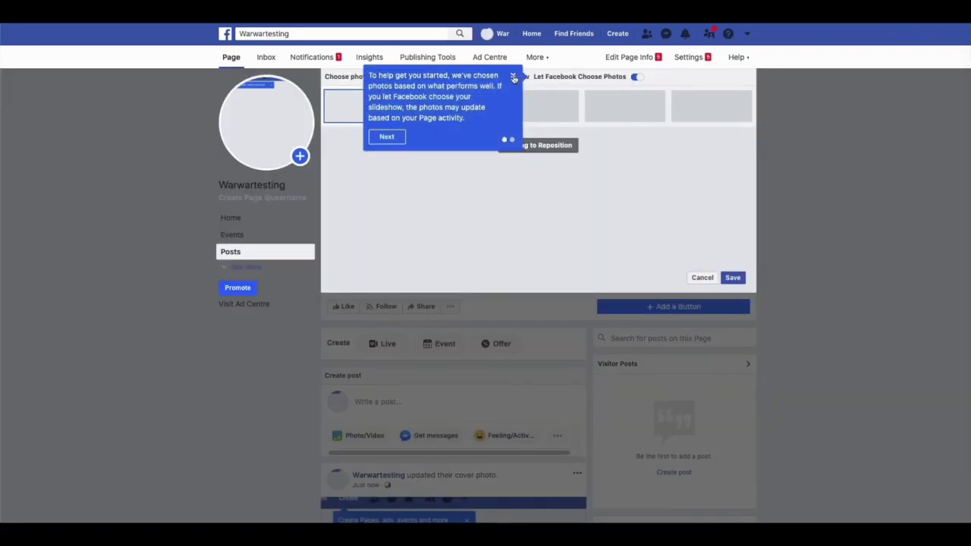
left_click(512, 77)
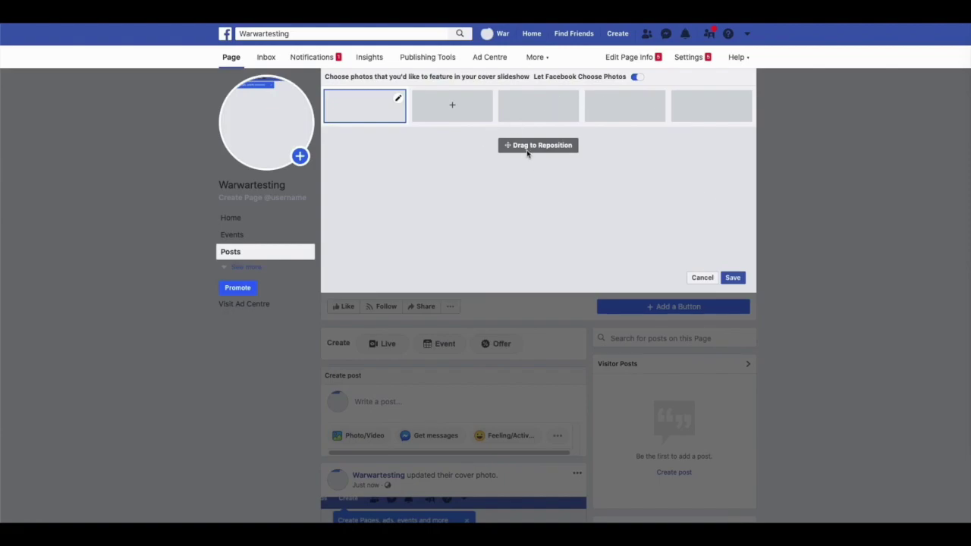
left_click(701, 277)
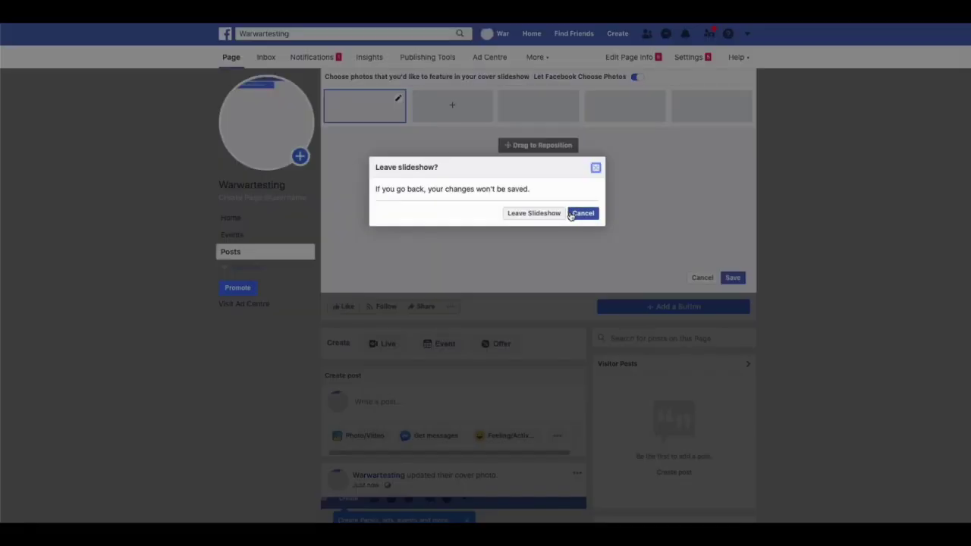
left_click(537, 214)
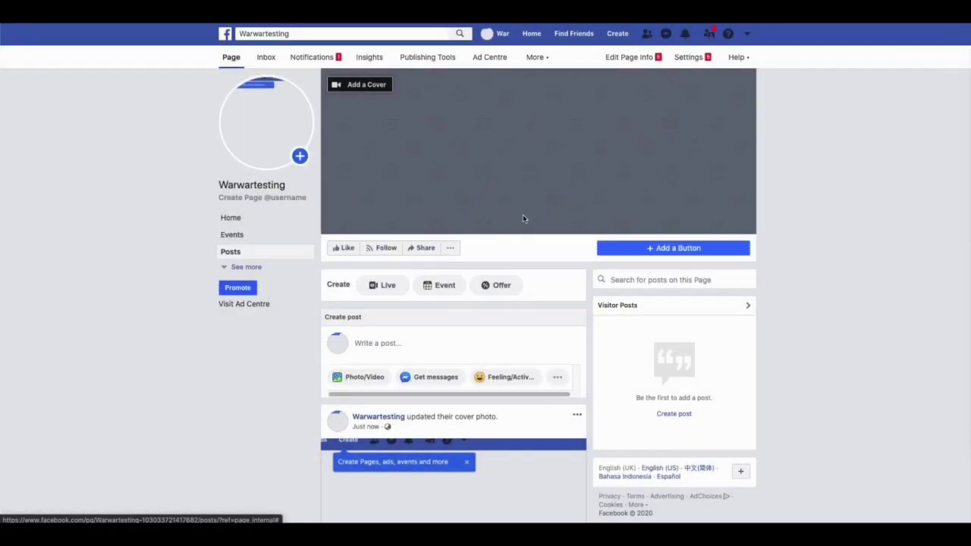
Save the teal W image from Profile pictures as the cover, then choose a profile picture from photos.
left_click(363, 84)
left_click(368, 108)
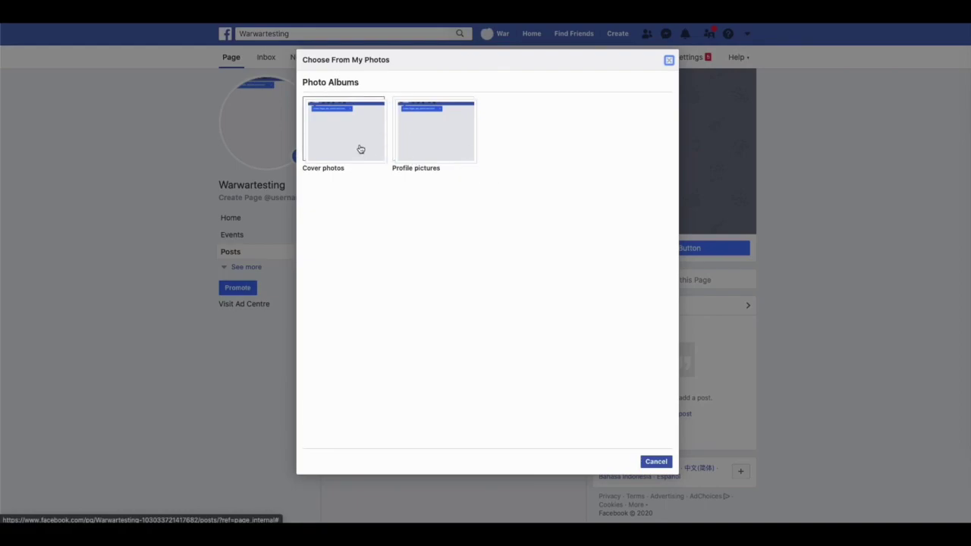
left_click(423, 141)
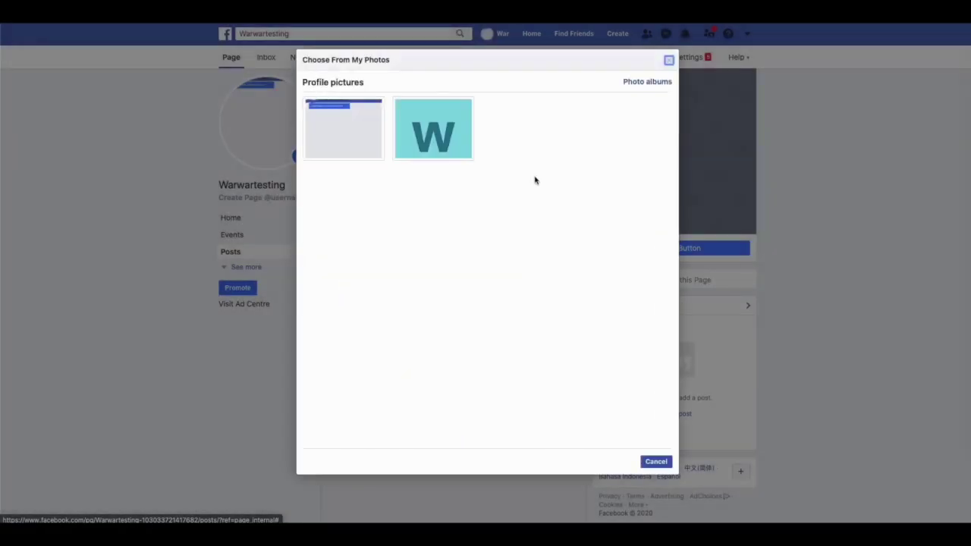
left_click(442, 139)
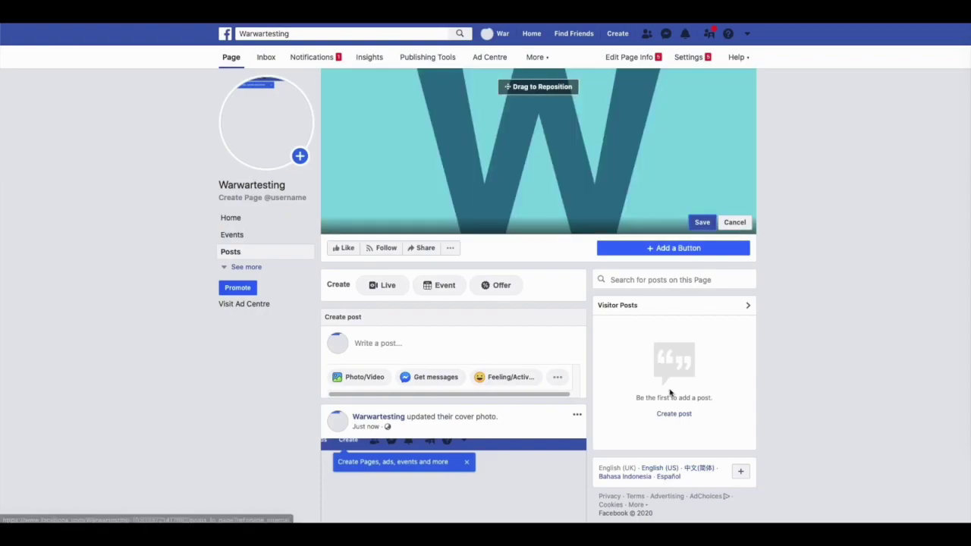
left_click(702, 225)
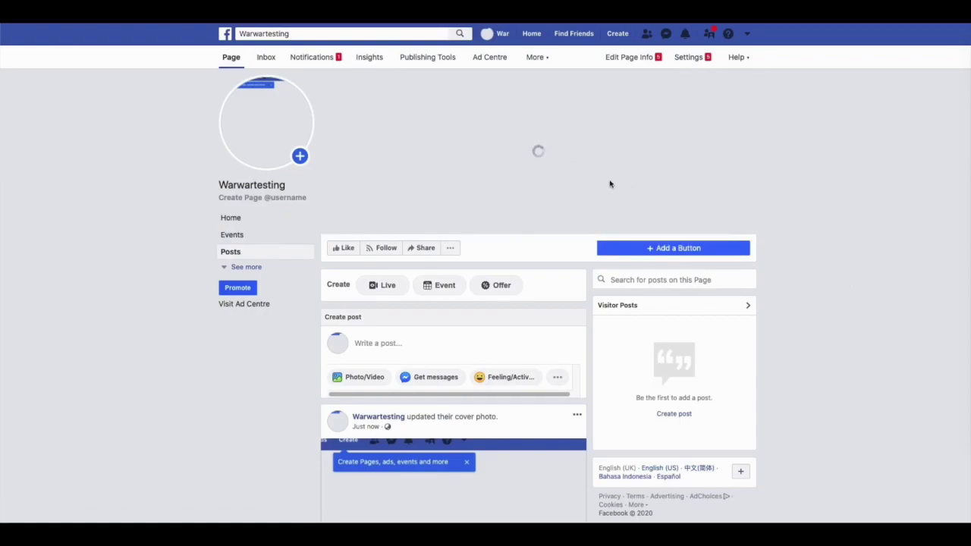
left_click(271, 145)
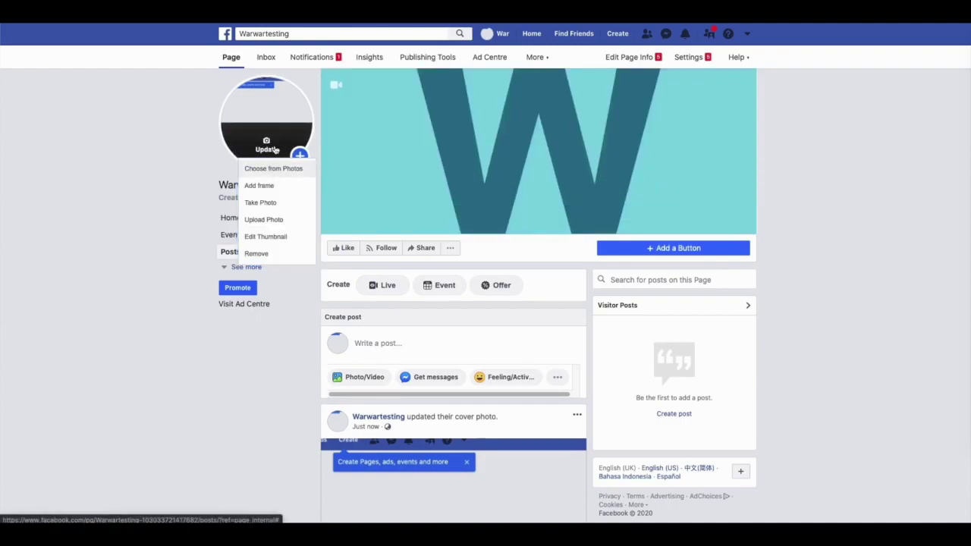
left_click(274, 169)
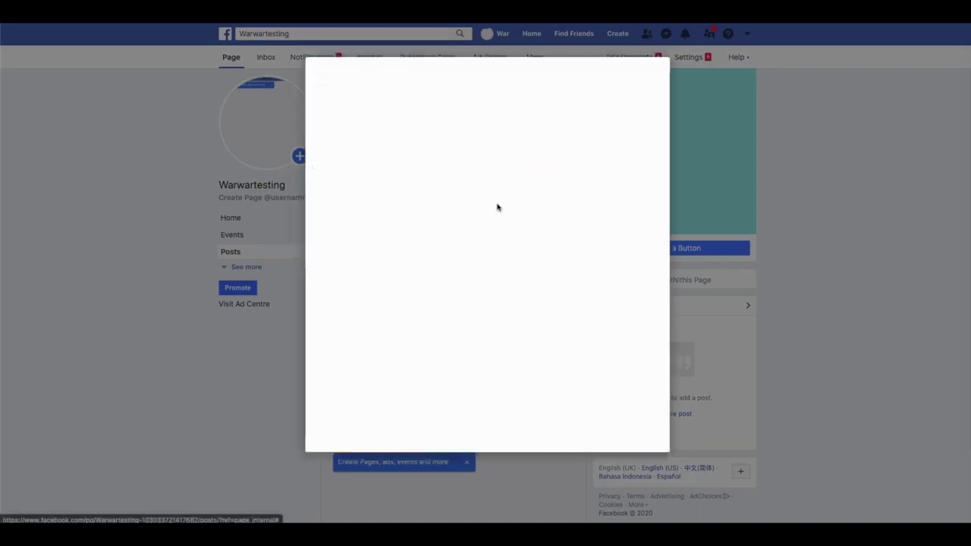
Pick the teal W image from Cover photos, shift it up in the crop circle and save.
left_click(370, 152)
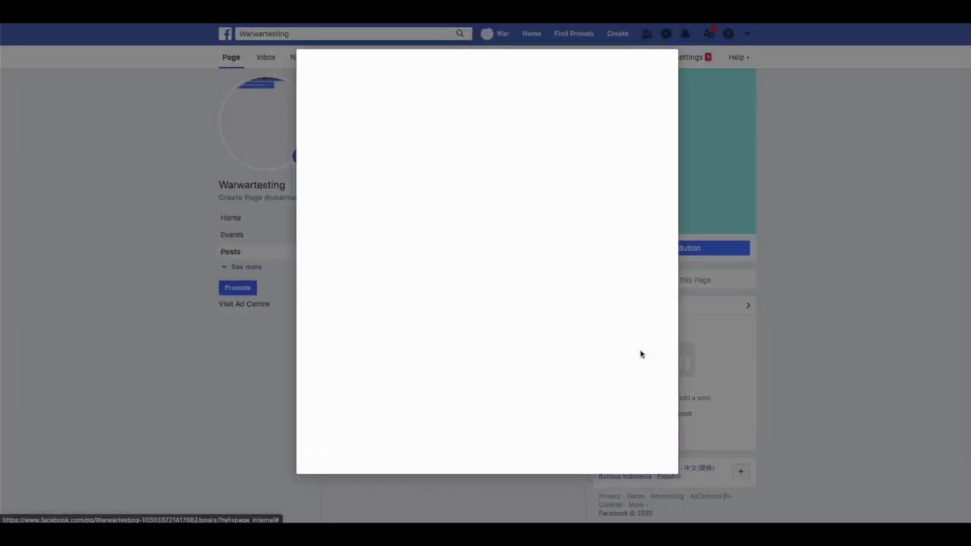
left_click(367, 138)
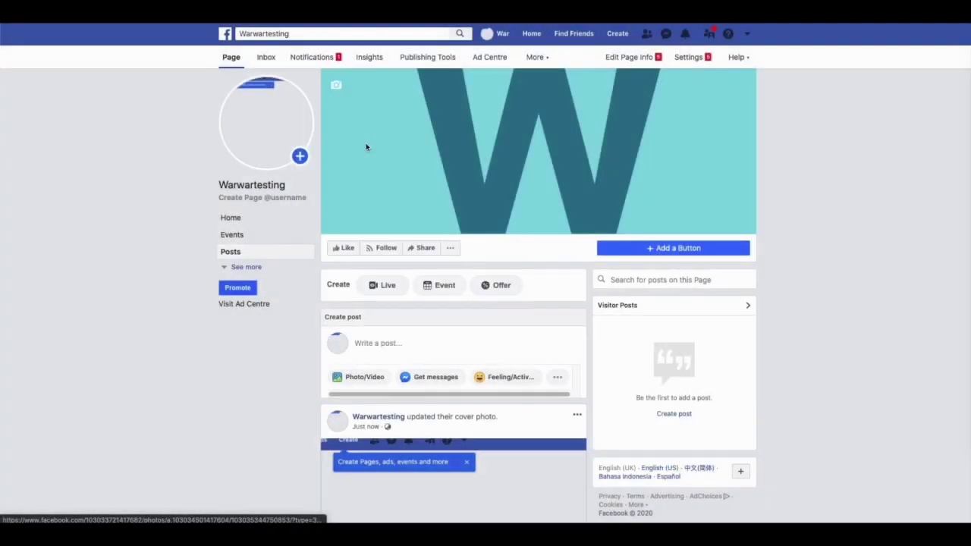
left_click_drag(505, 260, 460, 298)
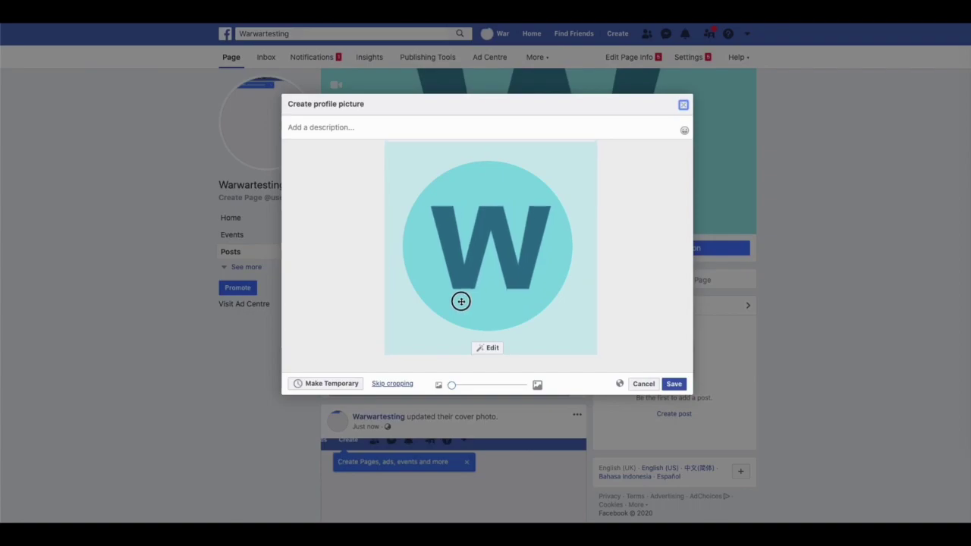
left_click(672, 388)
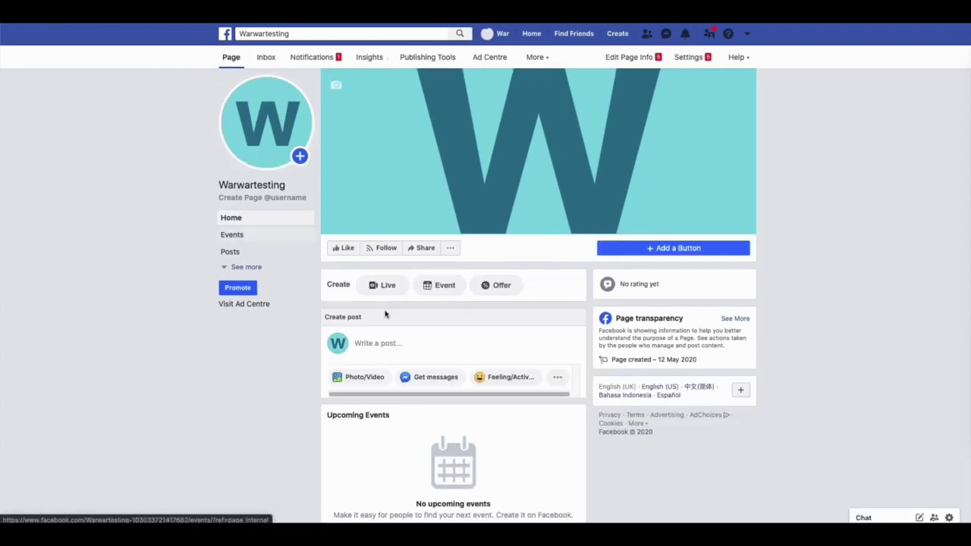
View the personal profile and recent messages, then return to the Warwartesting Page.
mouse_move(377, 120)
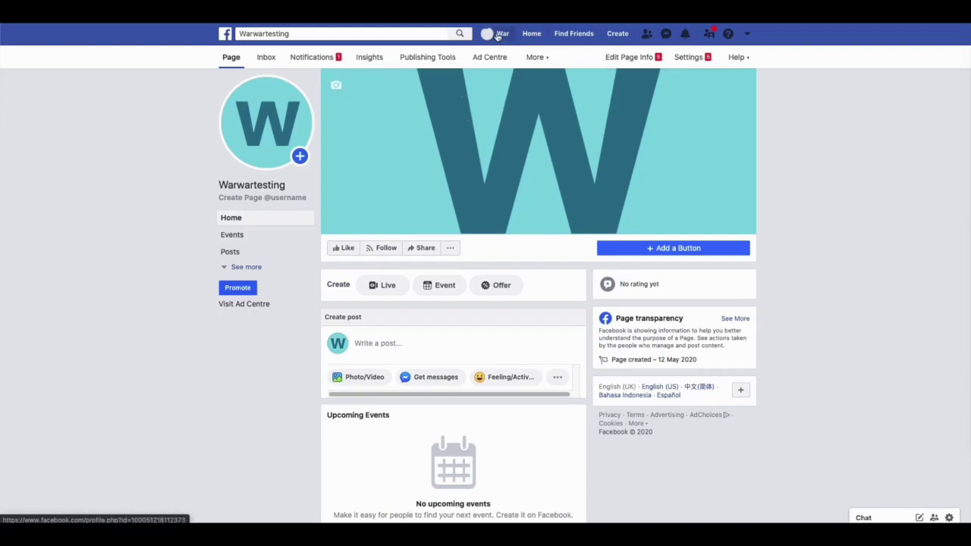
left_click(498, 35)
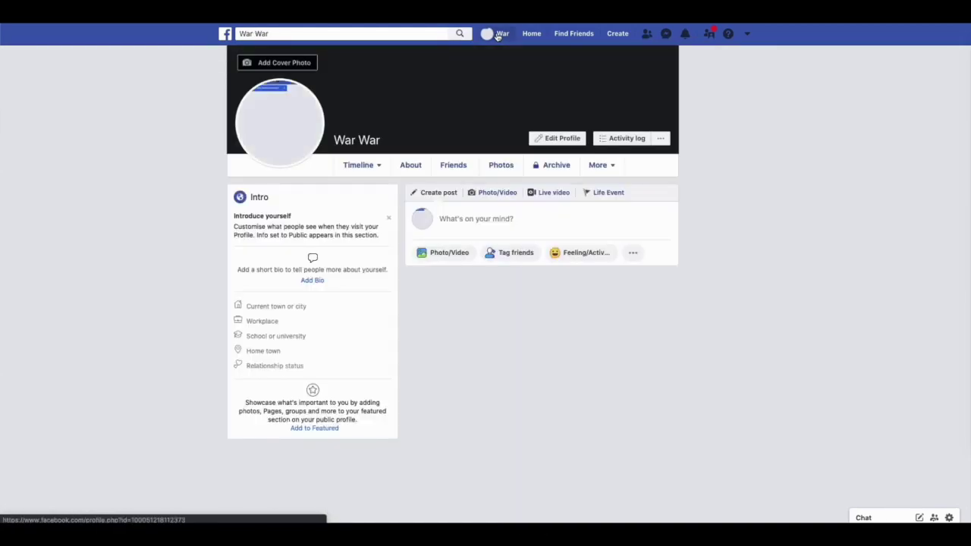
left_click(665, 34)
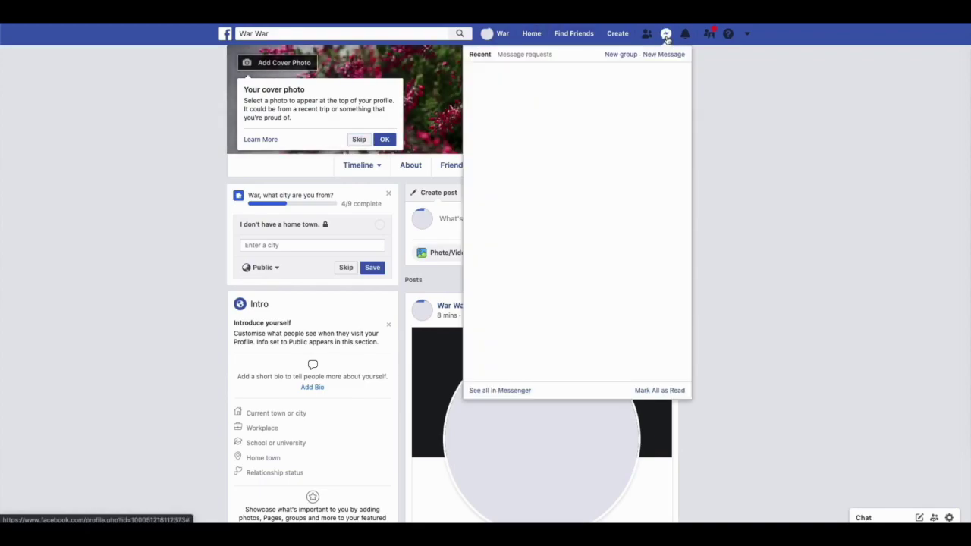
left_click(726, 65)
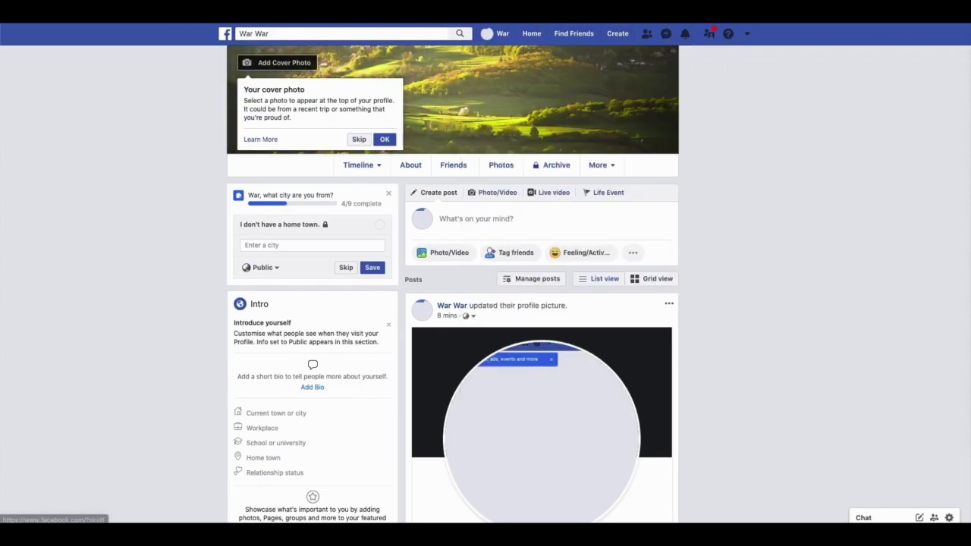
left_click(747, 35)
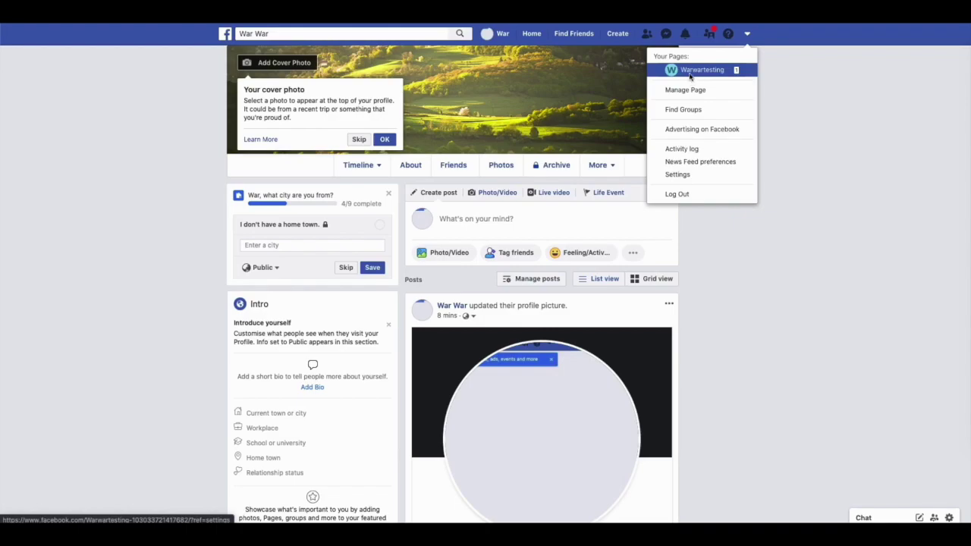
left_click(690, 70)
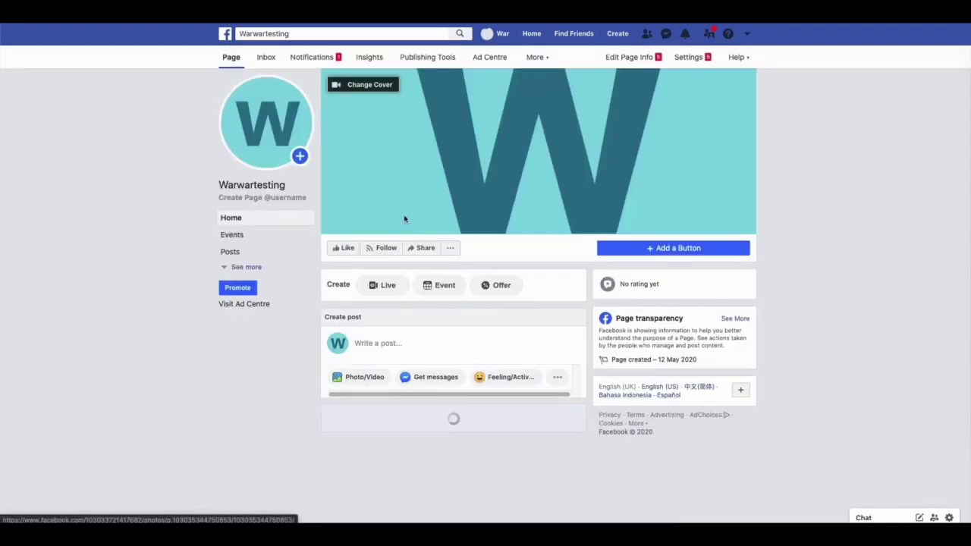
Publish a post reading 'testing post' on the Warwartesting Page.
left_click(391, 343)
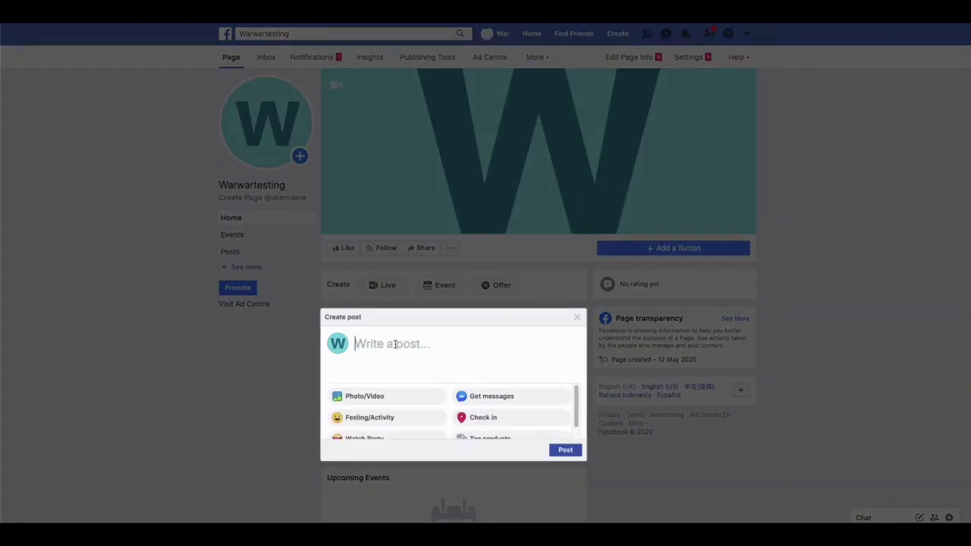
type("tesitng")
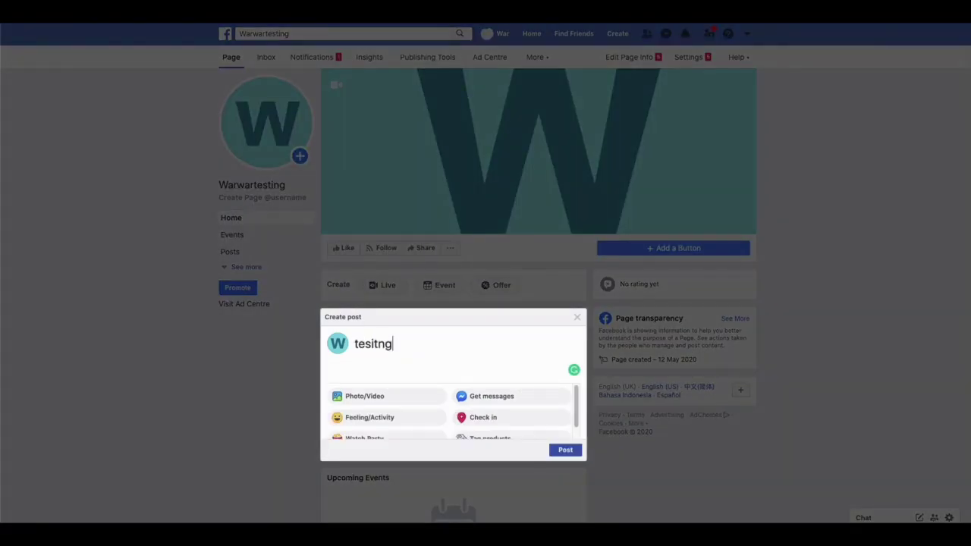
key("BackSpace")
key("BackSpace")
key("BackSpace")
key("BackSpace")
key("BackSpace")
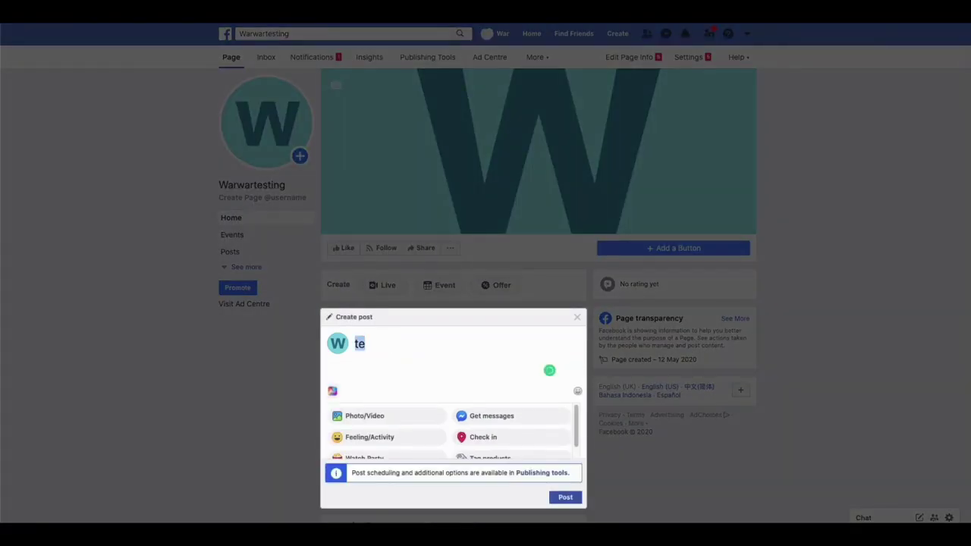
type("testing post")
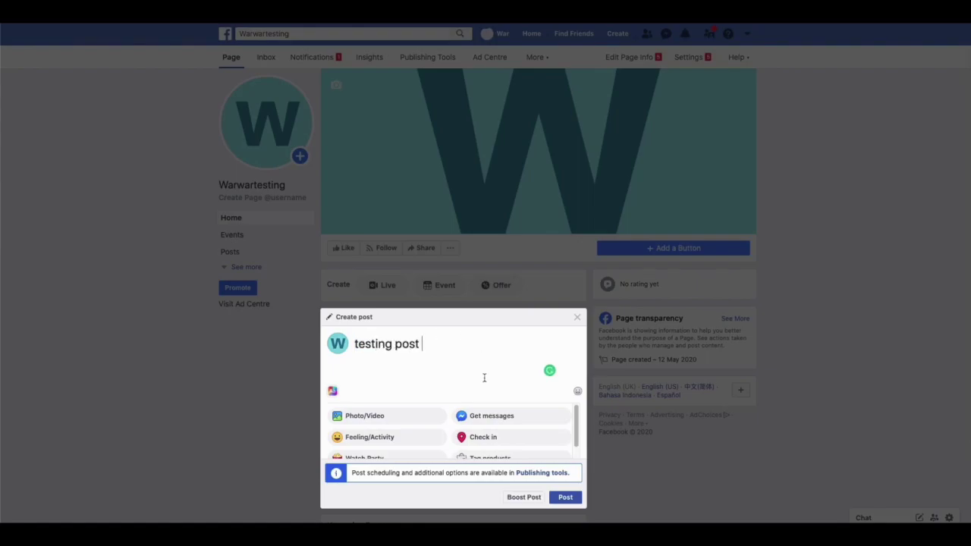
scroll(484, 377, "down", 2)
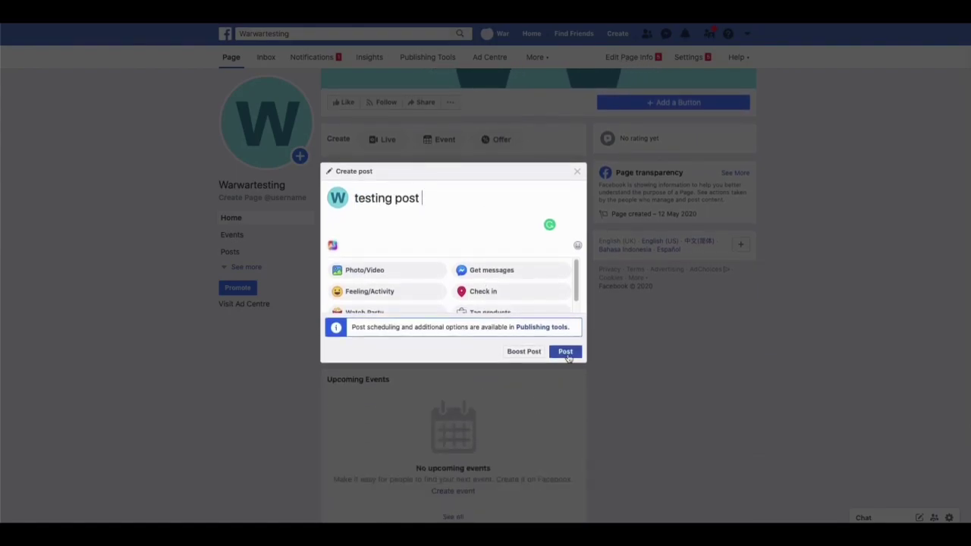
left_click(568, 353)
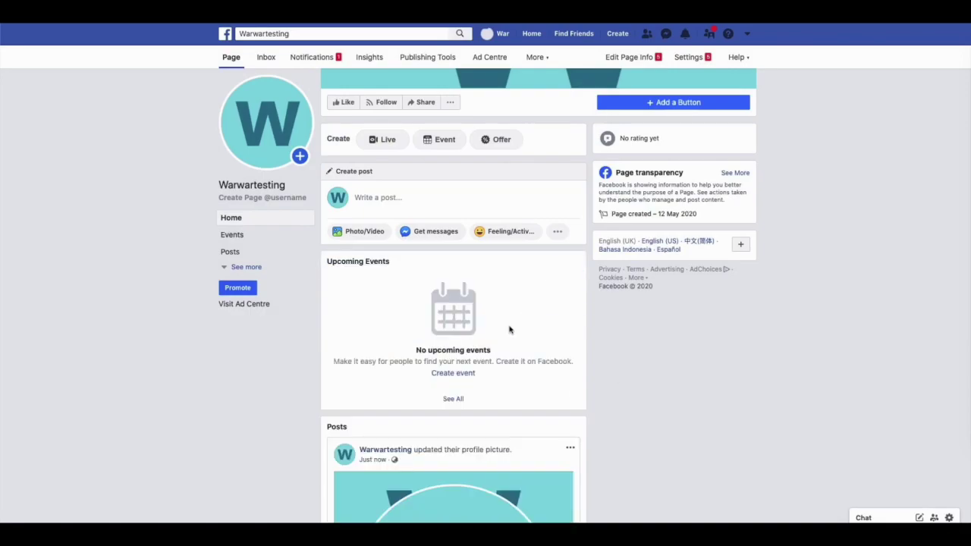
Show the Page's Posts section with the new post at the top.
scroll(510, 329, "down", 3)
scroll(481, 364, "up", 4)
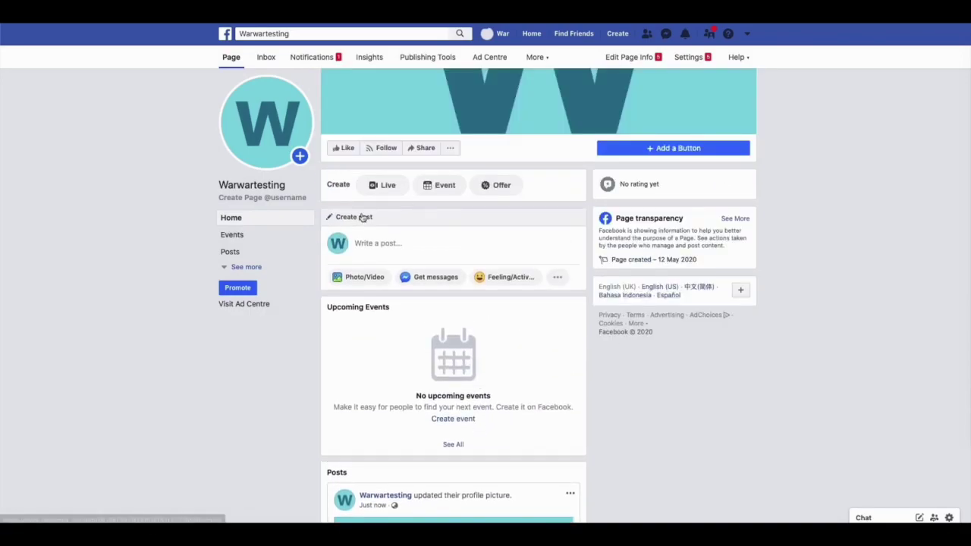
left_click(229, 252)
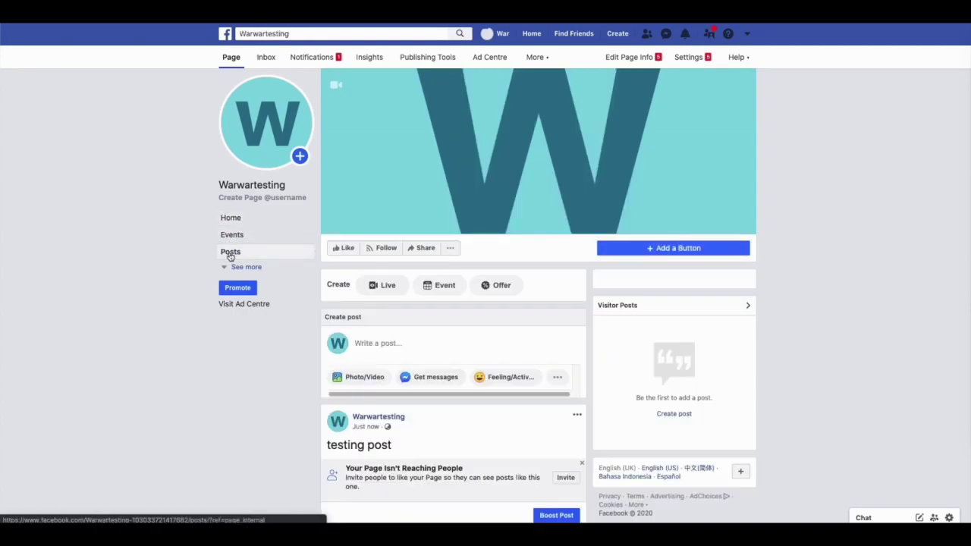
Visit the personal profile, then switch back to the Warwartesting Page from Your Pages.
scroll(440, 403, "down", 2)
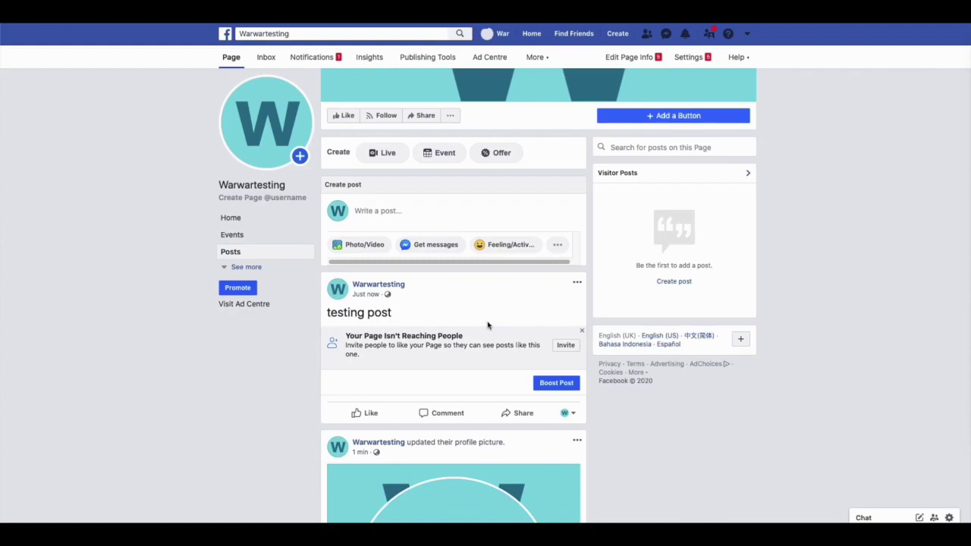
left_click(499, 33)
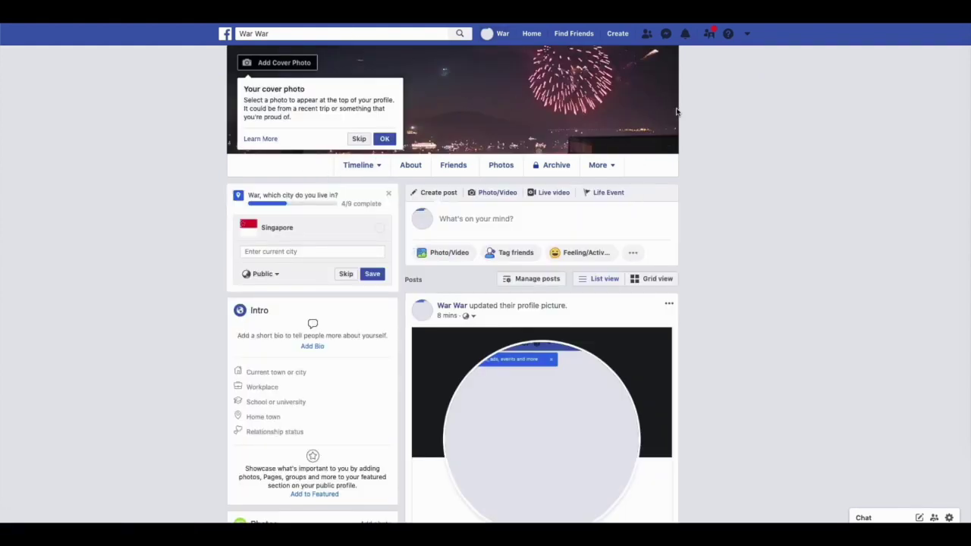
left_click(746, 33)
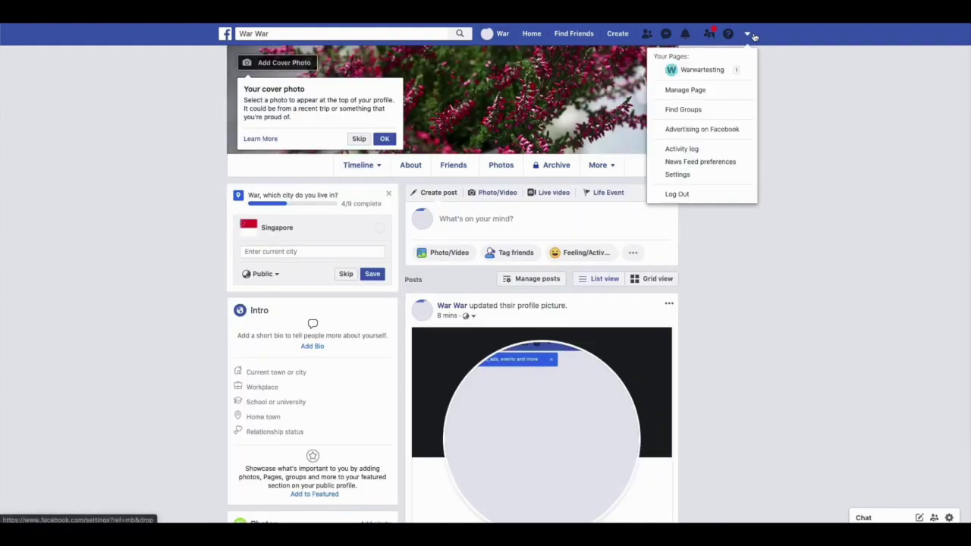
left_click(693, 69)
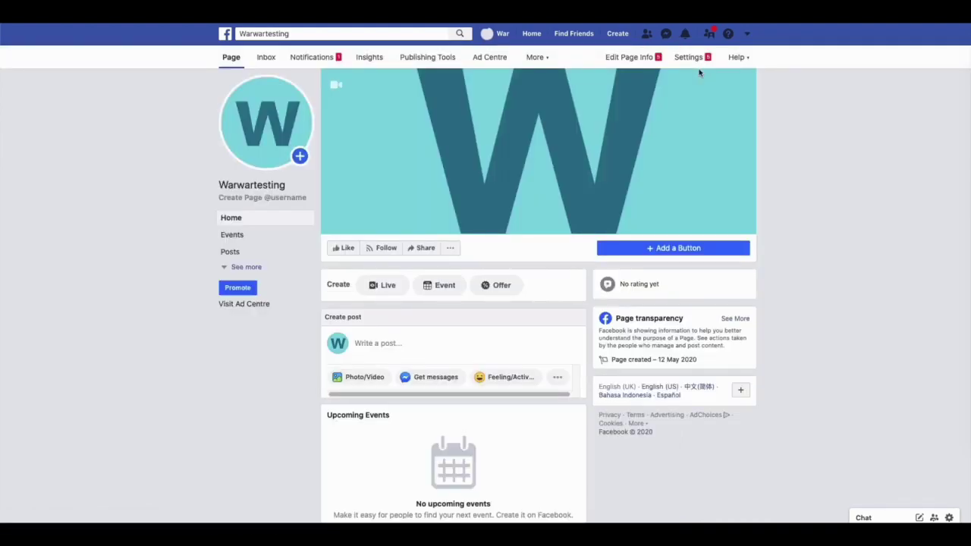
Show the Warwartesting Posts section, scrolled to 'testing post' and its Boost Post button.
scroll(493, 339, "down", 2)
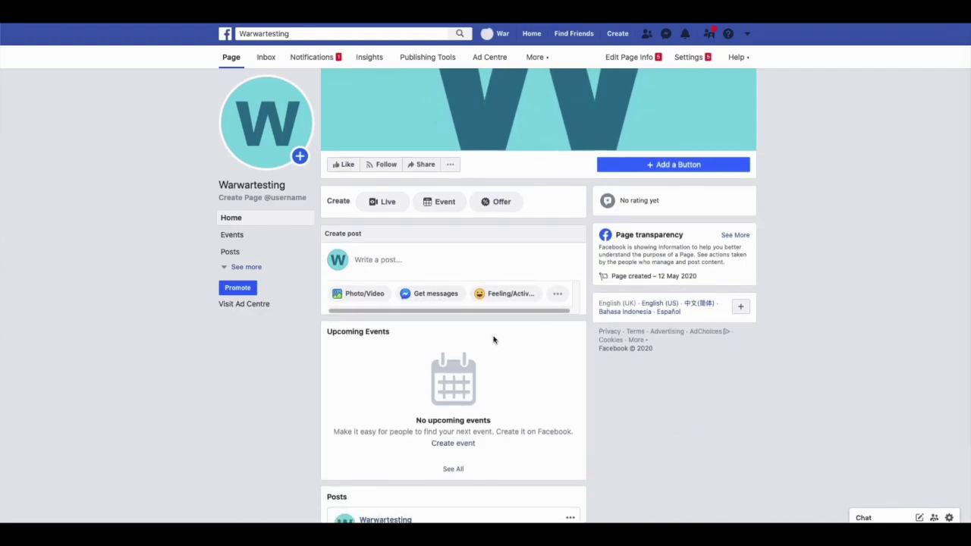
left_click(237, 253)
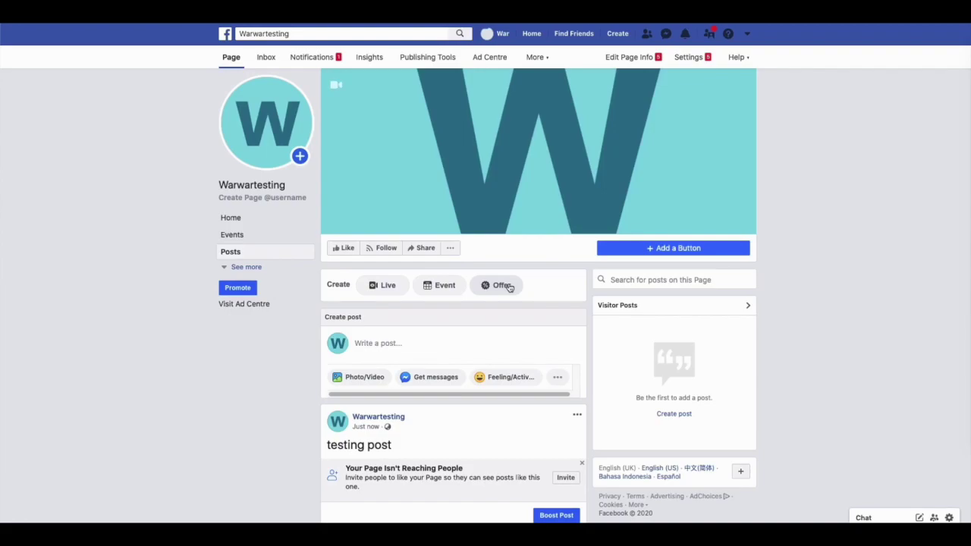
scroll(461, 297, "down", 3)
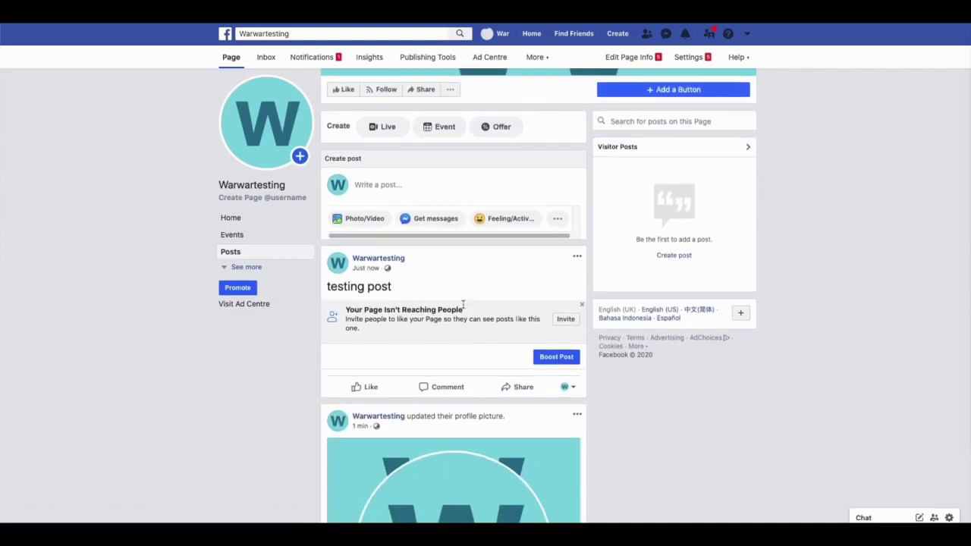
scroll(463, 307, "down", 1)
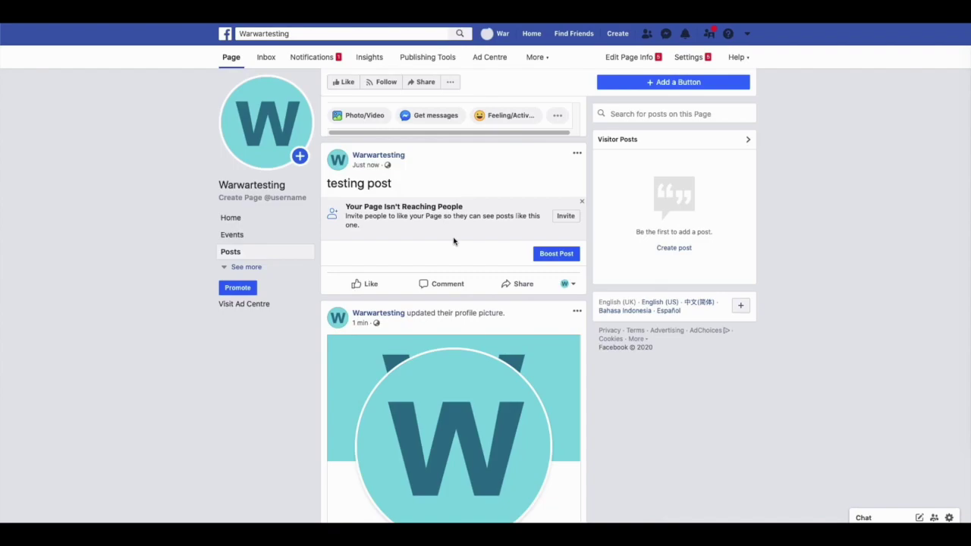
scroll(500, 247, "up", 5)
scroll(487, 245, "down", 3)
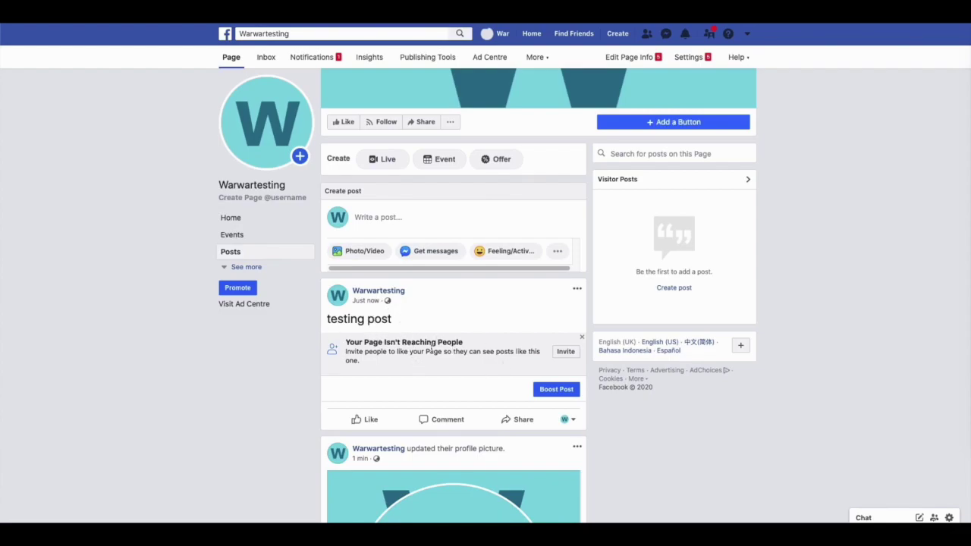
scroll(520, 336, "down", 1)
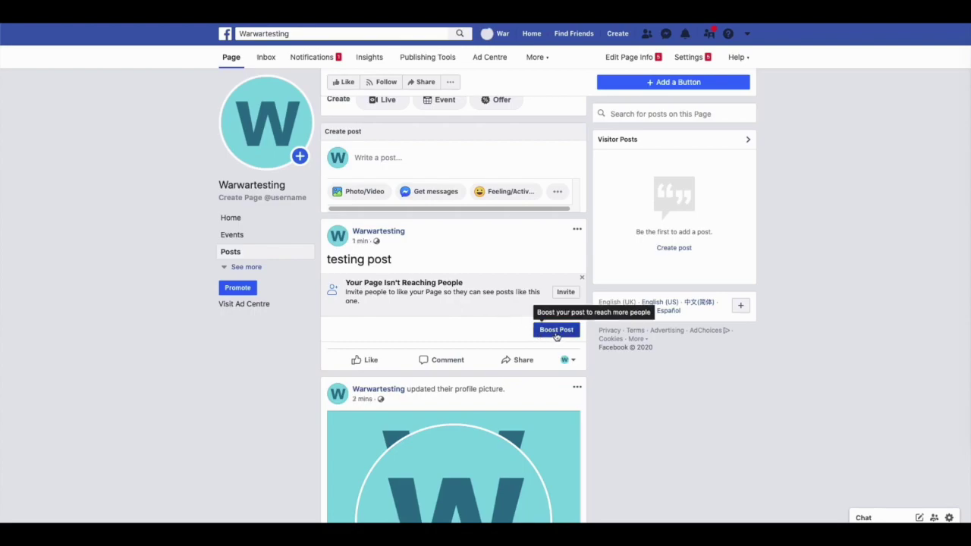
Boost 'testing post' after accepting the Non-discrimination Policy, reaching the 5-day, $10.00 settings.
left_click(556, 331)
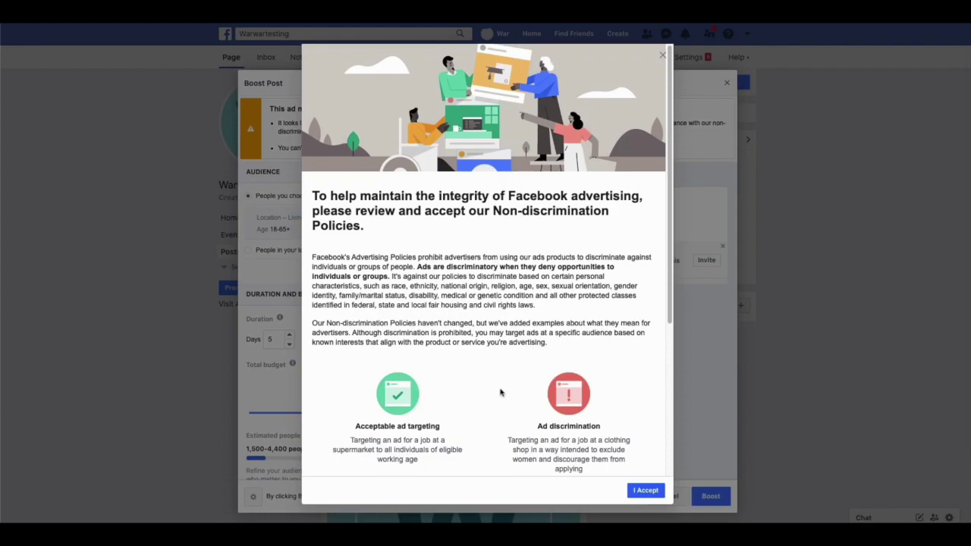
scroll(501, 392, "down", 5)
scroll(501, 392, "down", 2)
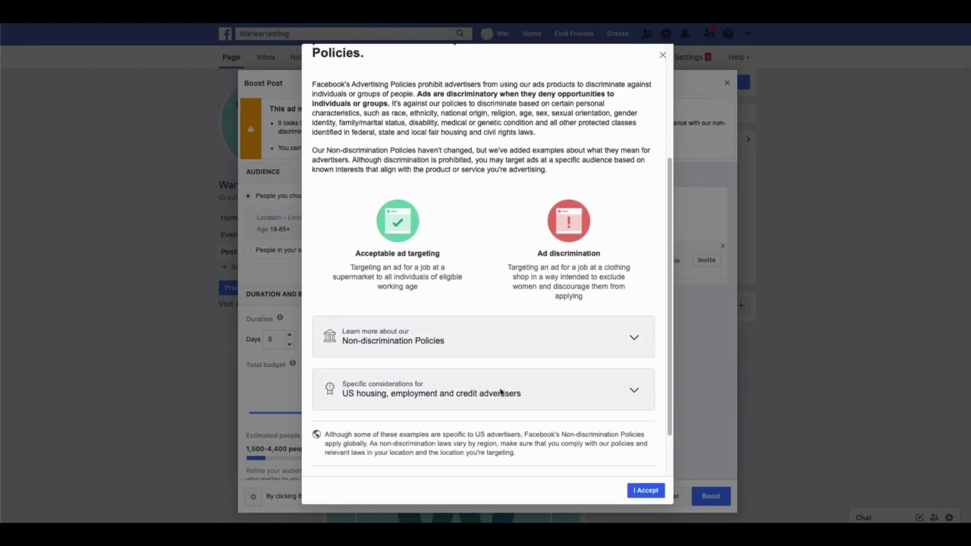
left_click(643, 489)
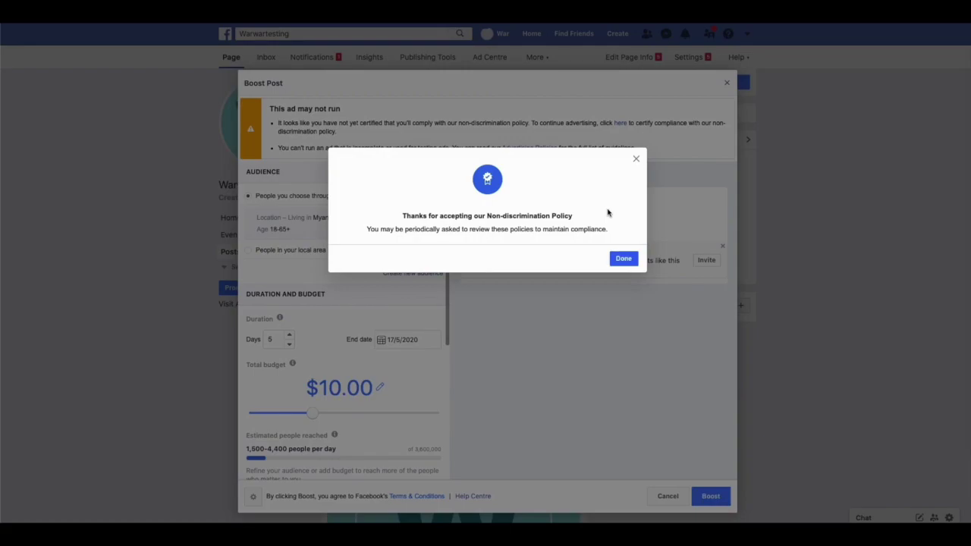
left_click(621, 258)
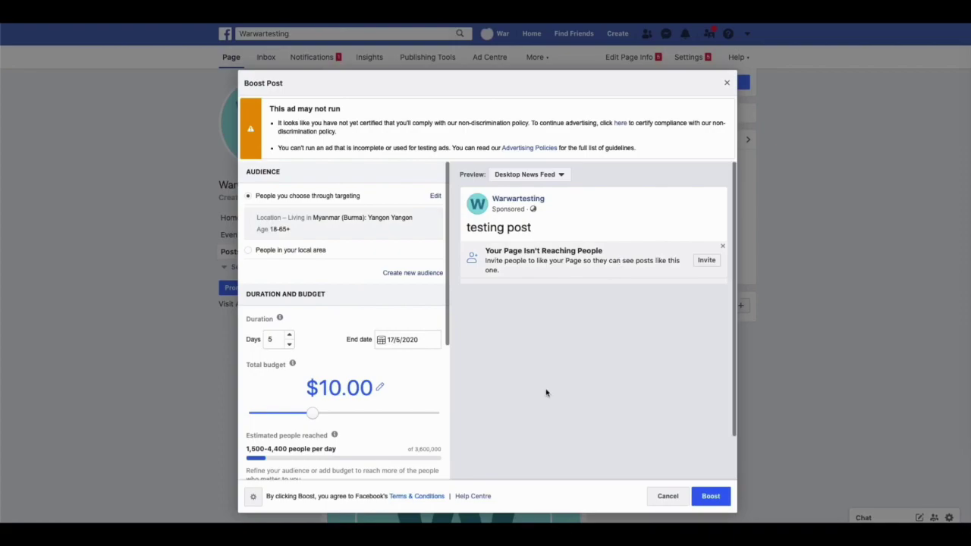
scroll(598, 432, "down", 1)
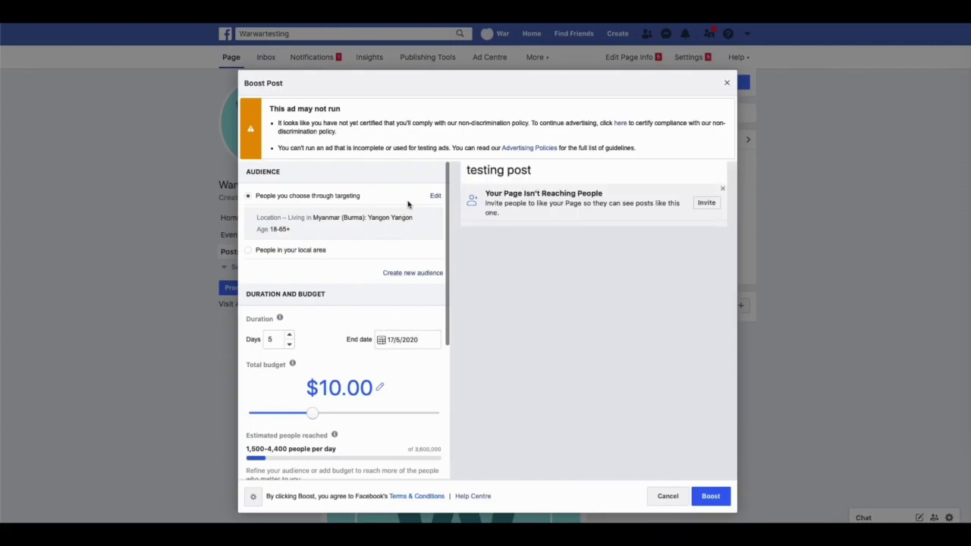
scroll(445, 226, "down", 3)
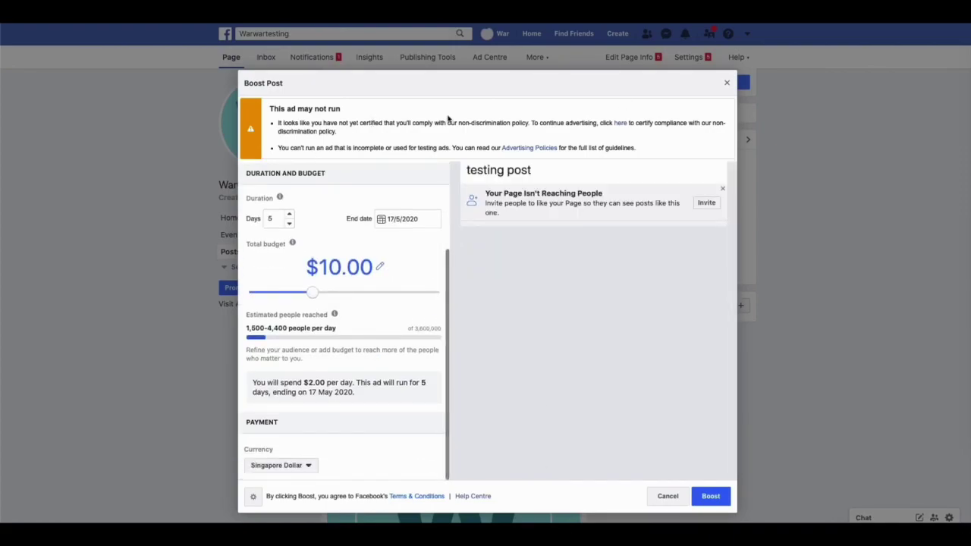
scroll(534, 293, "up", 1)
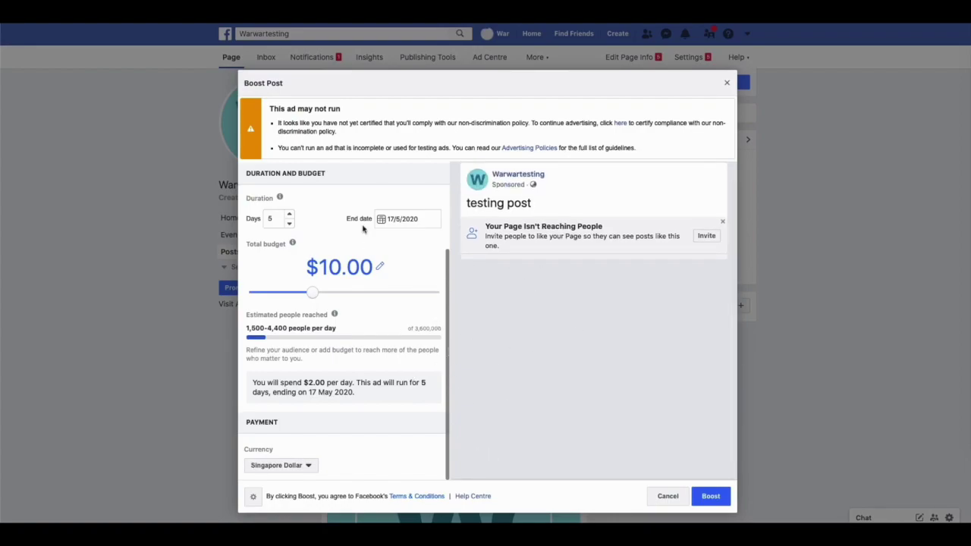
scroll(364, 228, "up", 3)
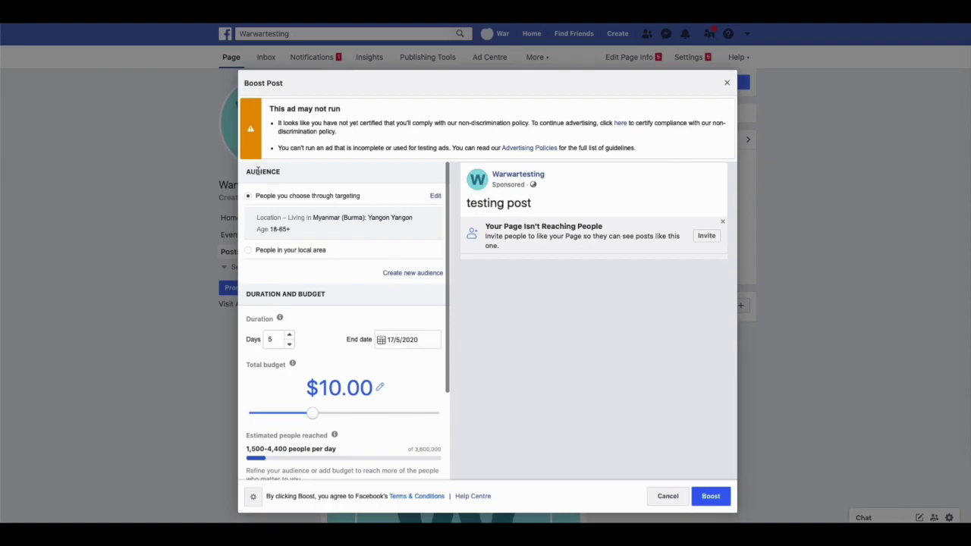
left_click(278, 169)
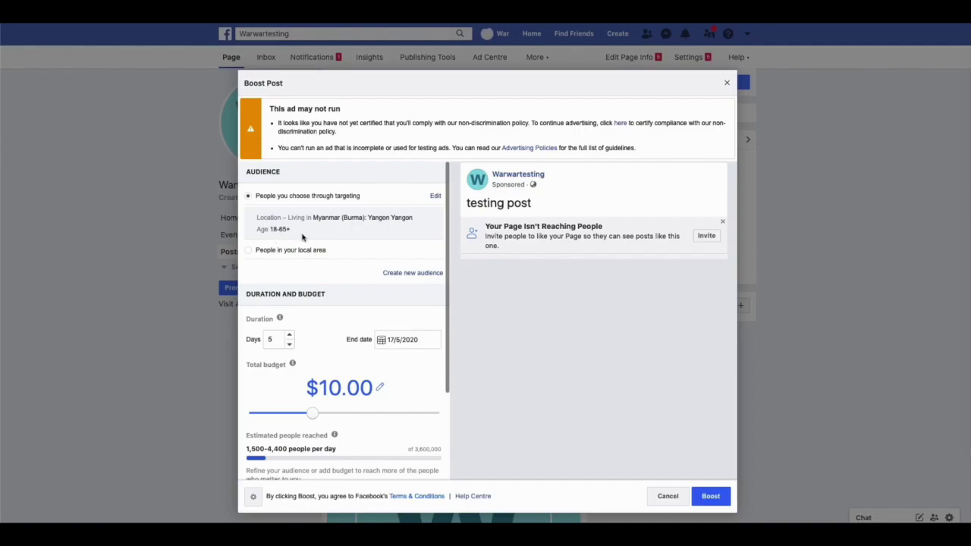
Restrict the boost audience's gender to Women, cutting potential reach to 2,700,000.
left_click(436, 198)
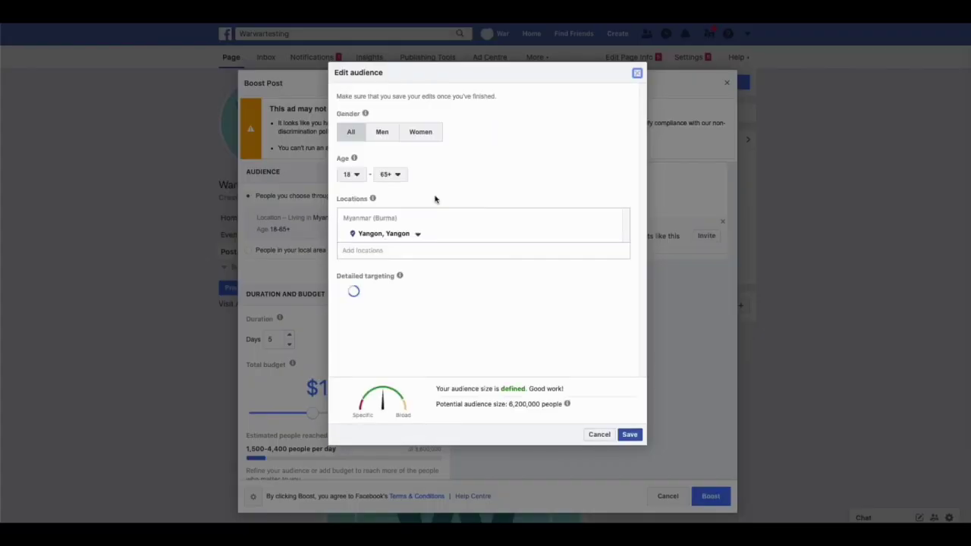
left_click(635, 73)
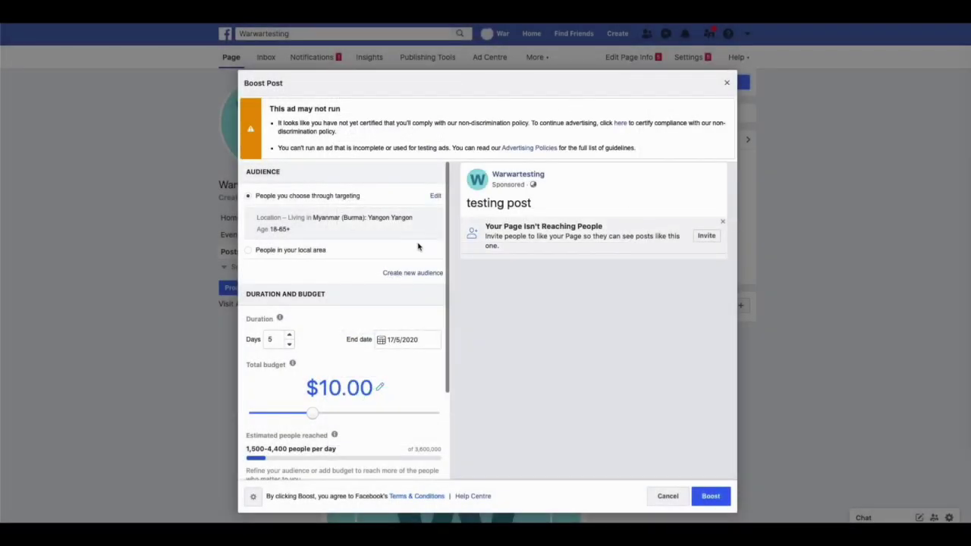
left_click(435, 195)
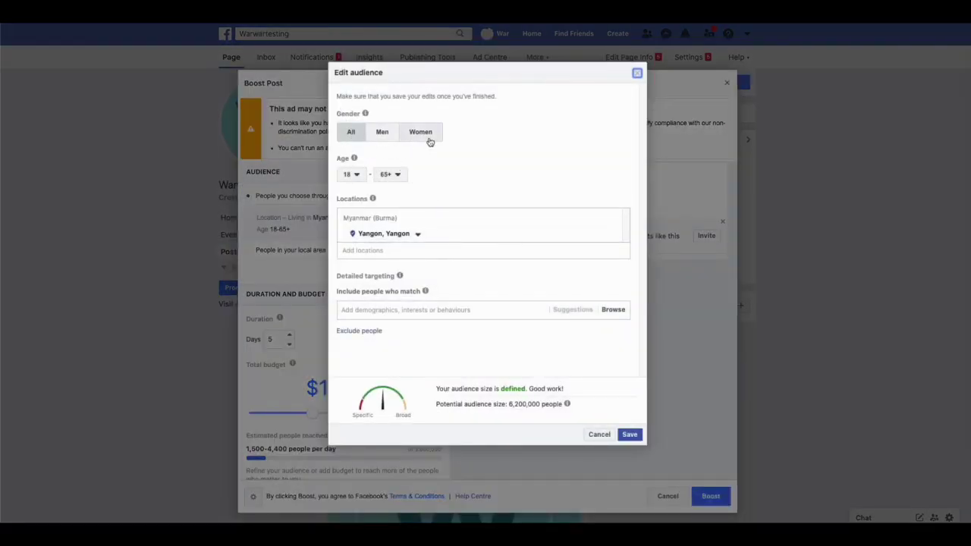
left_click(421, 132)
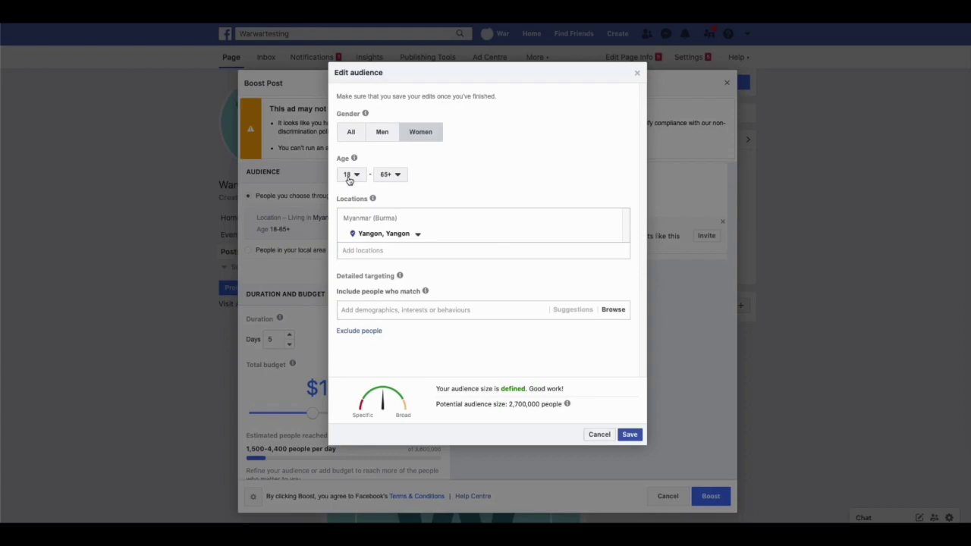
Set the audience age range to minimum 20 and maximum 55.
left_click(350, 175)
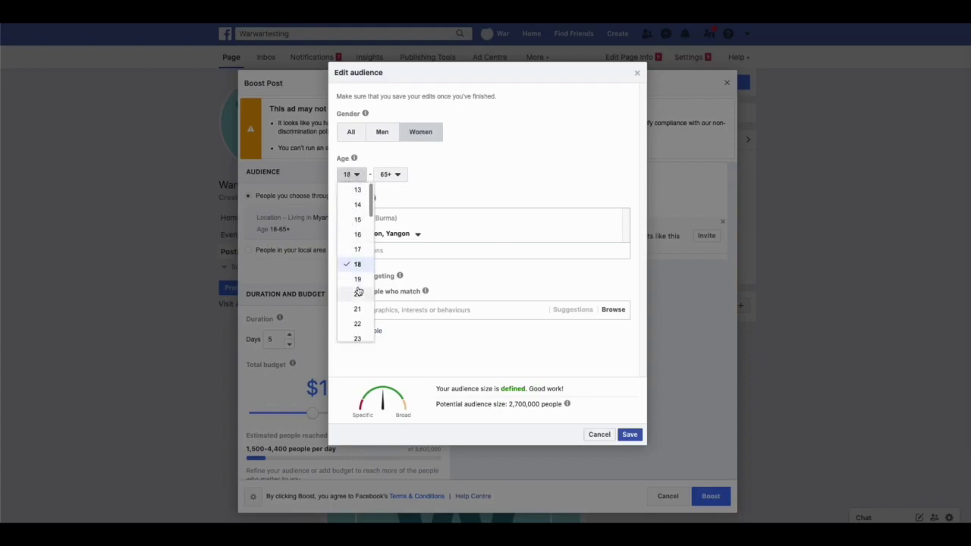
left_click_drag(369, 205, 371, 220)
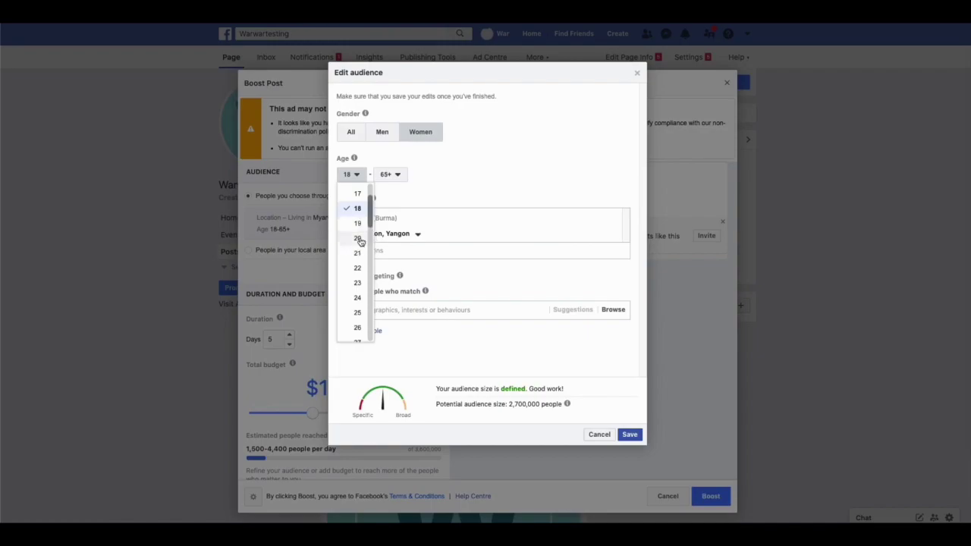
left_click(360, 239)
left_click(390, 174)
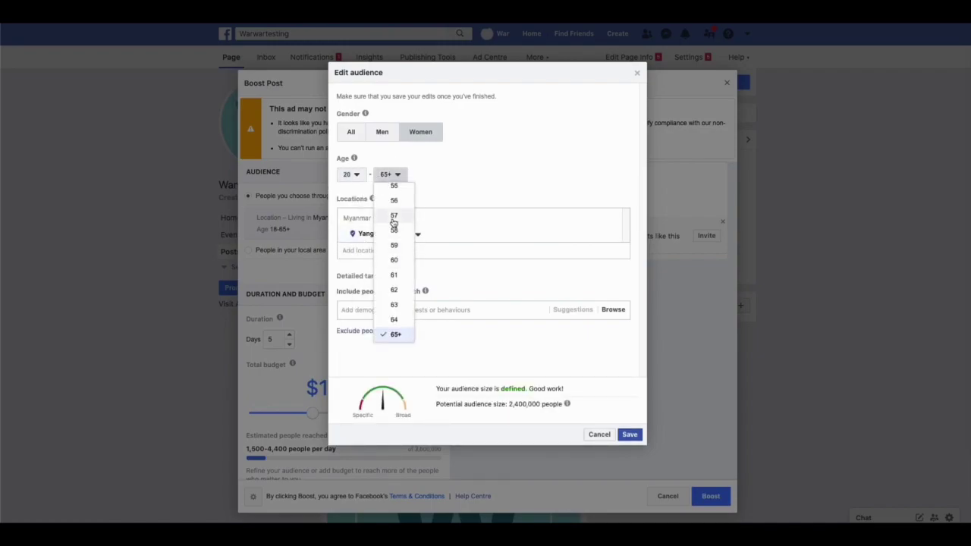
left_click(393, 199)
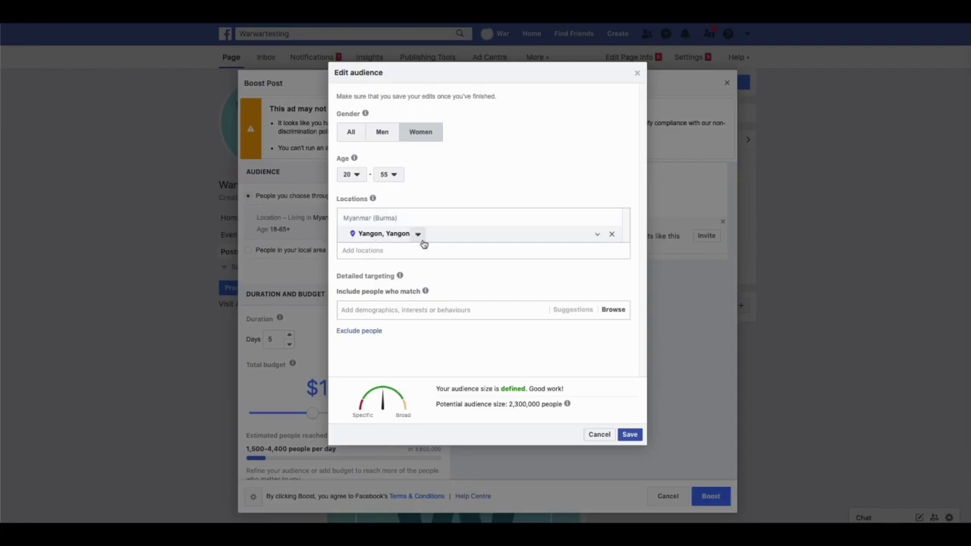
Add Mandalay and Taungoo, Myanmar as target locations.
left_click(394, 251)
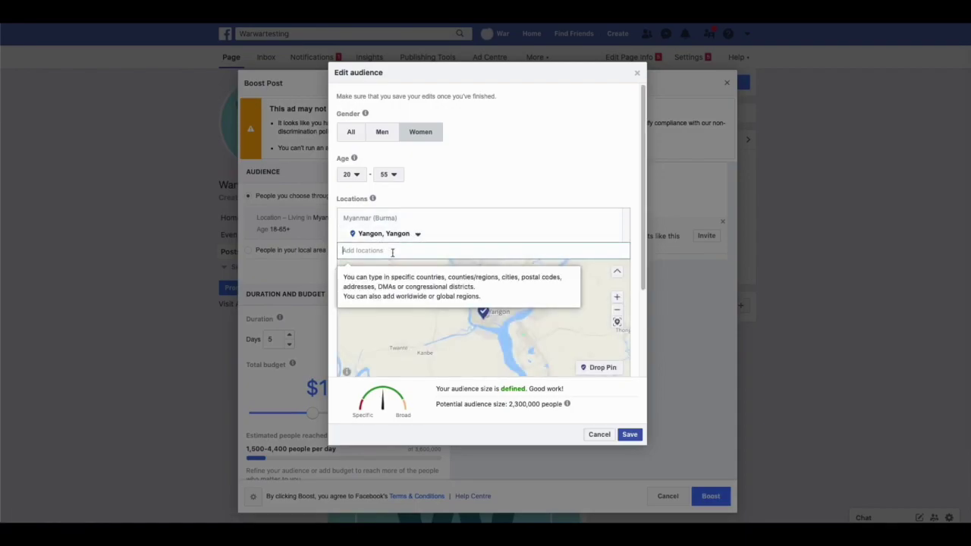
type("mand")
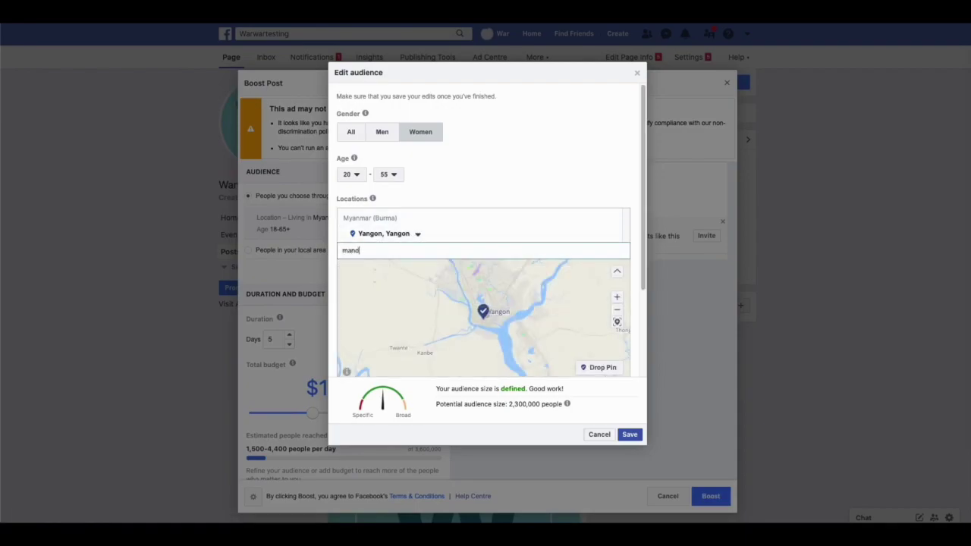
type("alay")
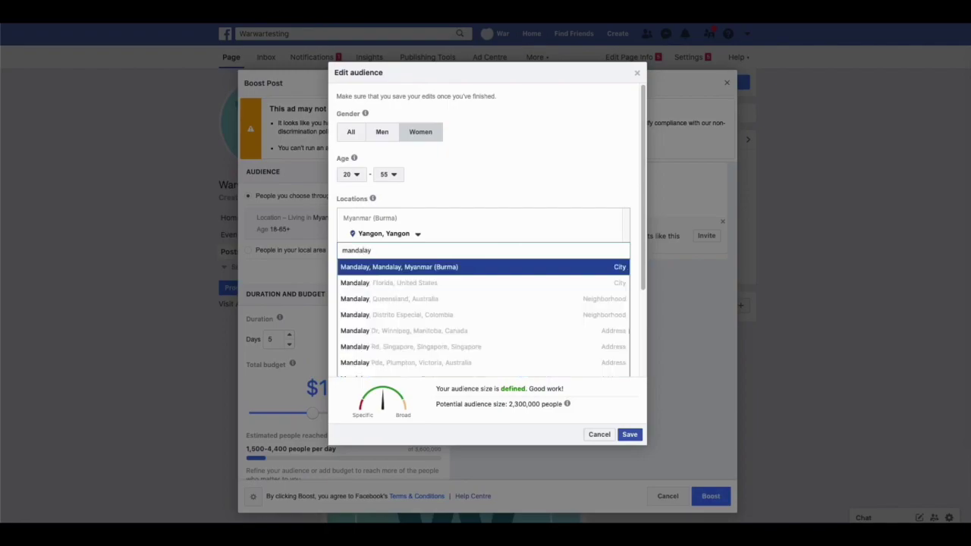
left_click(413, 267)
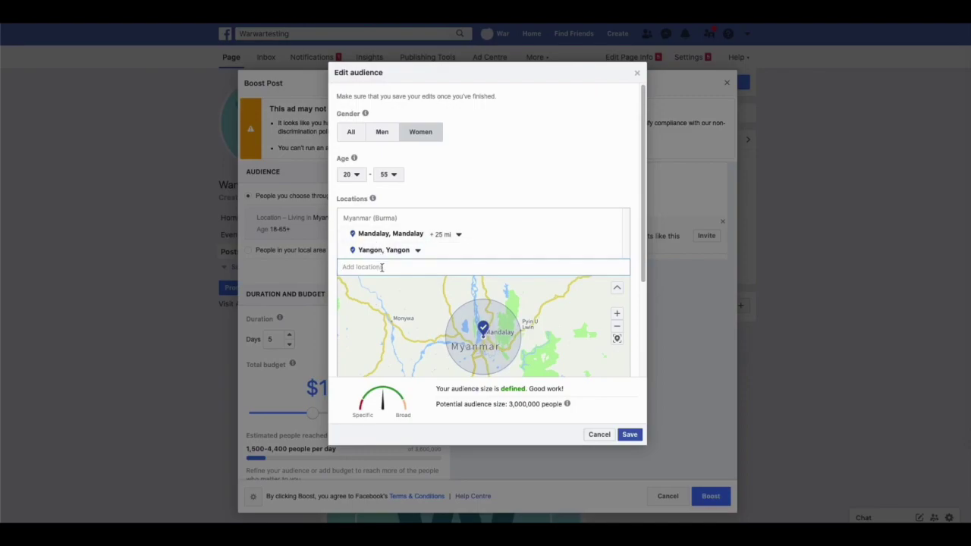
type("taung")
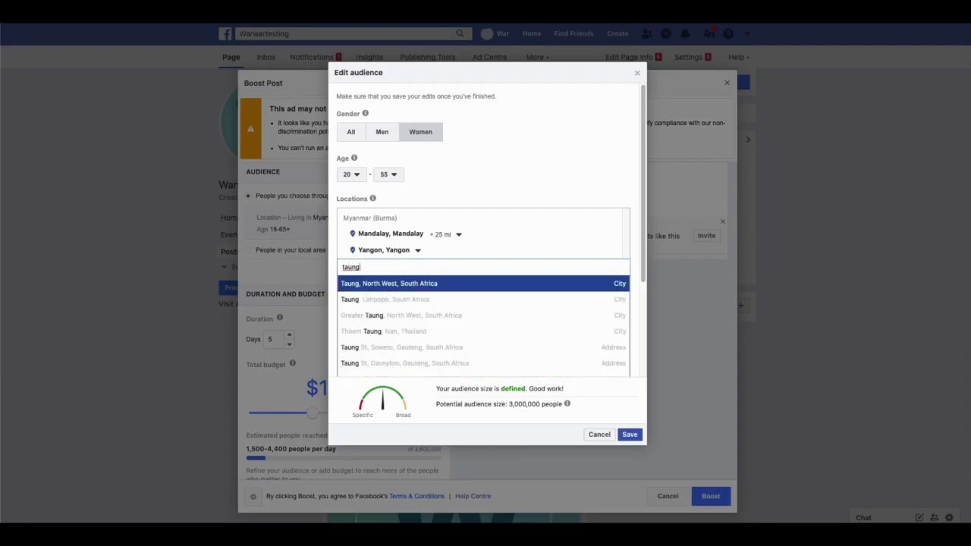
type("u")
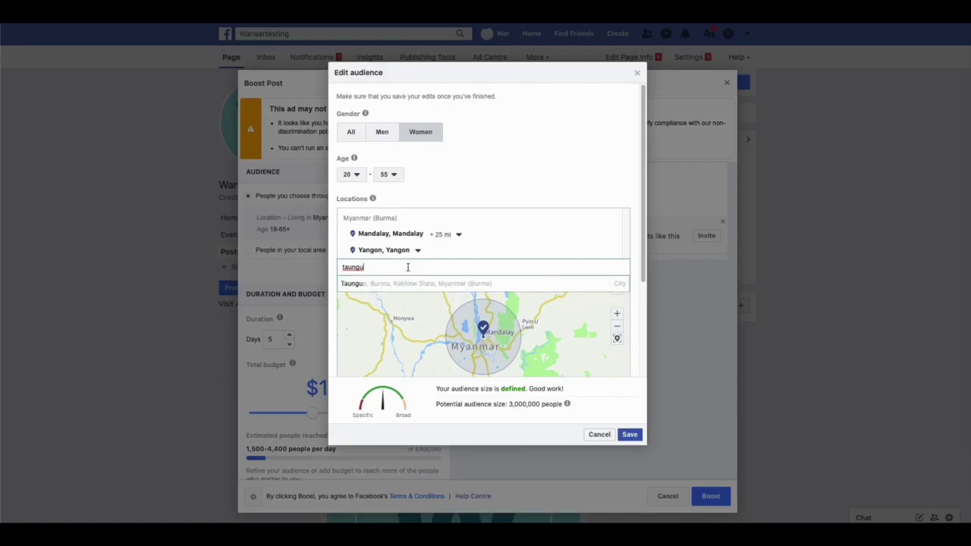
key("BackSpace")
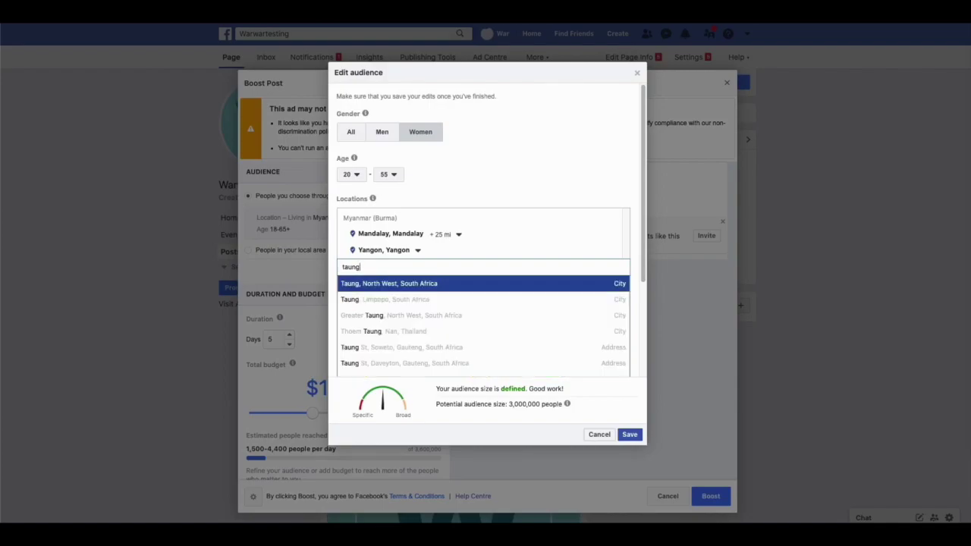
type("oo")
key("BackSpace")
key("BackSpace")
type("oo")
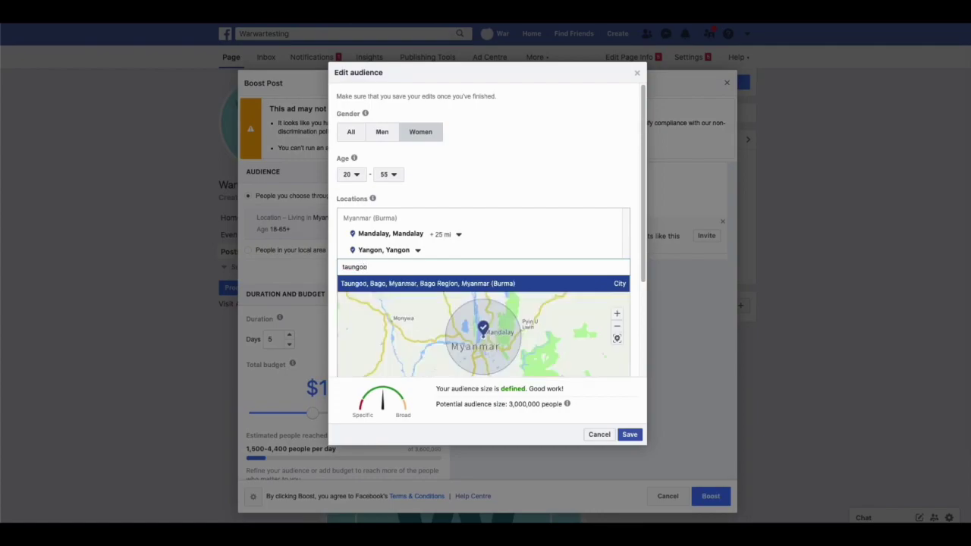
left_click(419, 284)
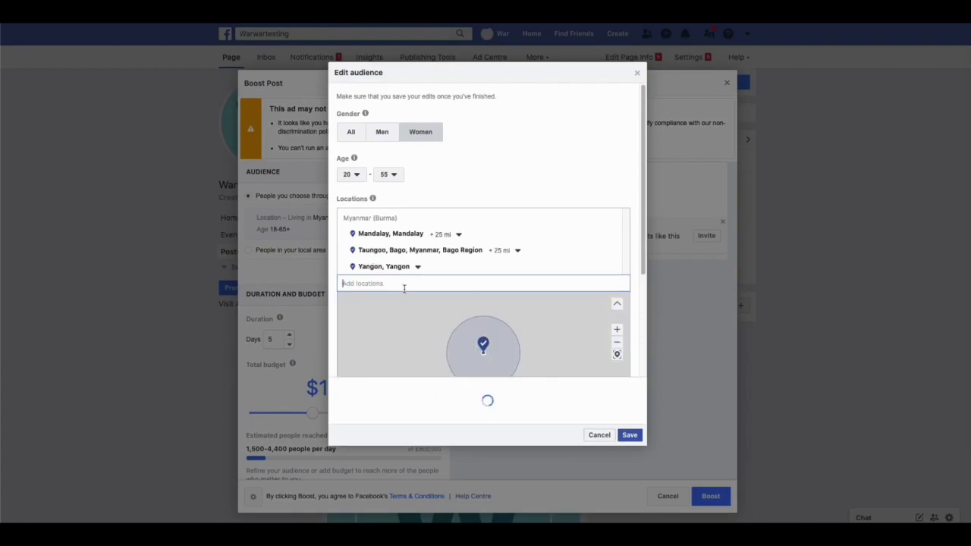
Add Bago and Naypyidaw, Myanmar as further target locations.
type("pego")
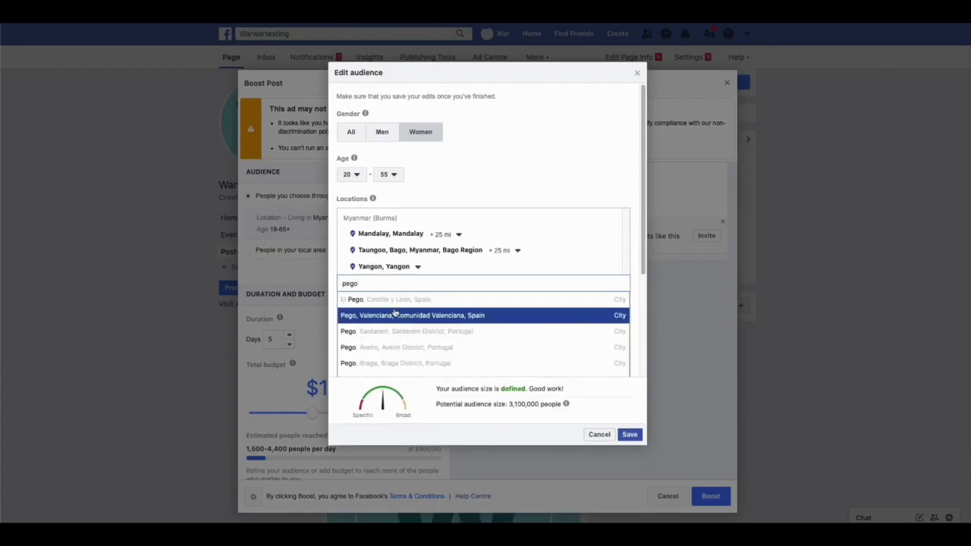
type(",myanmar")
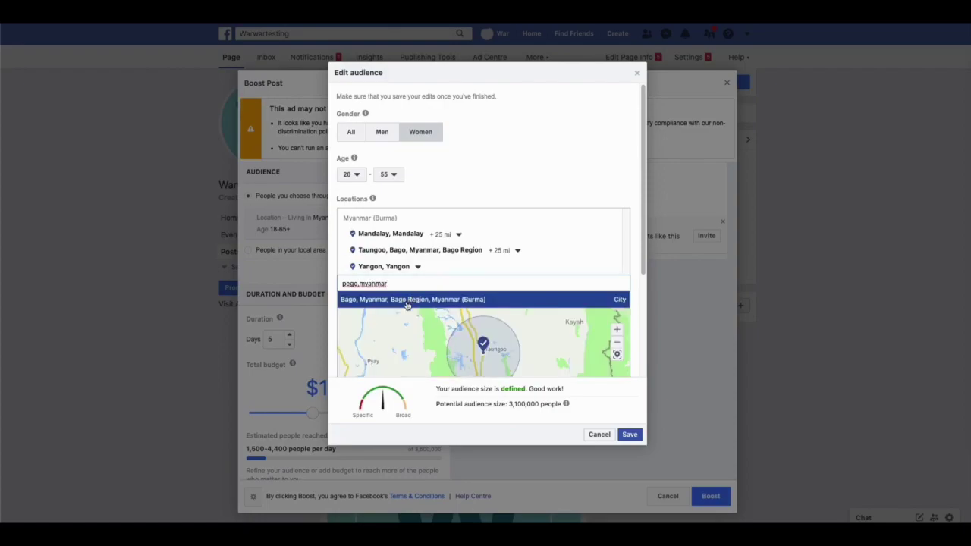
left_click(406, 301)
type("nayp")
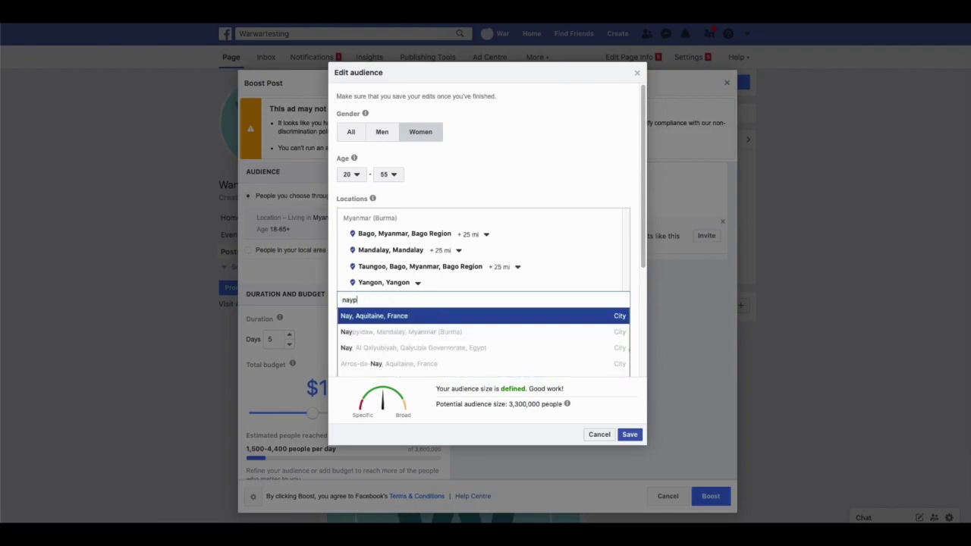
type("yi")
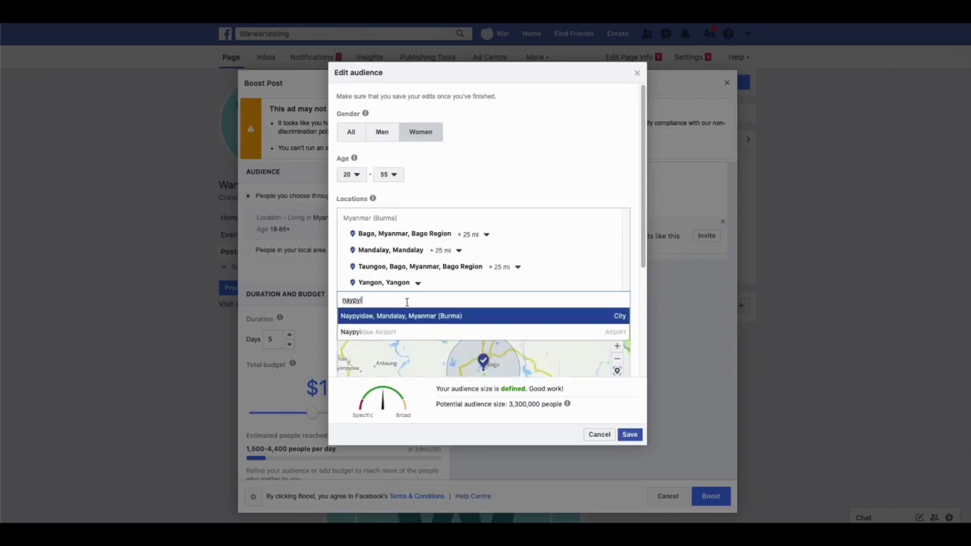
left_click(410, 316)
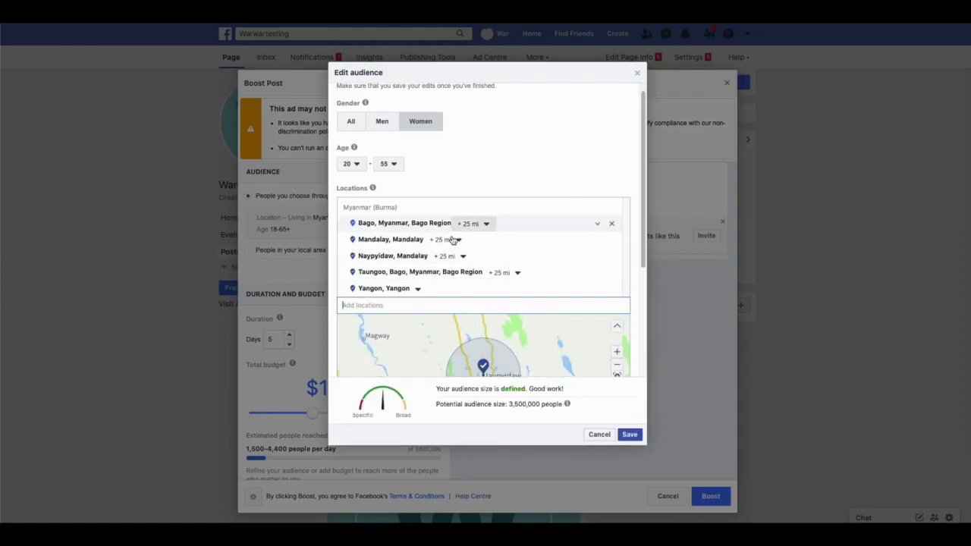
Scroll down to Detailed targeting and begin adding interest-based targeting.
scroll(493, 258, "down", 3)
scroll(540, 279, "down", 1)
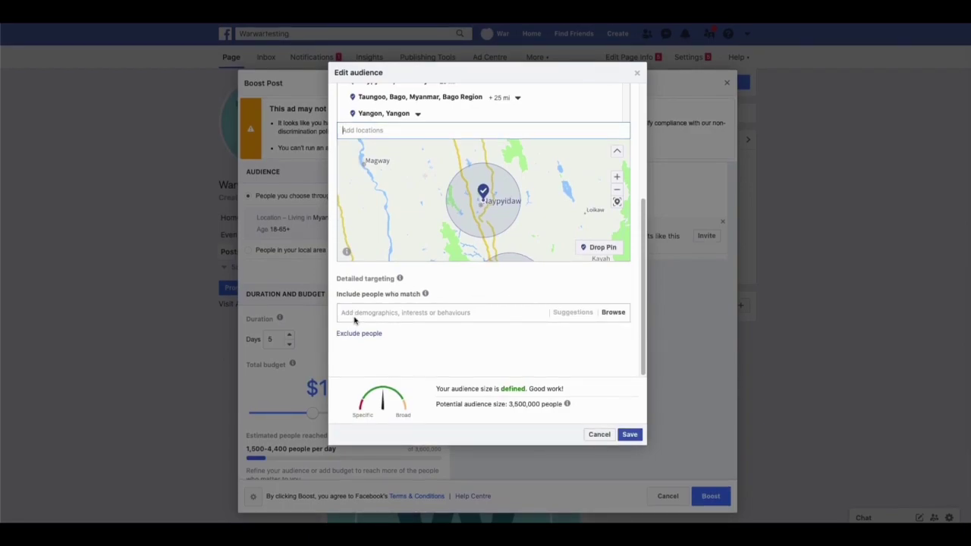
left_click(354, 317)
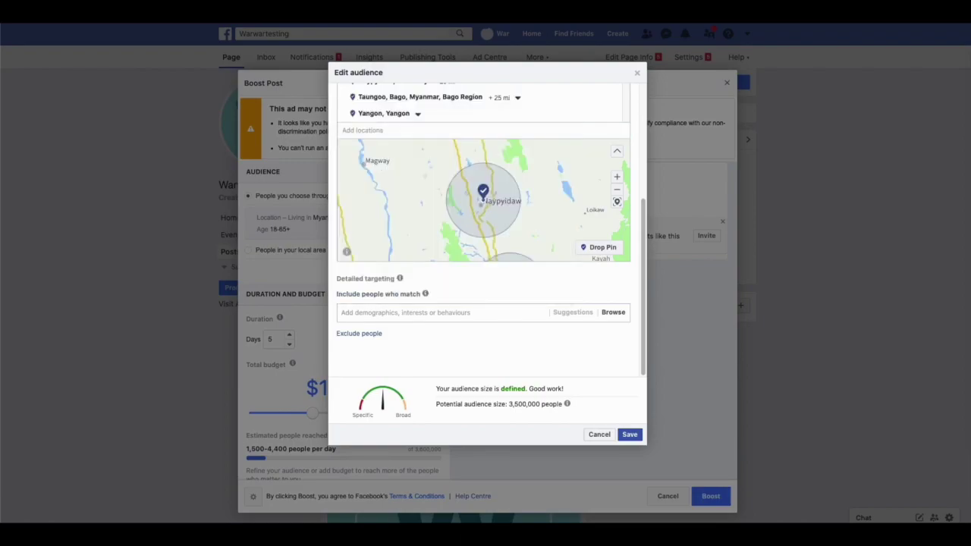
scroll(433, 208, "up", 4)
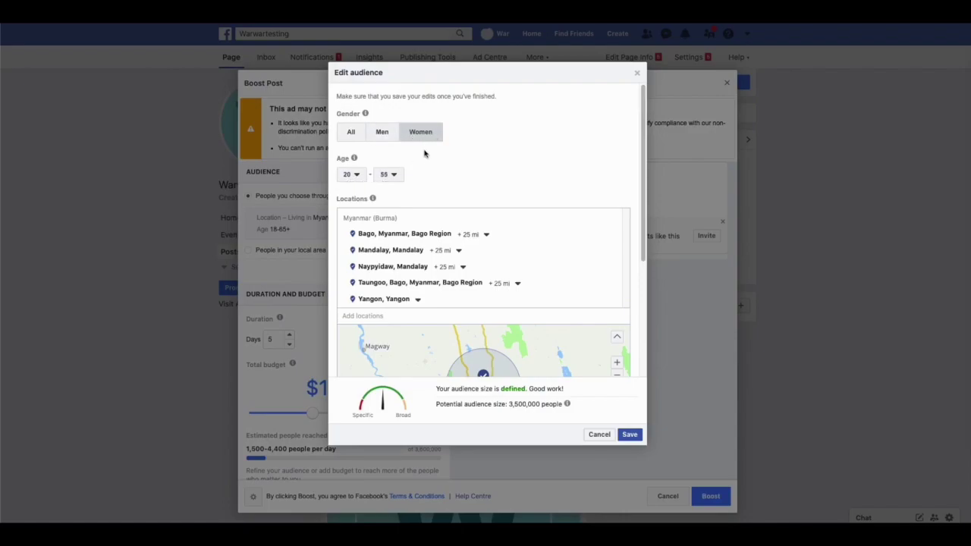
scroll(425, 152, "down", 1)
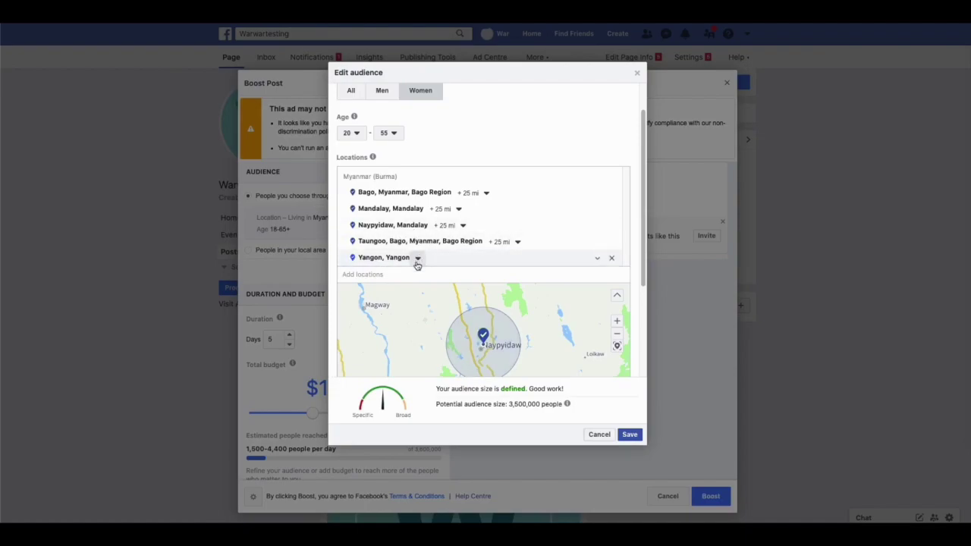
scroll(417, 266, "down", 2)
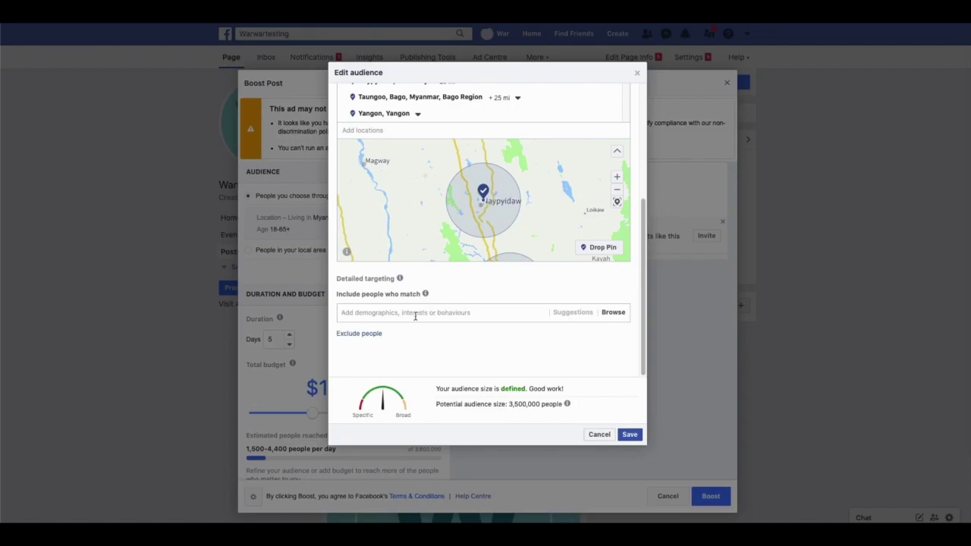
Add Online shopping as an interest, then look through 'cosmetic' search results.
left_click(423, 314)
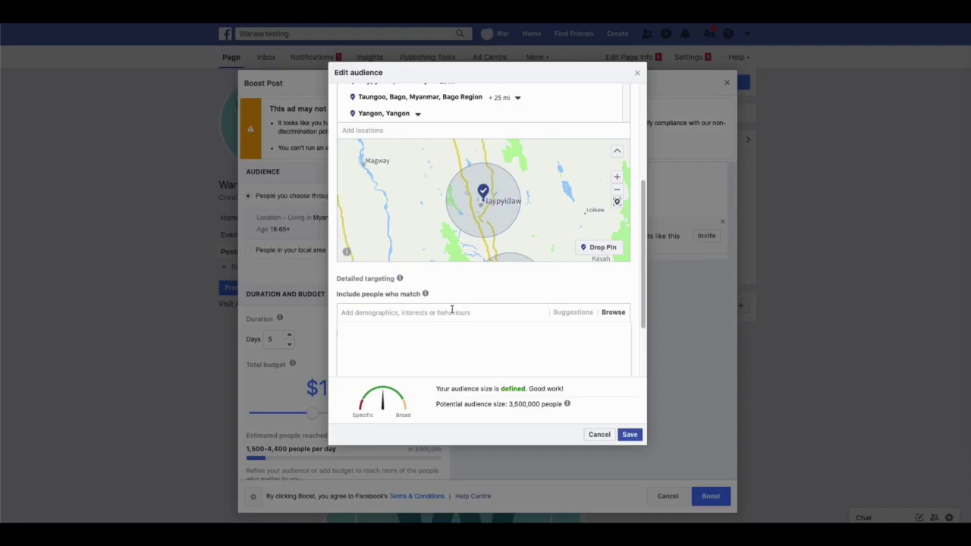
type("online")
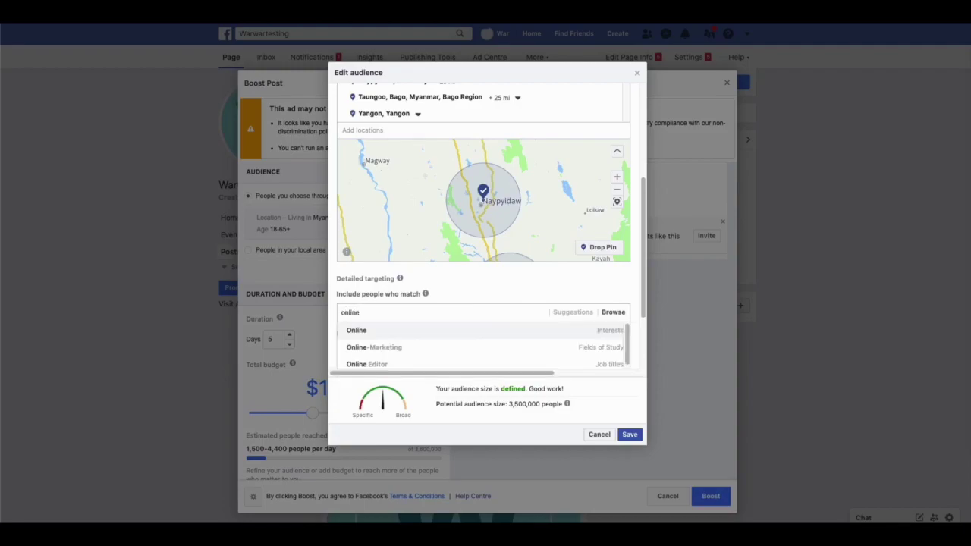
type(" shop")
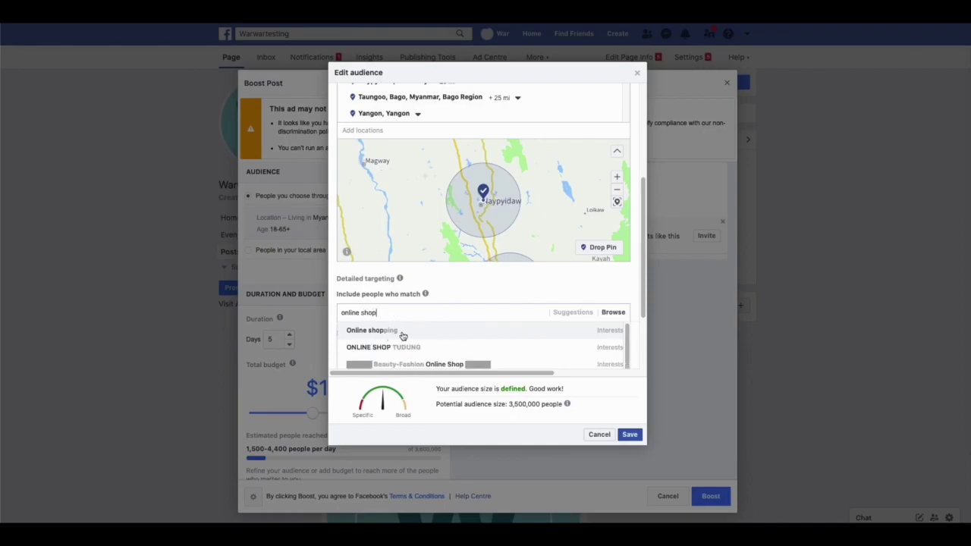
left_click(403, 332)
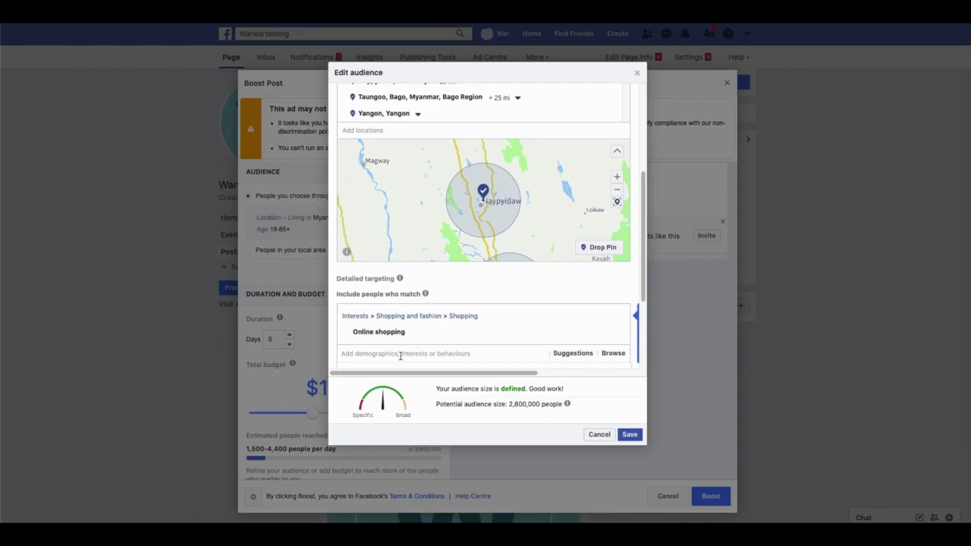
type("cos")
key("ctrl+a")
type("cosmetic")
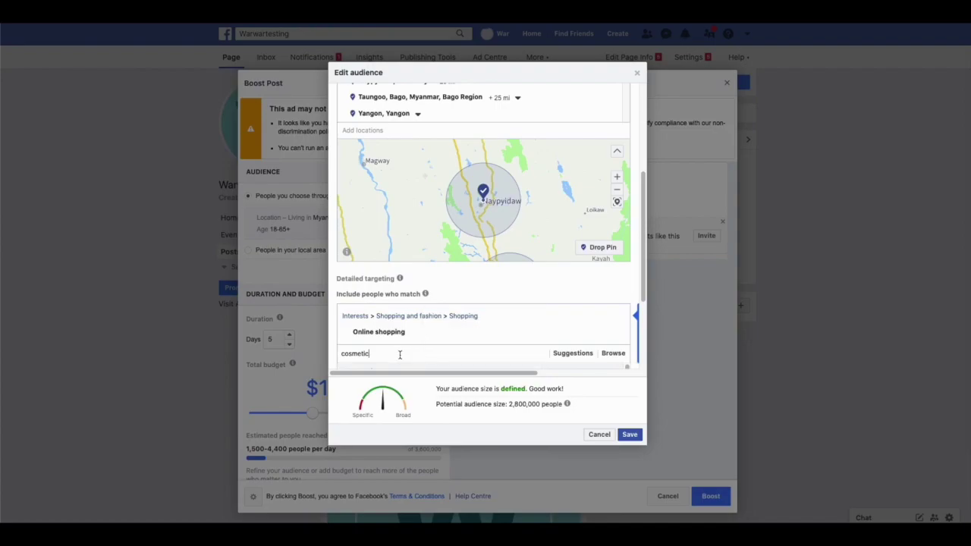
scroll(399, 354, "down", 2)
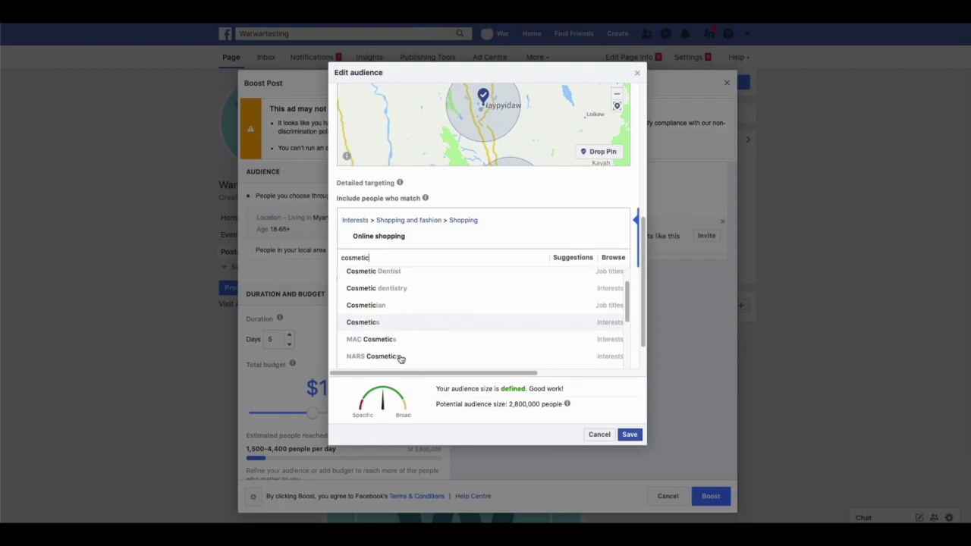
scroll(402, 300, "up", 1)
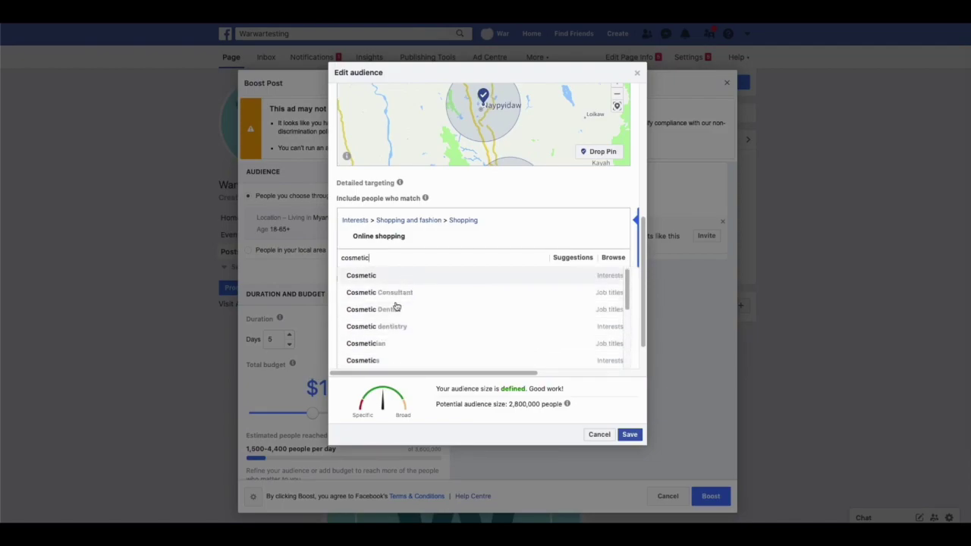
scroll(393, 345, "down", 1)
scroll(392, 349, "up", 1)
Replace the search with 'mango' and add Mango (clothing) as an interest.
key("ctrl+a")
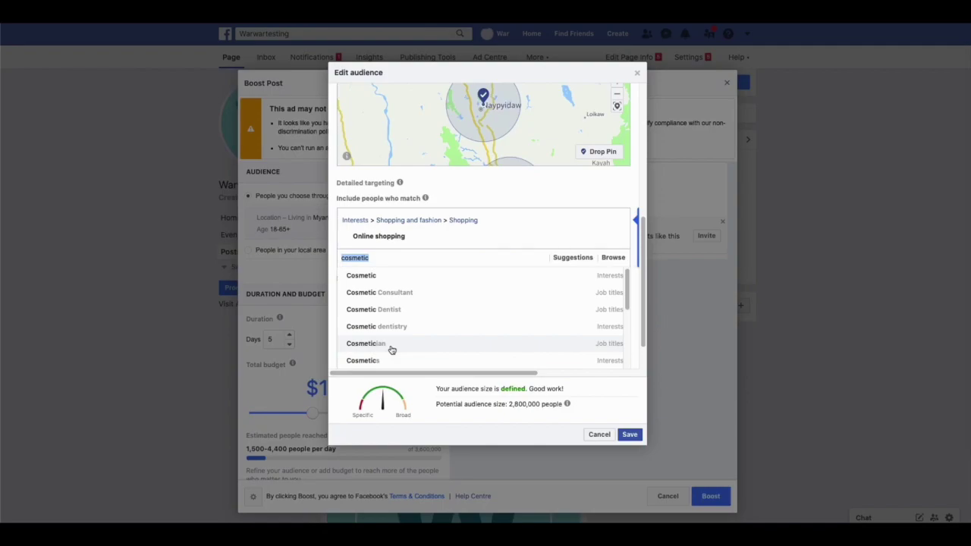
type("mangg")
key("BackSpace")
type("o")
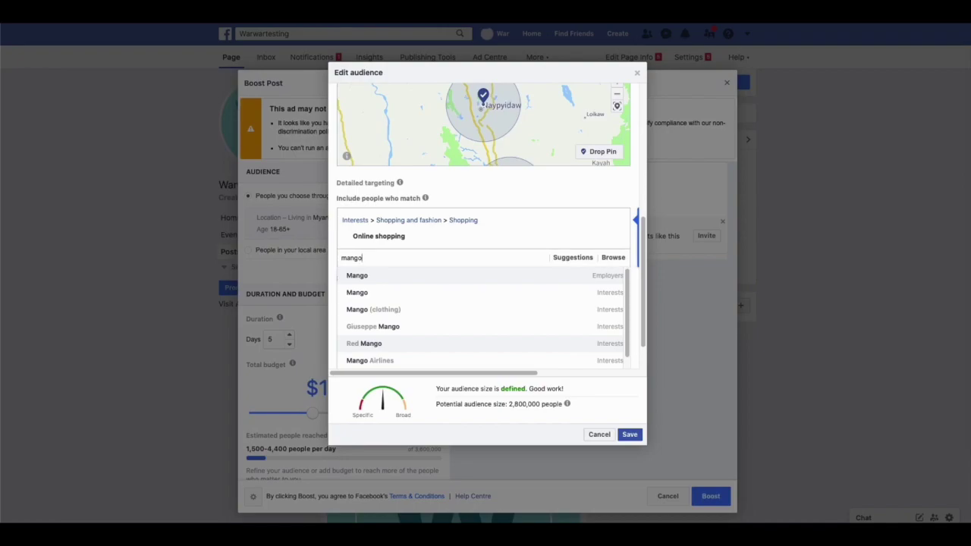
left_click(373, 313)
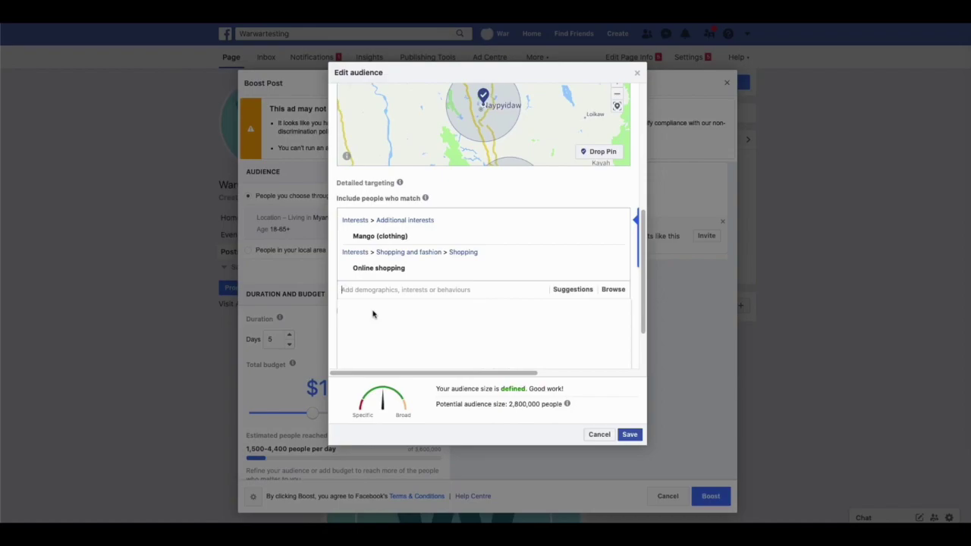
Add H&M and Shopping and fashion as interests, raising reach to 3,000,000.
type("h")
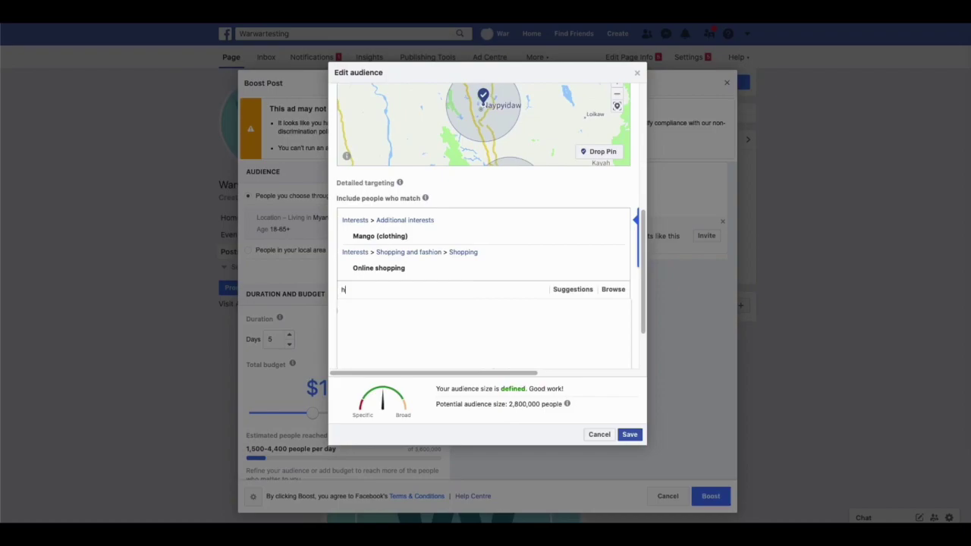
type("&m")
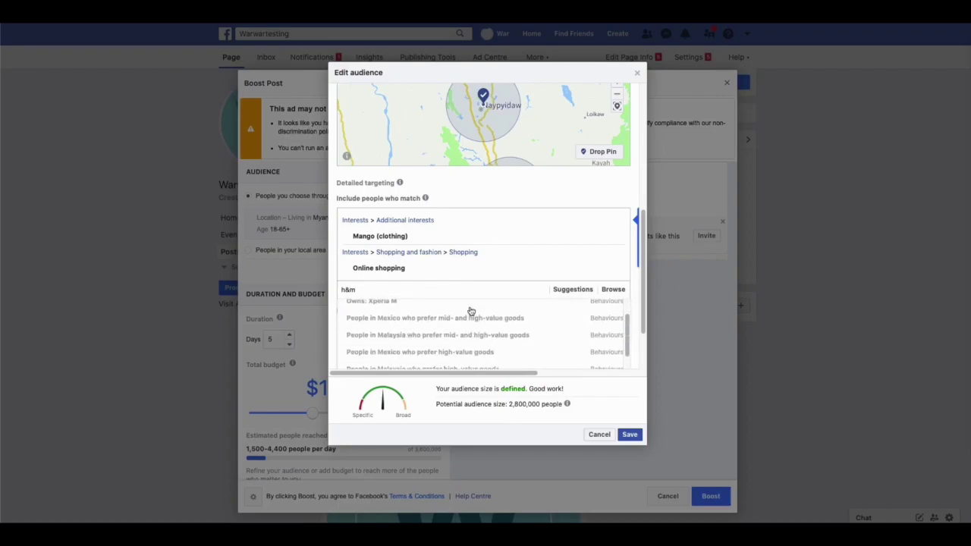
left_click(361, 307)
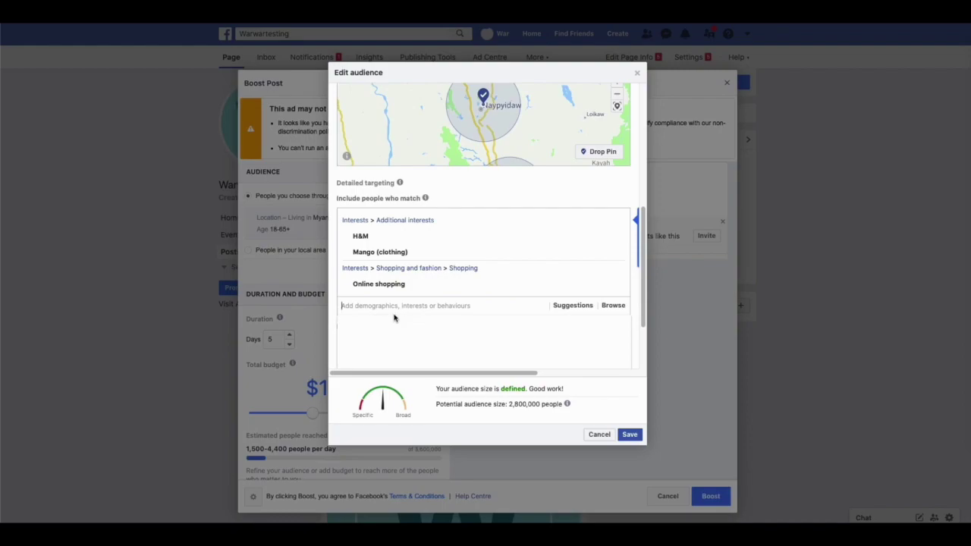
type("fashion")
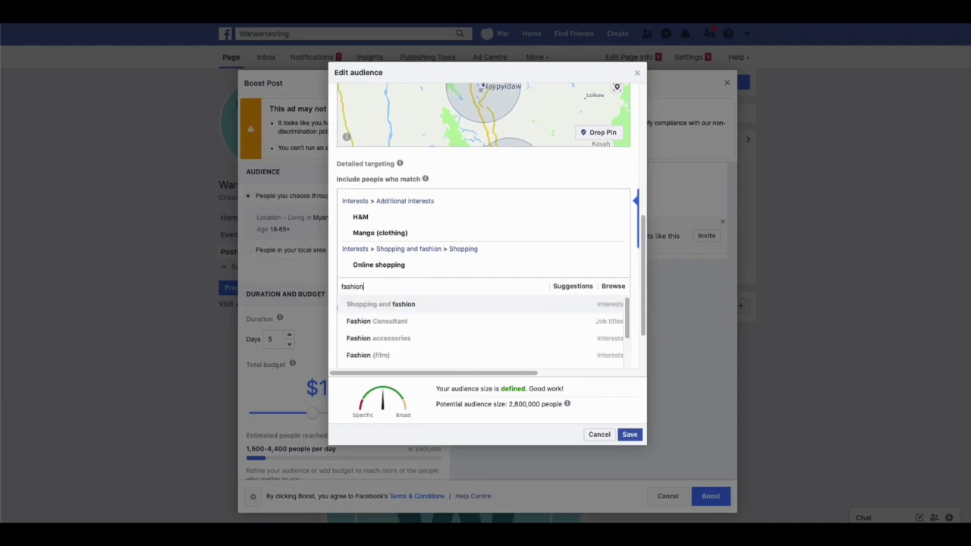
left_click(401, 306)
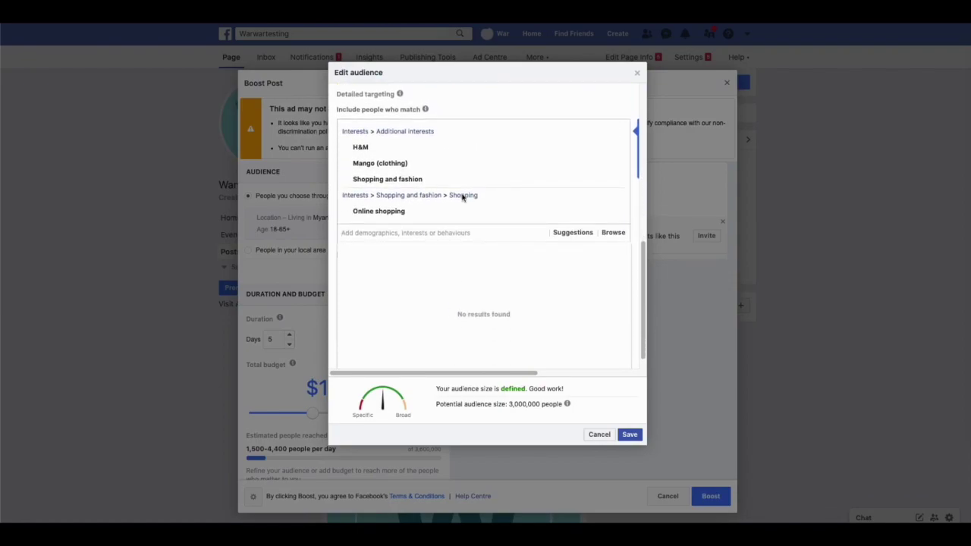
Review the edited audience and save it.
mouse_move(462, 202)
scroll(427, 306, "down", 1)
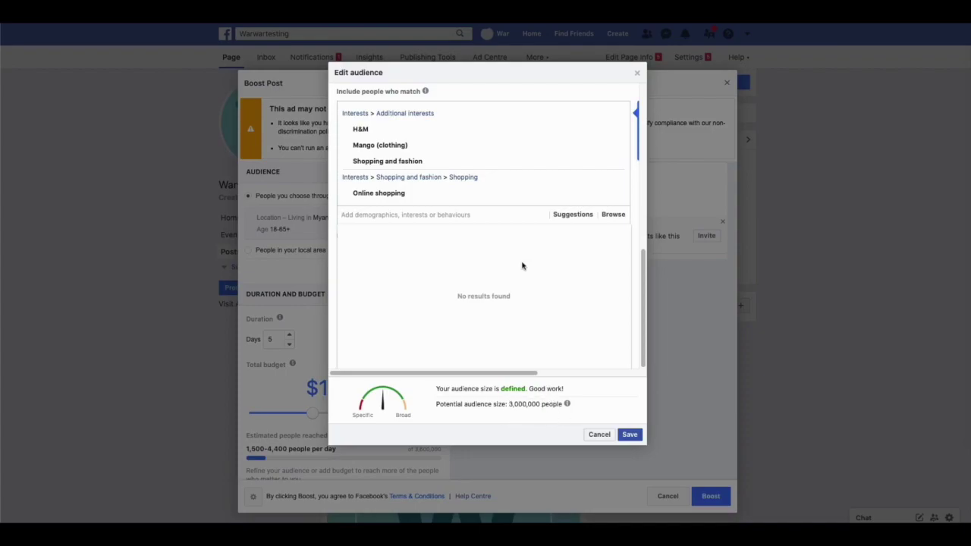
scroll(522, 266, "up", 6)
scroll(522, 266, "down", 6)
left_click(630, 435)
Save the audience and scroll to Duration and budget, showing 5 days and $10.00.
left_click(630, 435)
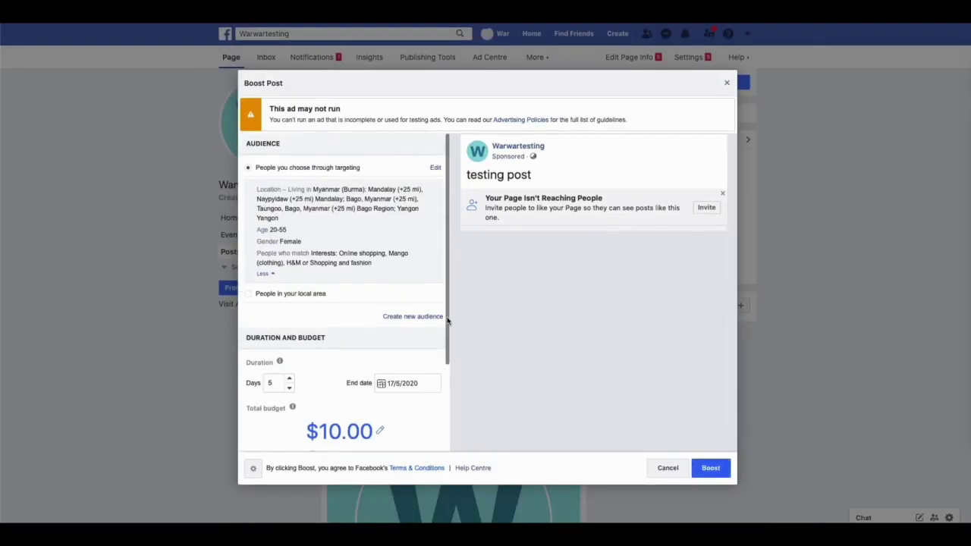
left_click_drag(447, 322, 434, 292)
left_click_drag(449, 256, 450, 314)
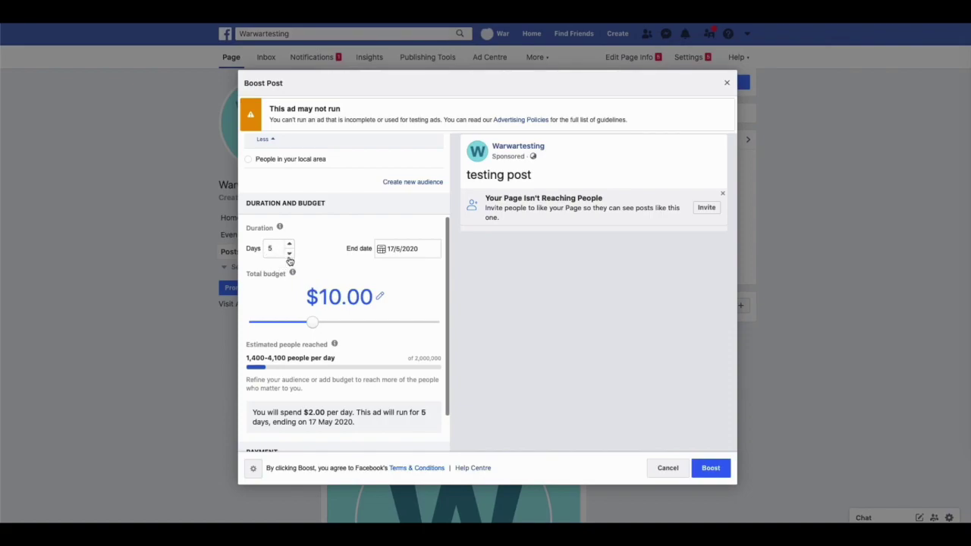
left_click(290, 254)
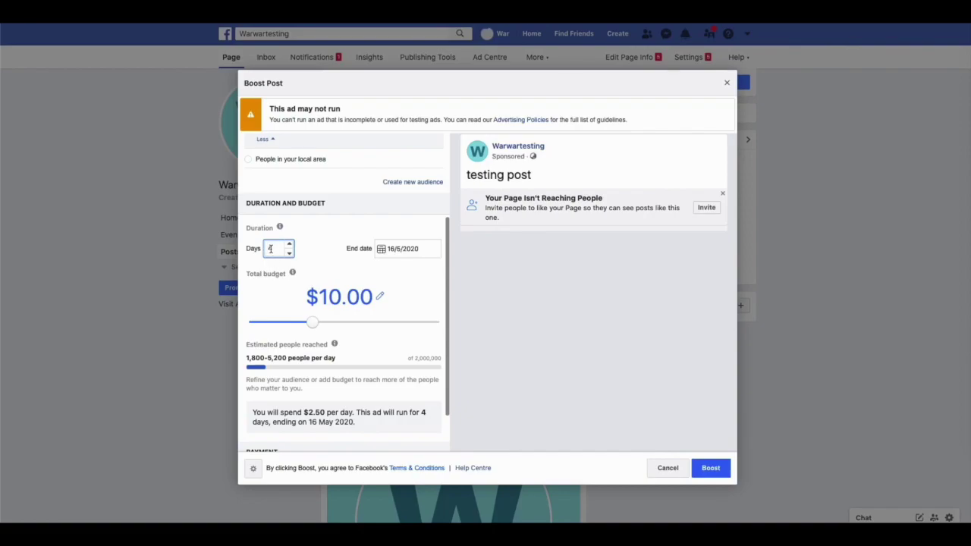
scroll(326, 271, "down", 1)
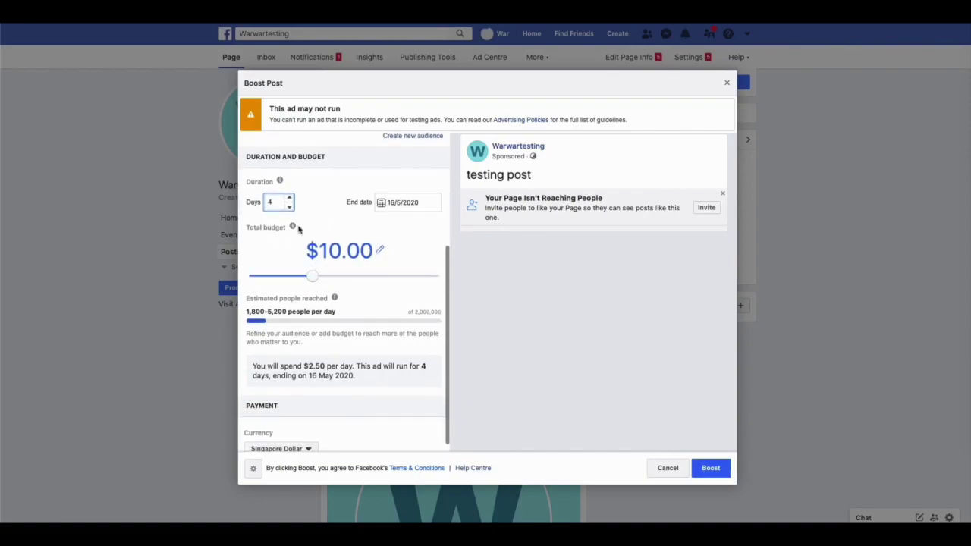
left_click(377, 254)
left_click(377, 253)
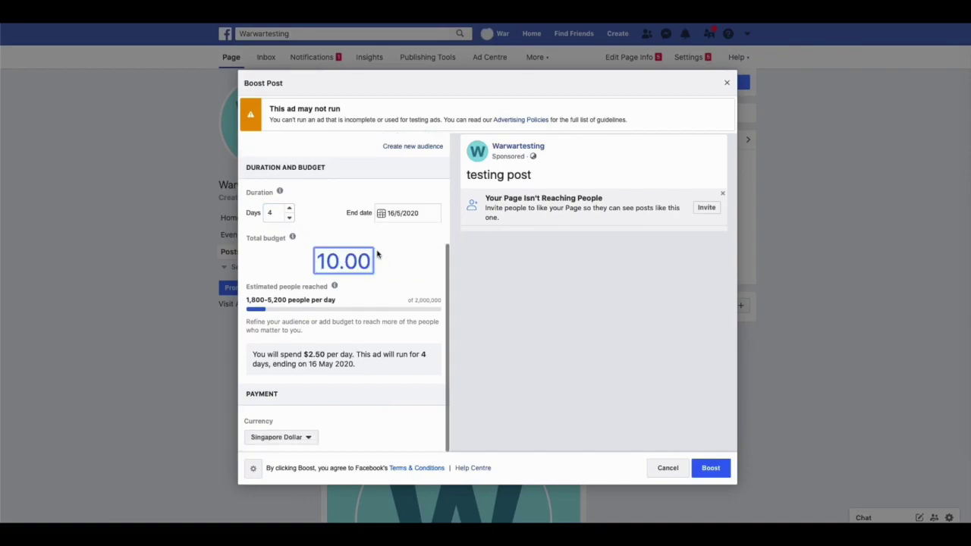
left_click(329, 262)
key("BackSpace")
key("BackSpace")
type("8")
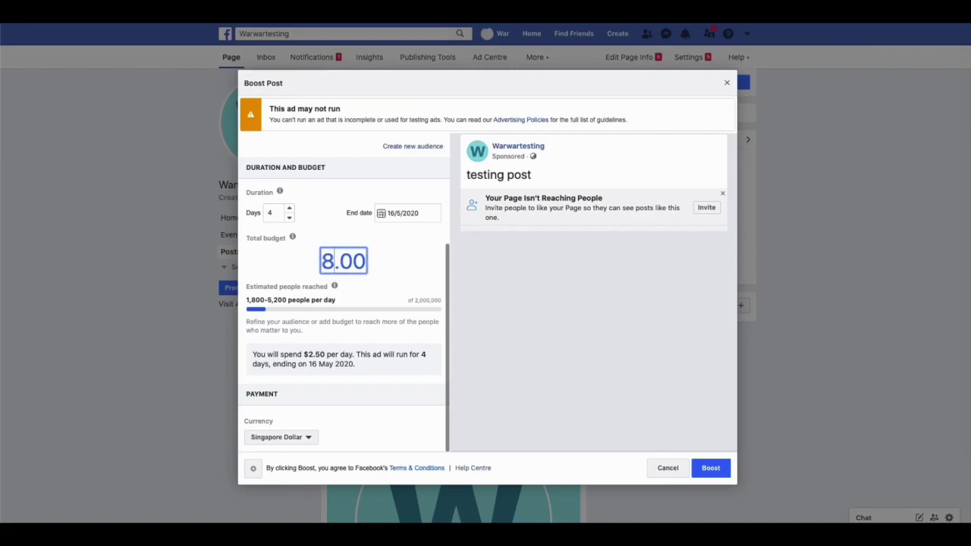
left_click(391, 286)
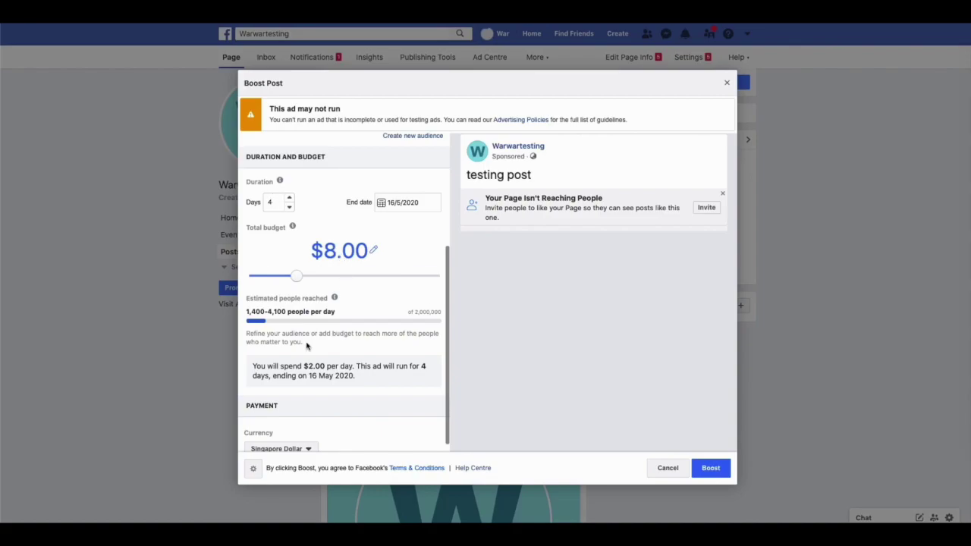
scroll(307, 345, "down", 1)
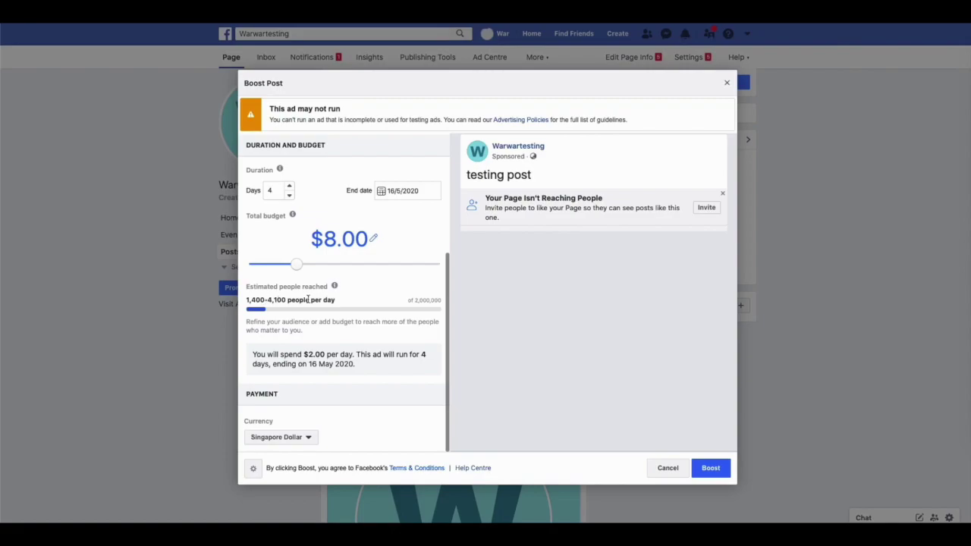
left_click(373, 238)
key("BackSpace")
type("10")
left_click(402, 269)
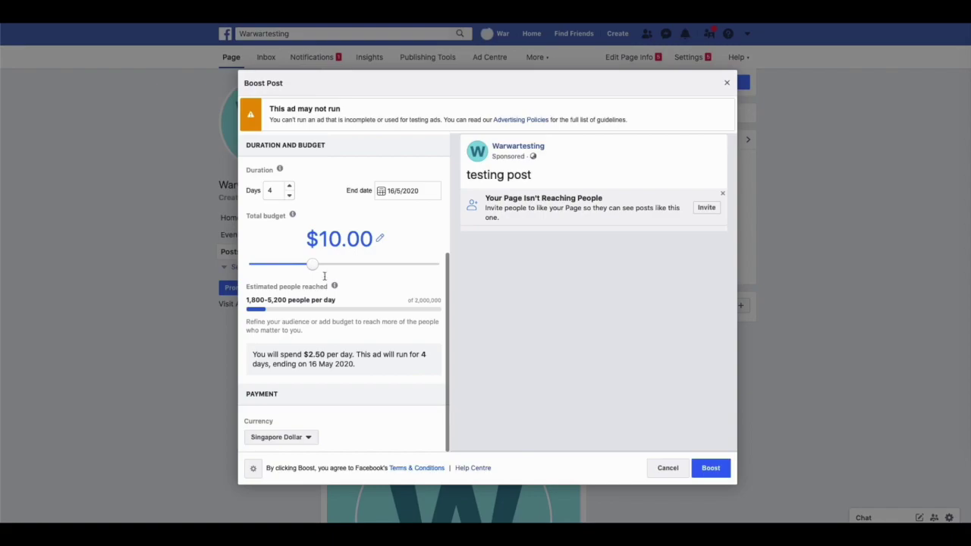
mouse_move(292, 216)
scroll(364, 333, "up", 1)
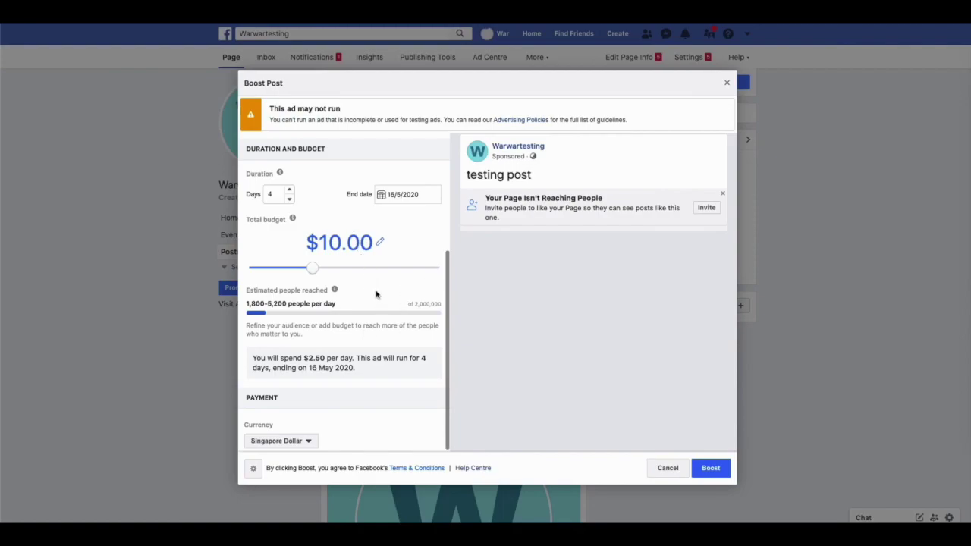
scroll(378, 339, "down", 1)
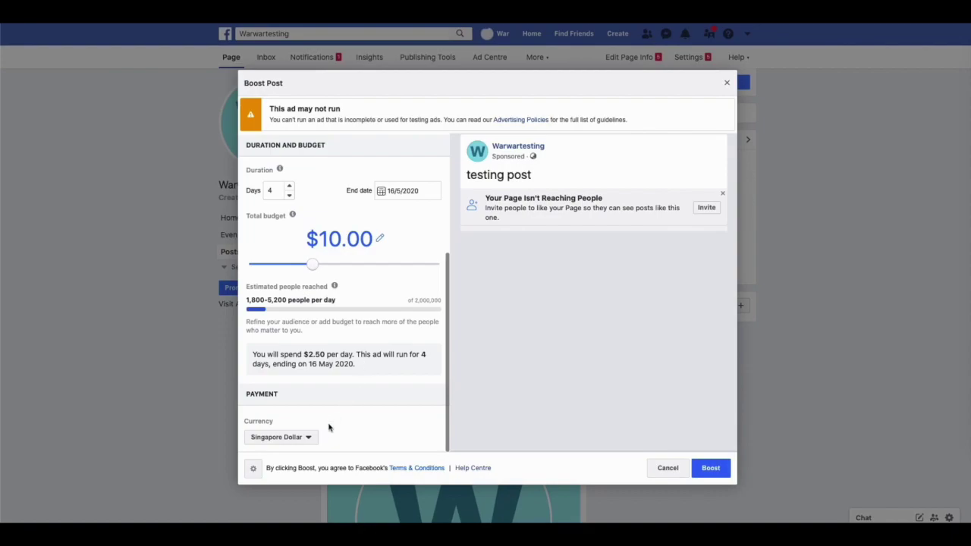
Change the payment currency from Singapore Dollar to US Dollar.
left_click(292, 437)
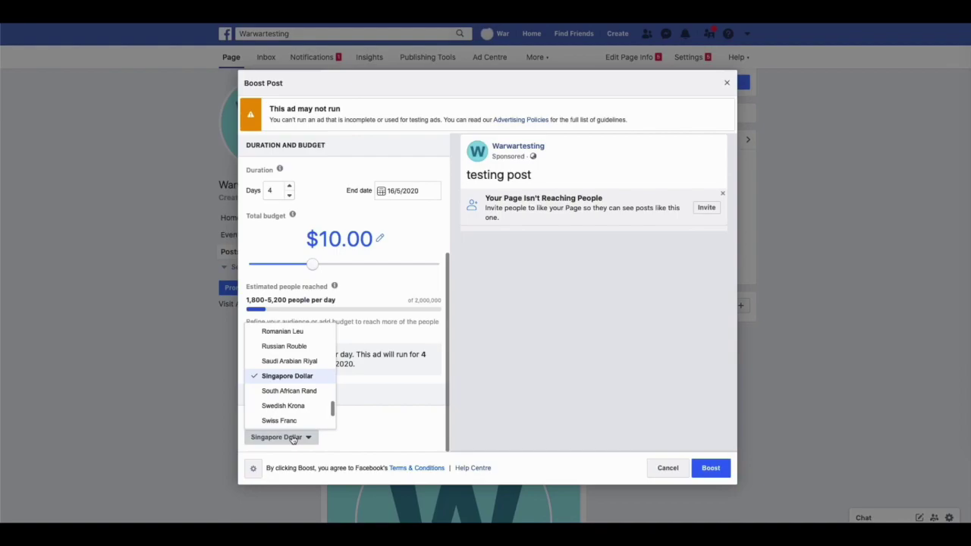
left_click(299, 376)
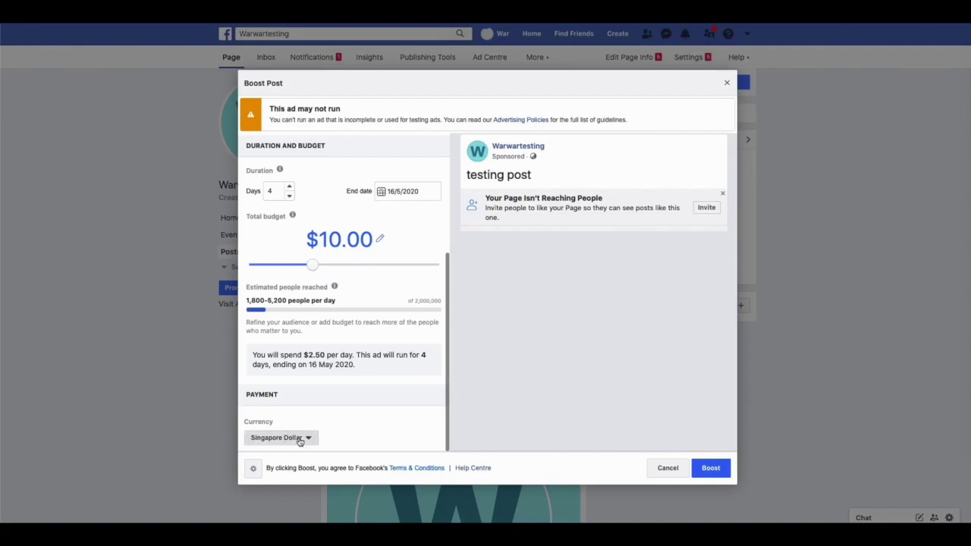
left_click(299, 440)
left_click(332, 410)
left_click(331, 408)
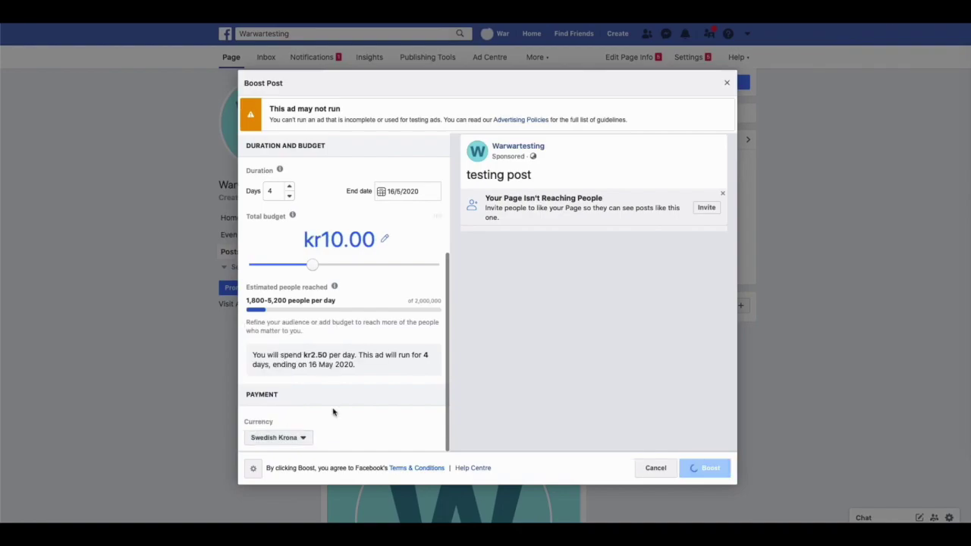
scroll(308, 422, "down", 2)
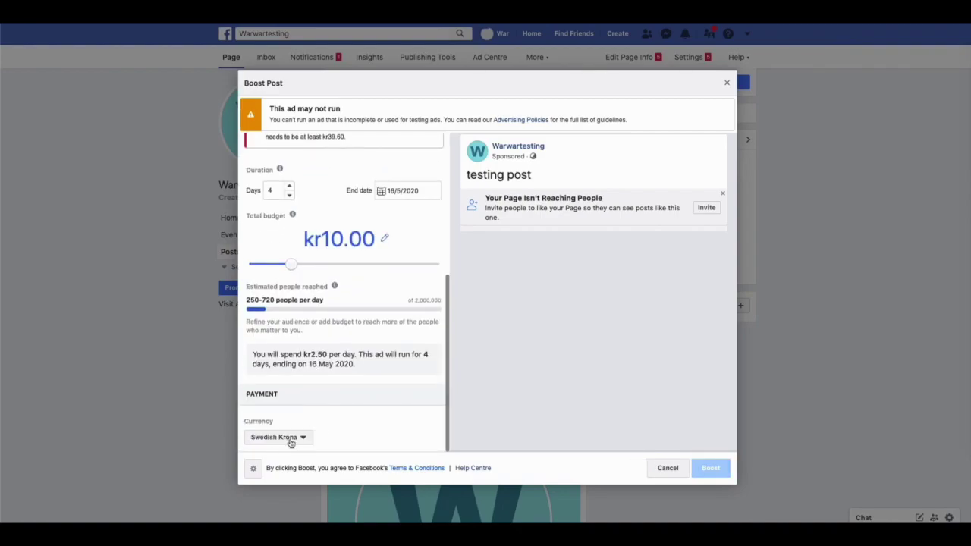
left_click(290, 439)
left_click_drag(333, 409, 332, 425)
left_click(276, 406)
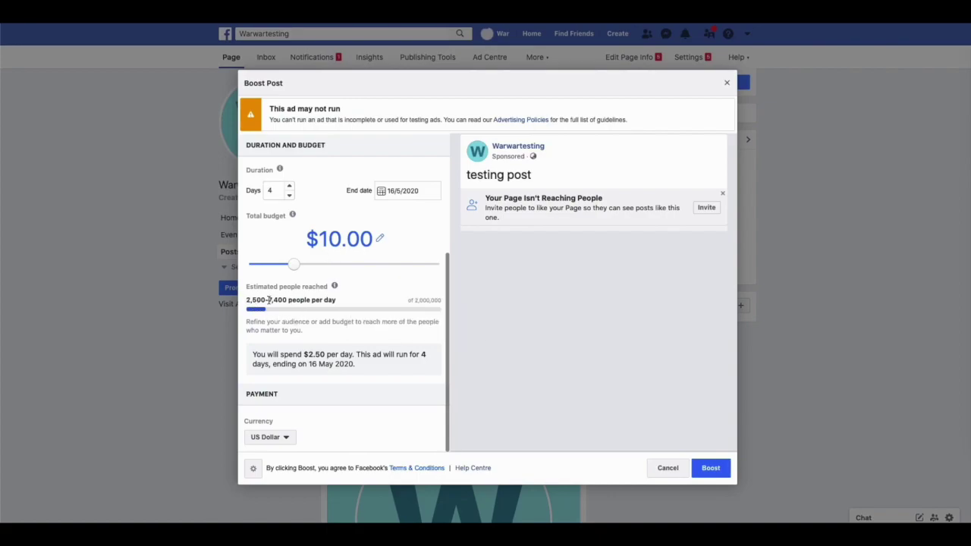
Change the total budget from $10.00 to $7.00.
left_click(333, 240)
key("BackSpace")
key("BackSpace")
type("7")
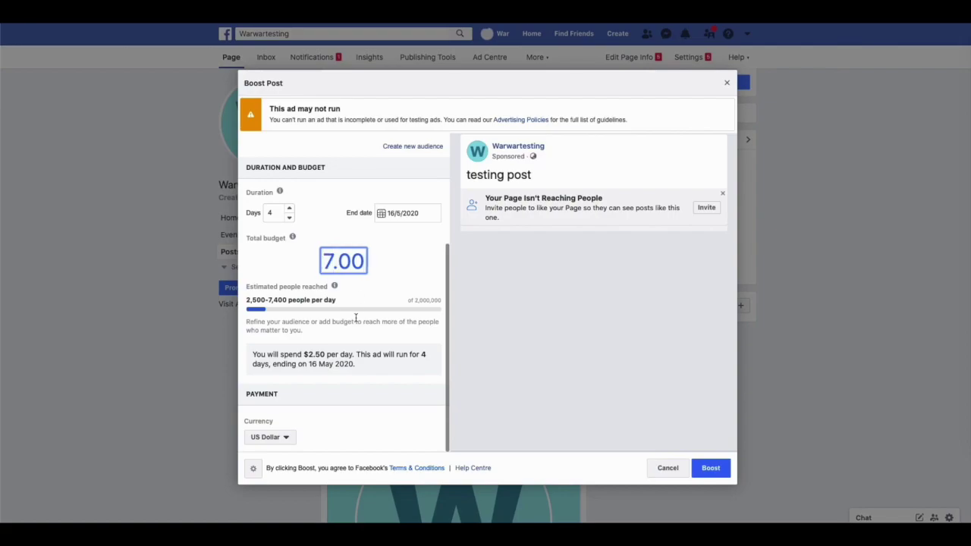
left_click(379, 289)
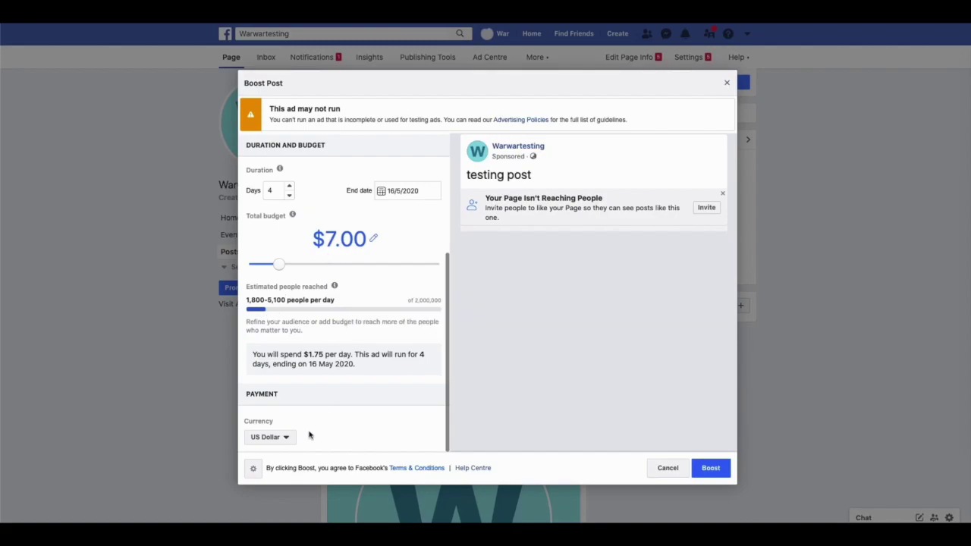
Submit the boosted post with the Boost button.
scroll(329, 175, "up", 1)
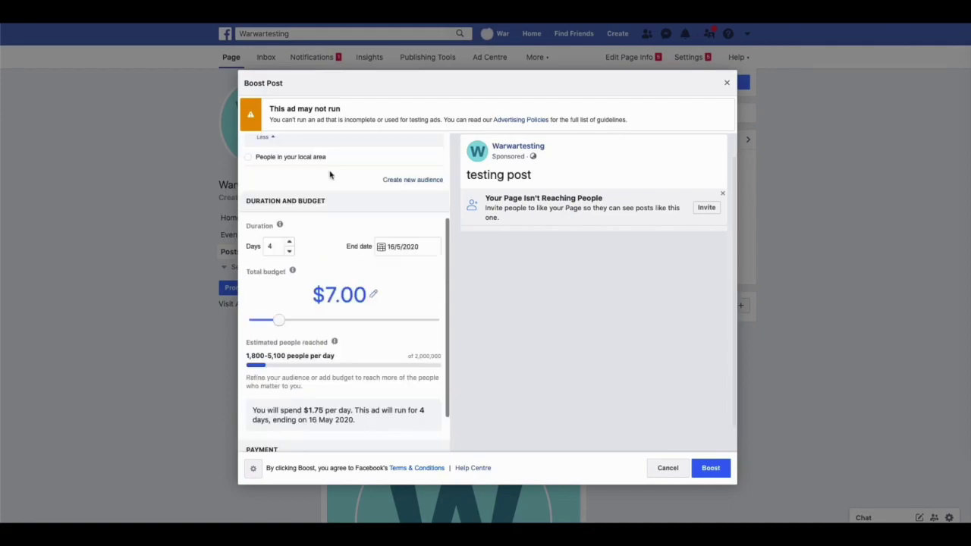
scroll(329, 175, "up", 2)
scroll(353, 317, "down", 4)
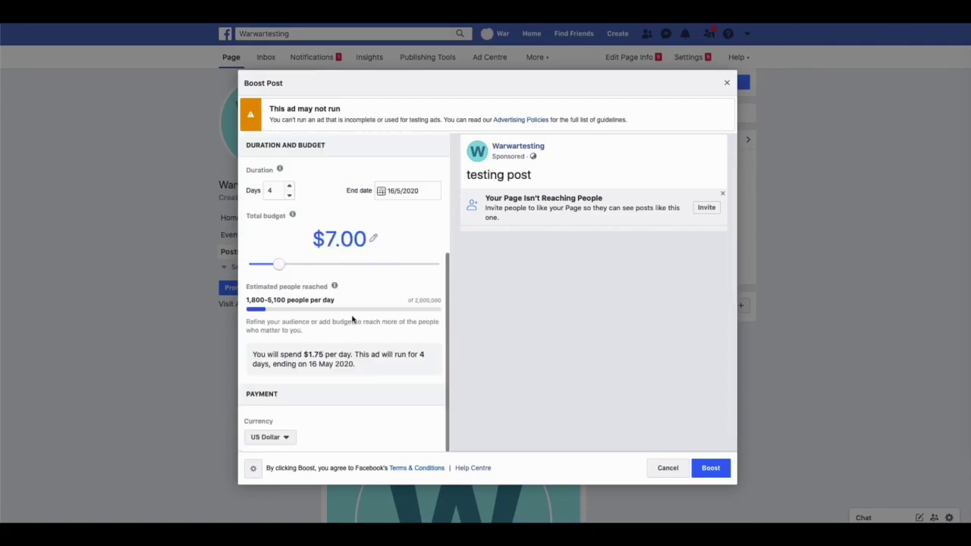
left_click(712, 469)
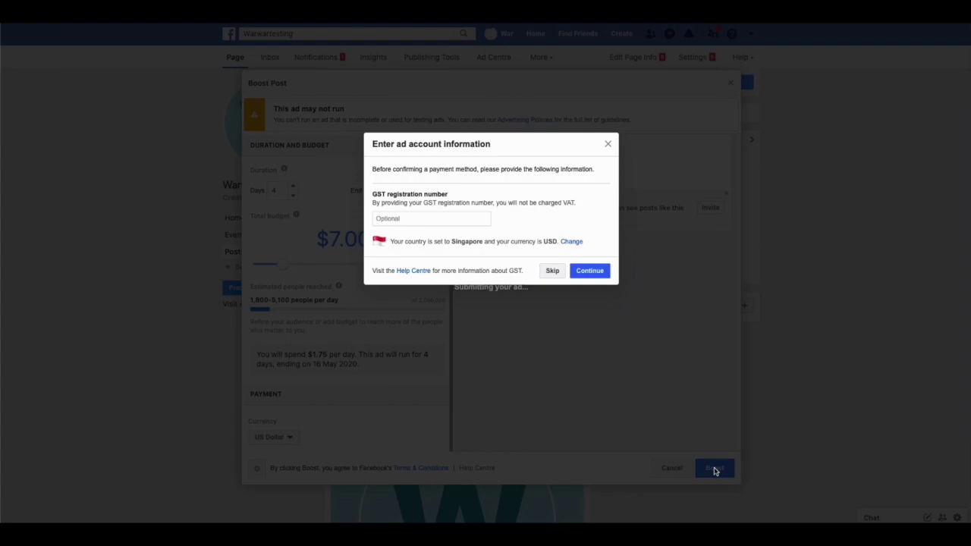
Leave the GST registration number empty and continue to payment method selection.
left_click(437, 225)
left_click(409, 219)
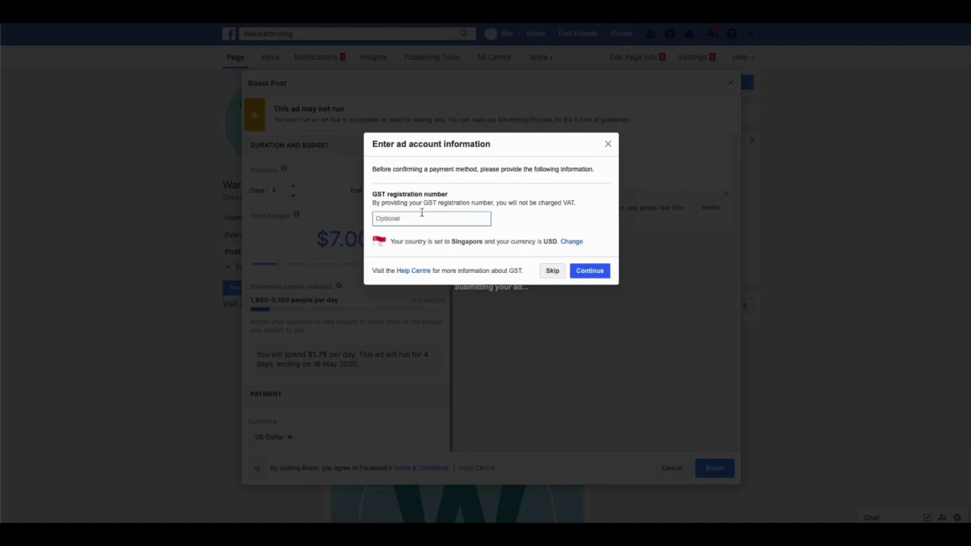
left_click(590, 273)
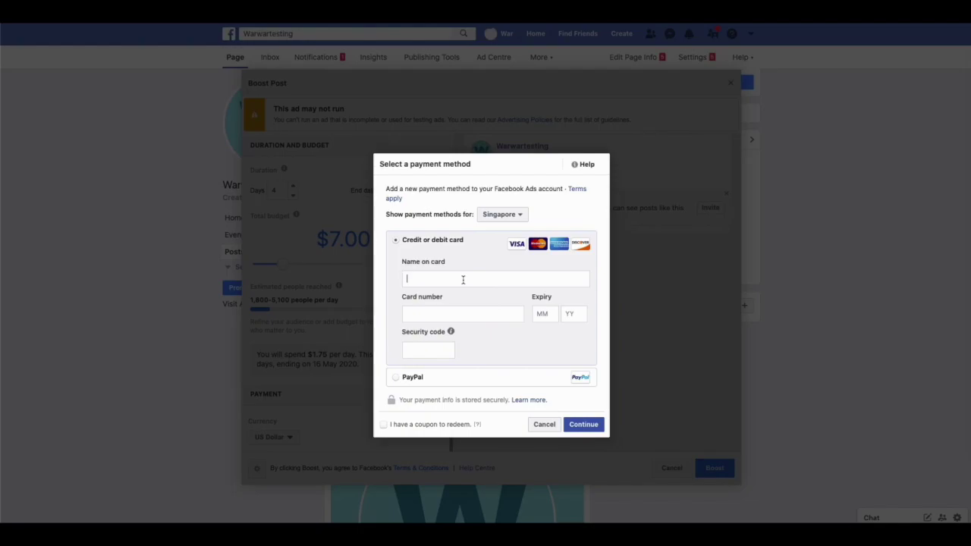
Keep Singapore as the payment country and enter the cardholder's name in Name on card.
left_click(514, 214)
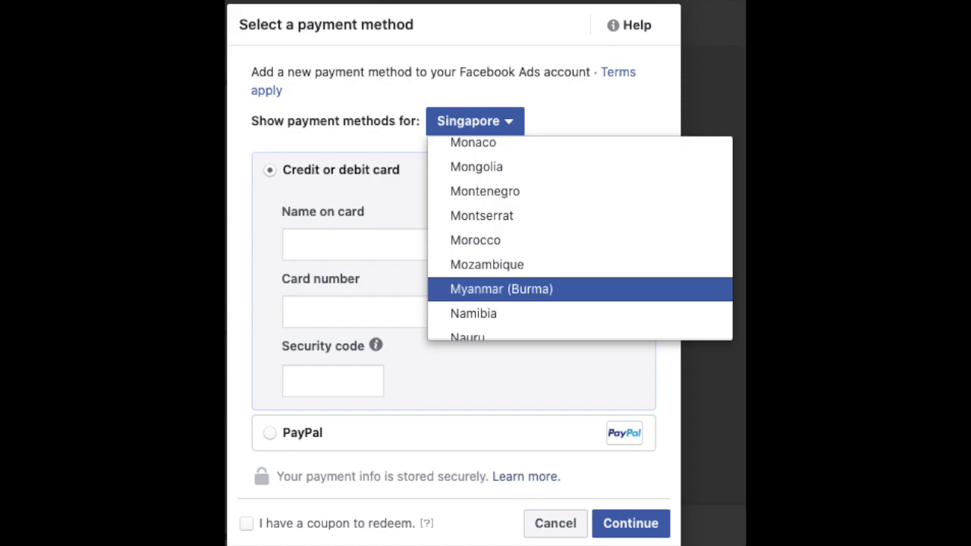
key("Escape")
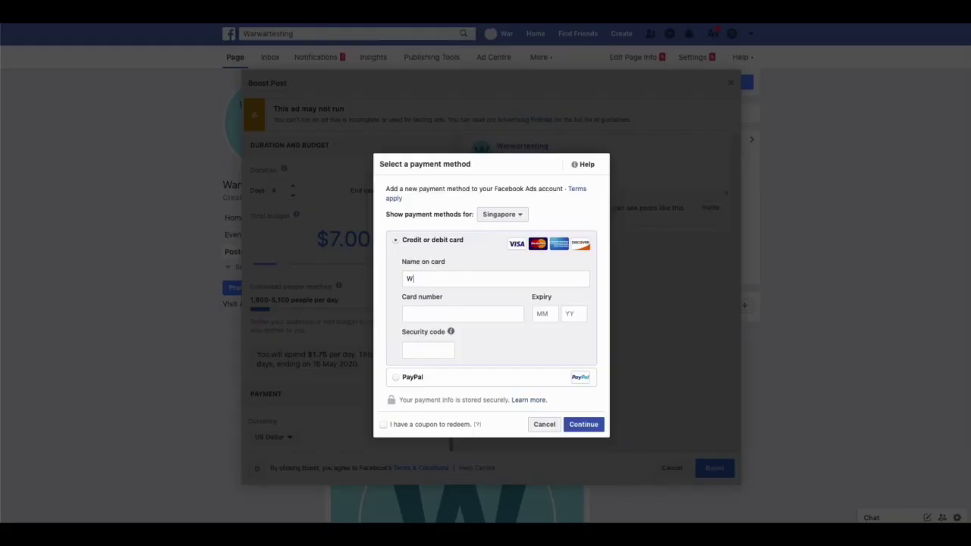
Leave the card number, expiry and security code fields empty while moving through them.
triple_click(433, 279)
left_click(443, 307)
left_click(428, 313)
left_click(541, 314)
left_click(428, 349)
Choose PayPal, dismiss its login popup, and cancel the payment method selection.
left_click(396, 377)
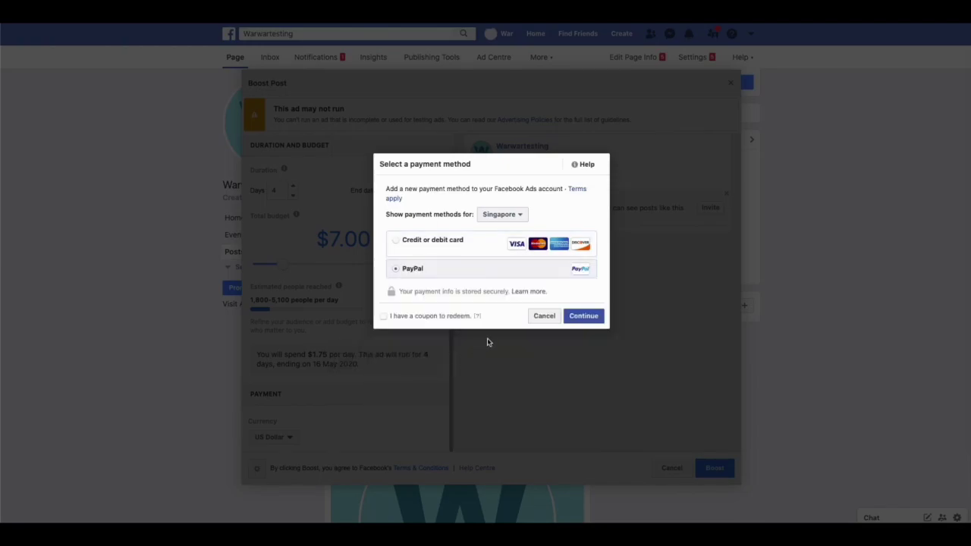
left_click(583, 316)
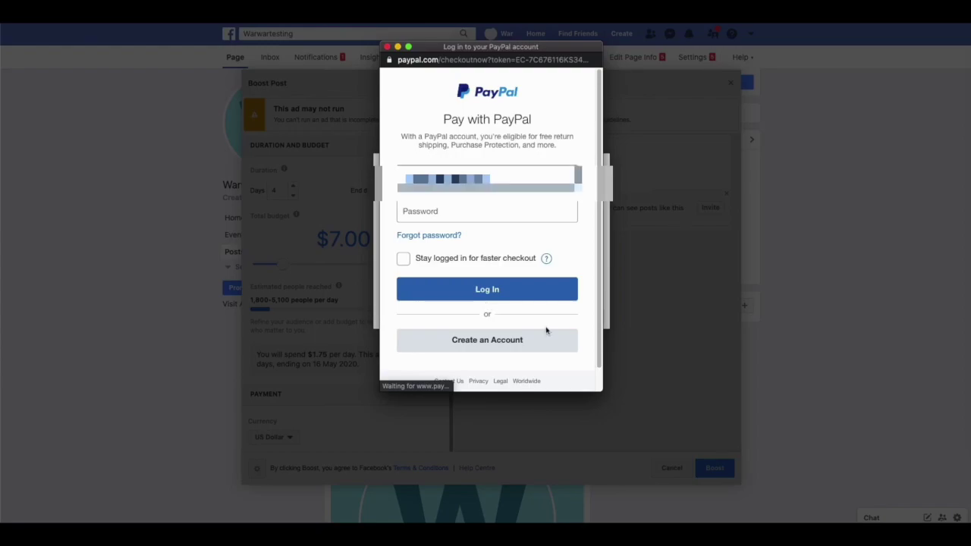
left_click(387, 47)
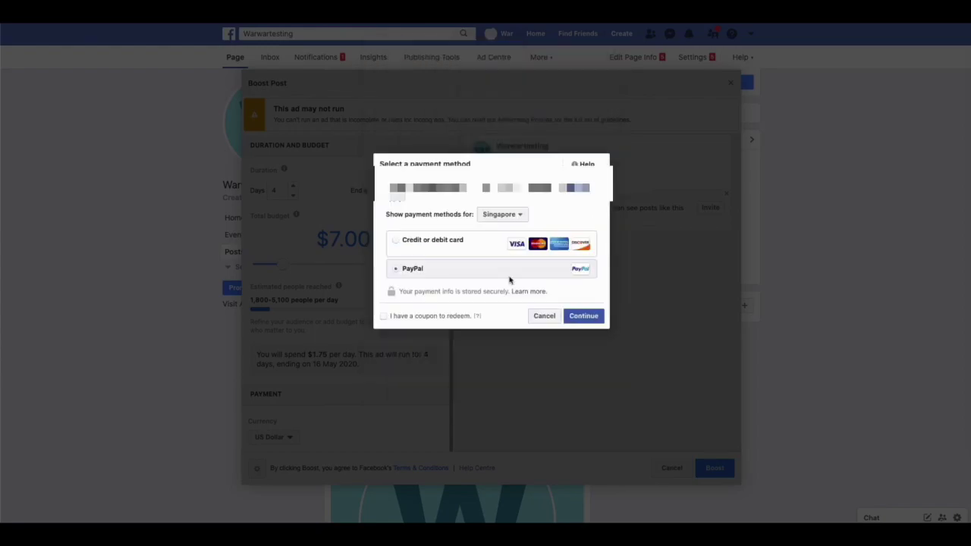
left_click(544, 315)
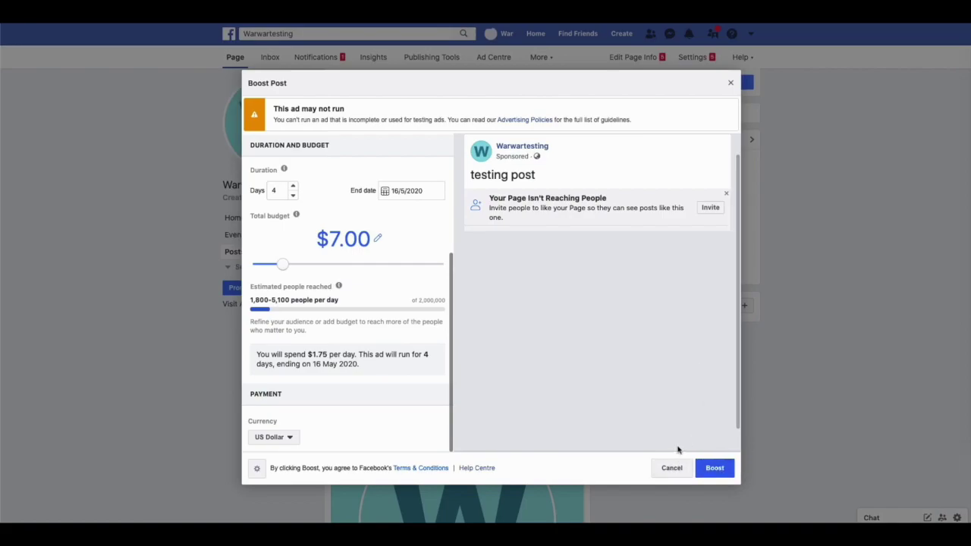
Discard the ad with Cancel ad instead of saving a draft, then log out of the account.
left_click(672, 467)
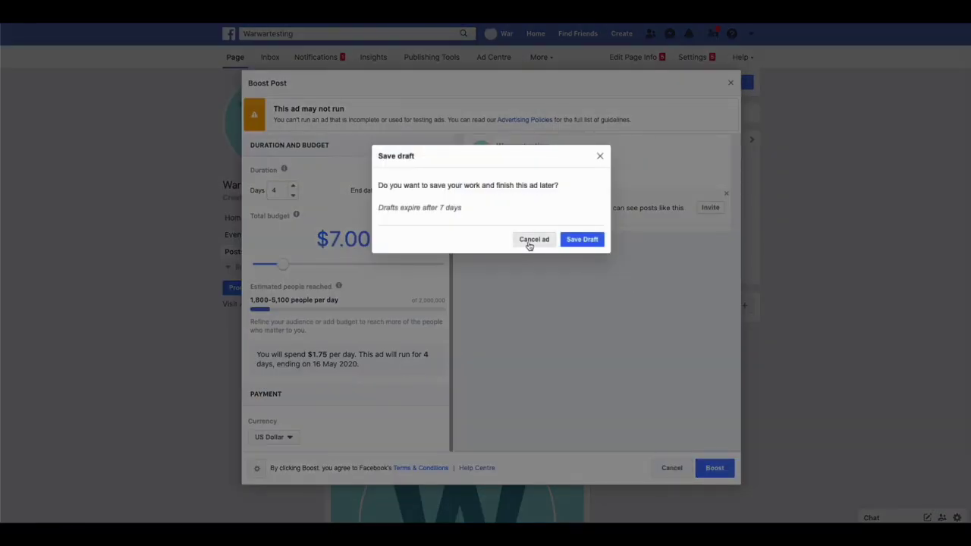
left_click(528, 241)
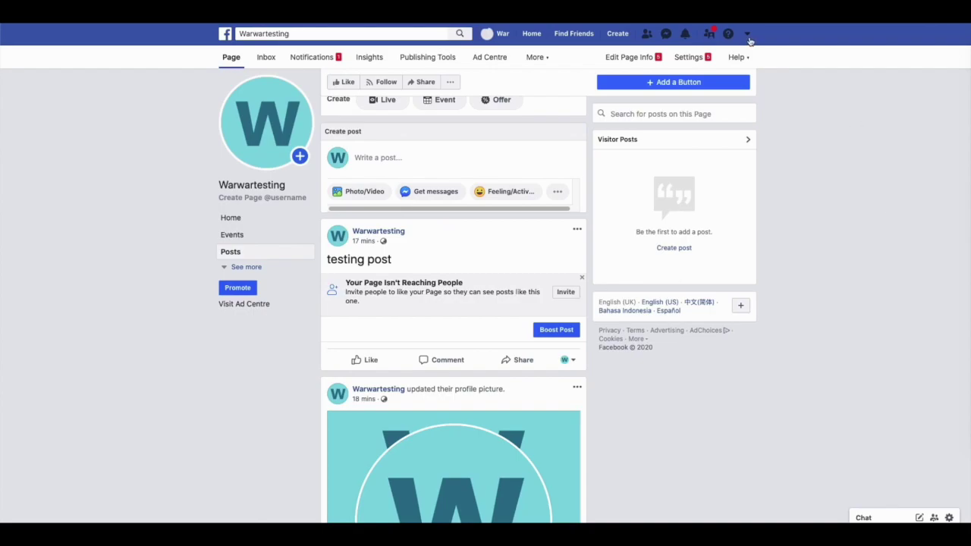
left_click(748, 35)
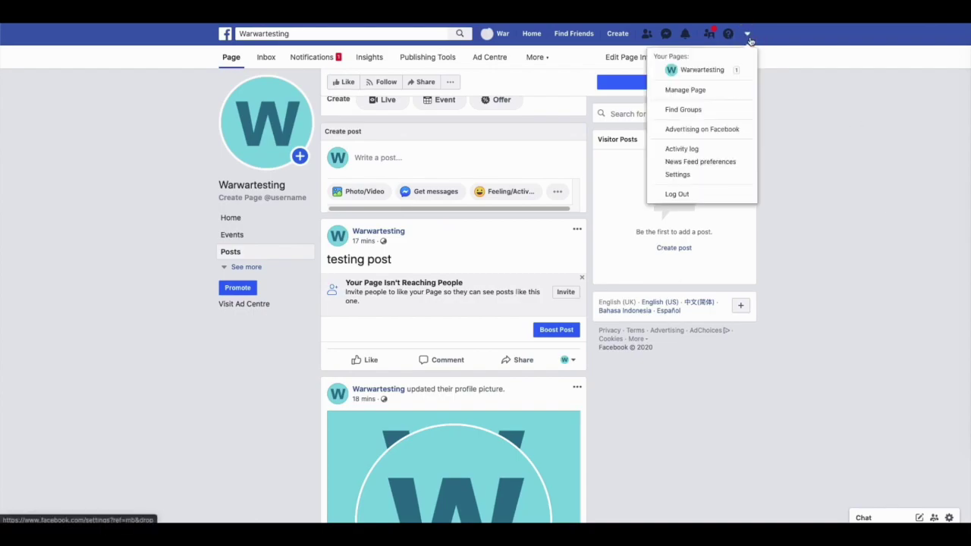
left_click(686, 196)
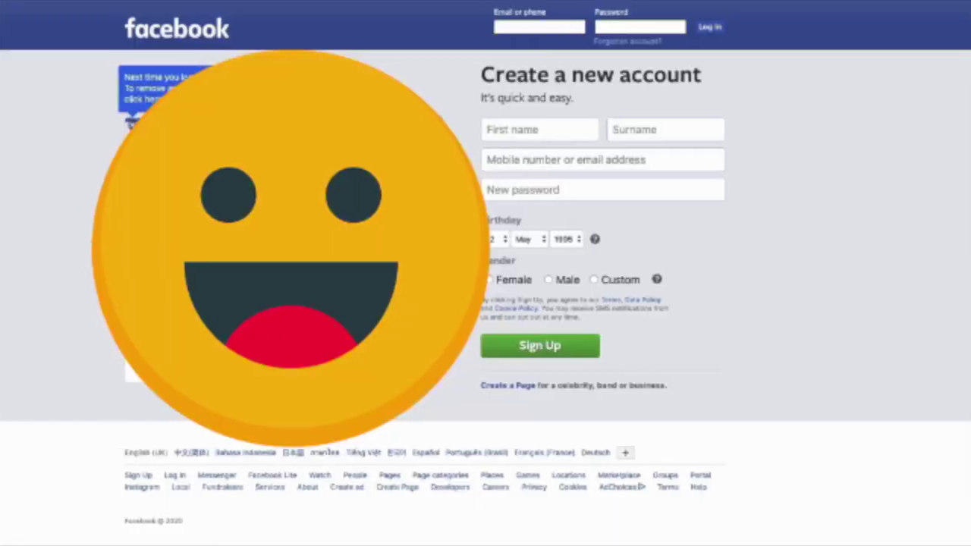